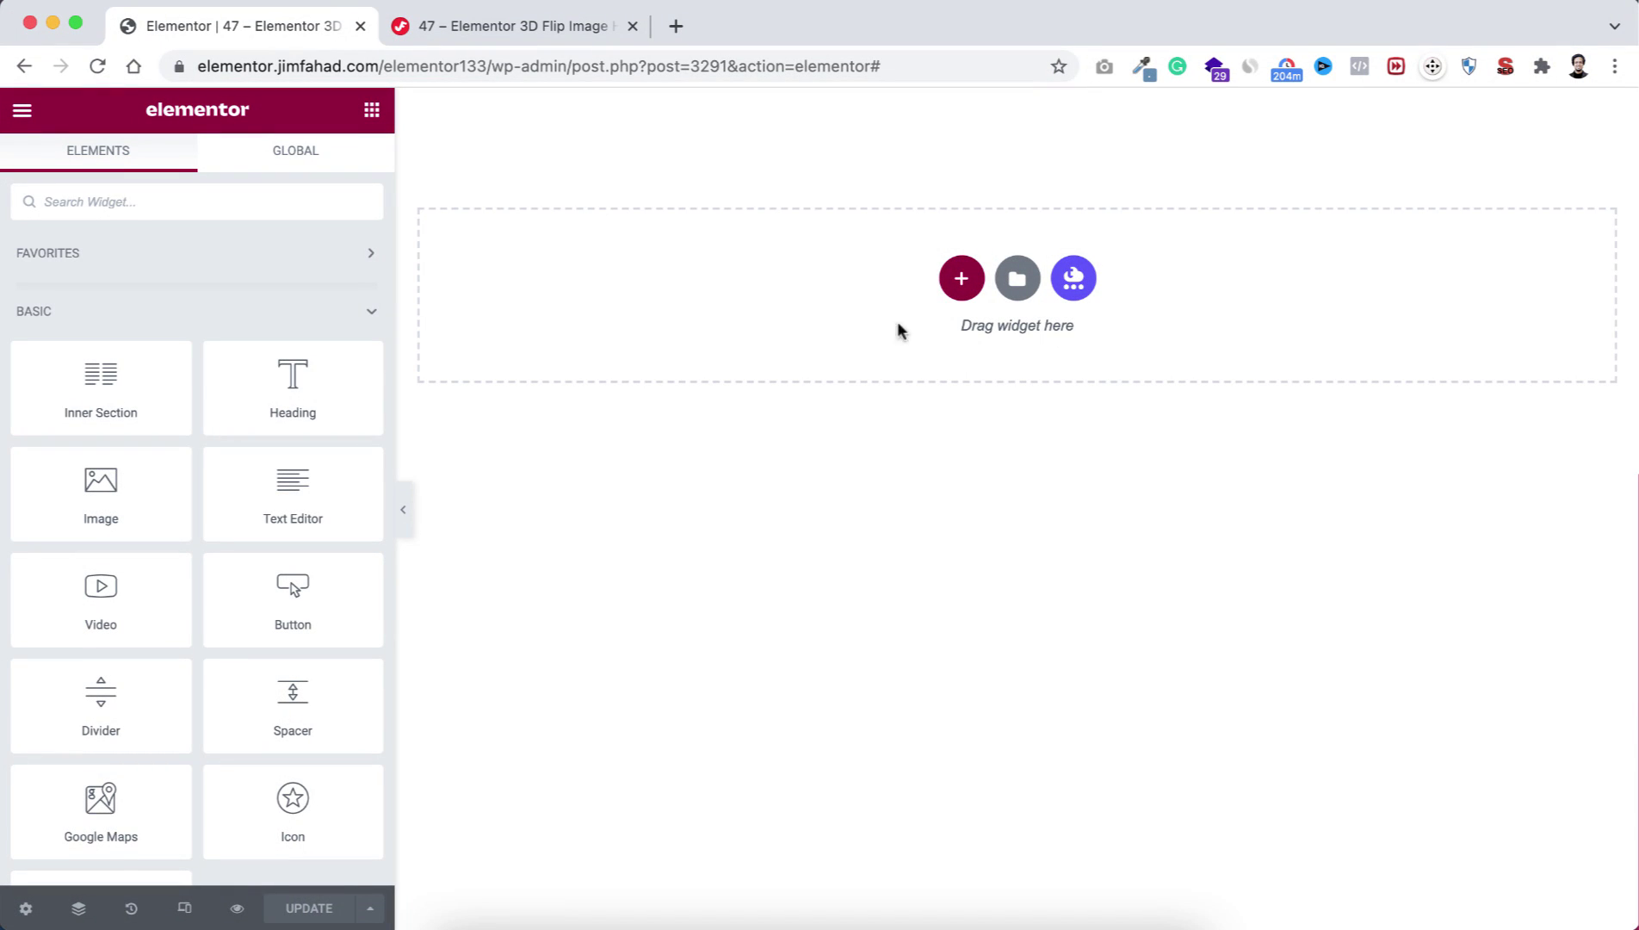
Add a three-column section with Min Height set to 100 VH
left_click(961, 287)
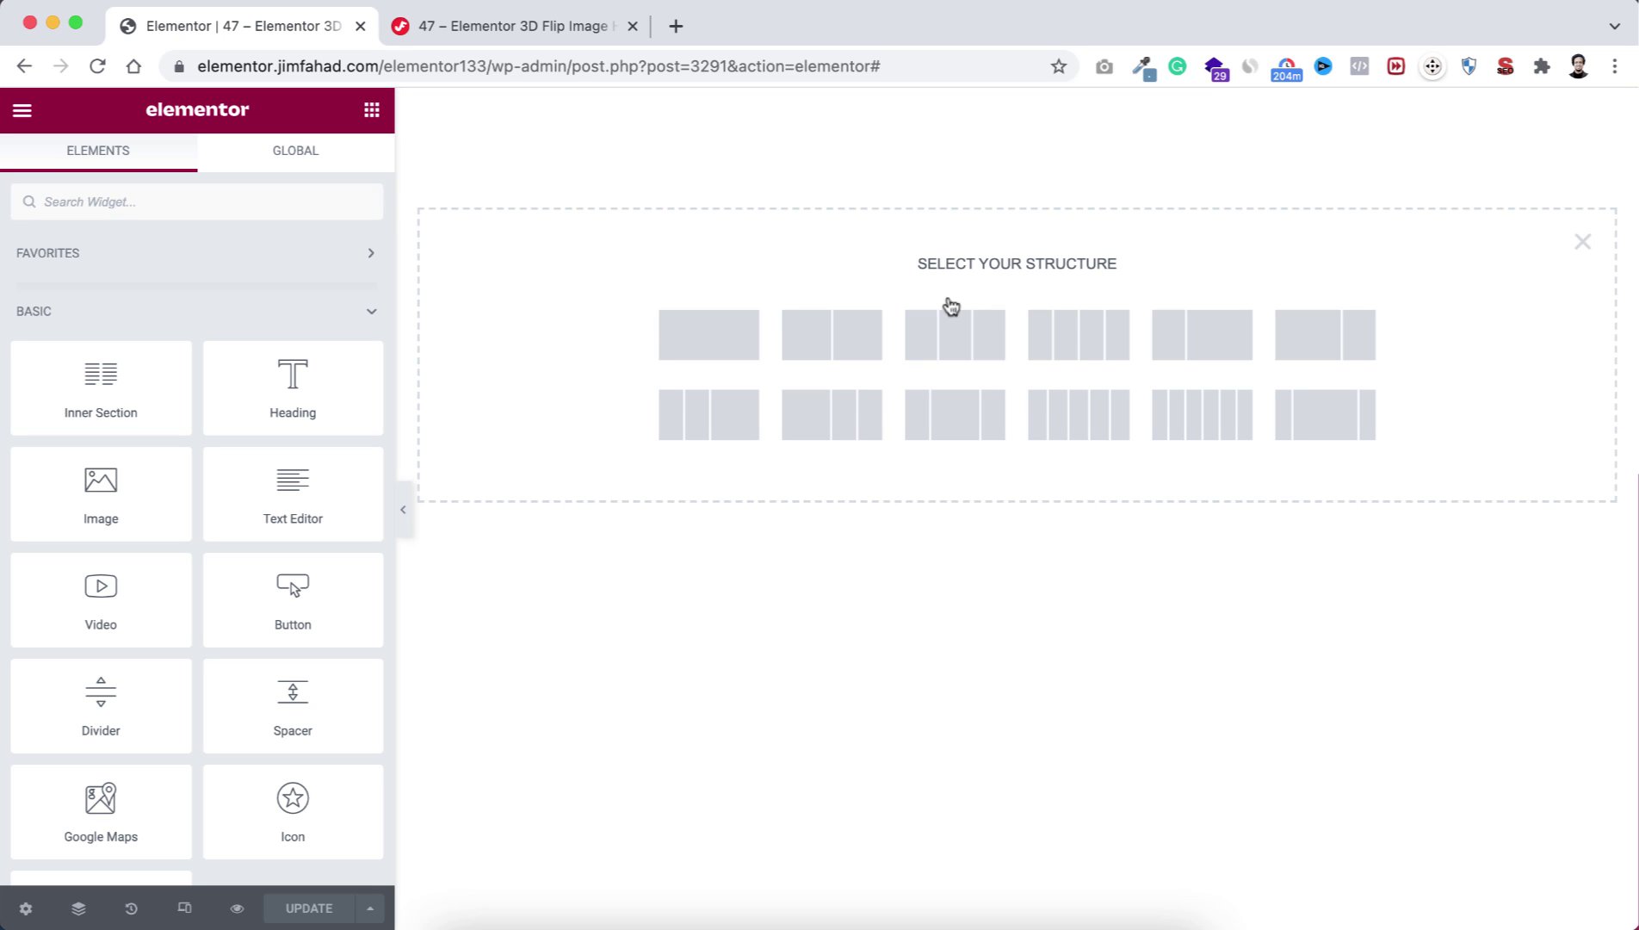
left_click(950, 338)
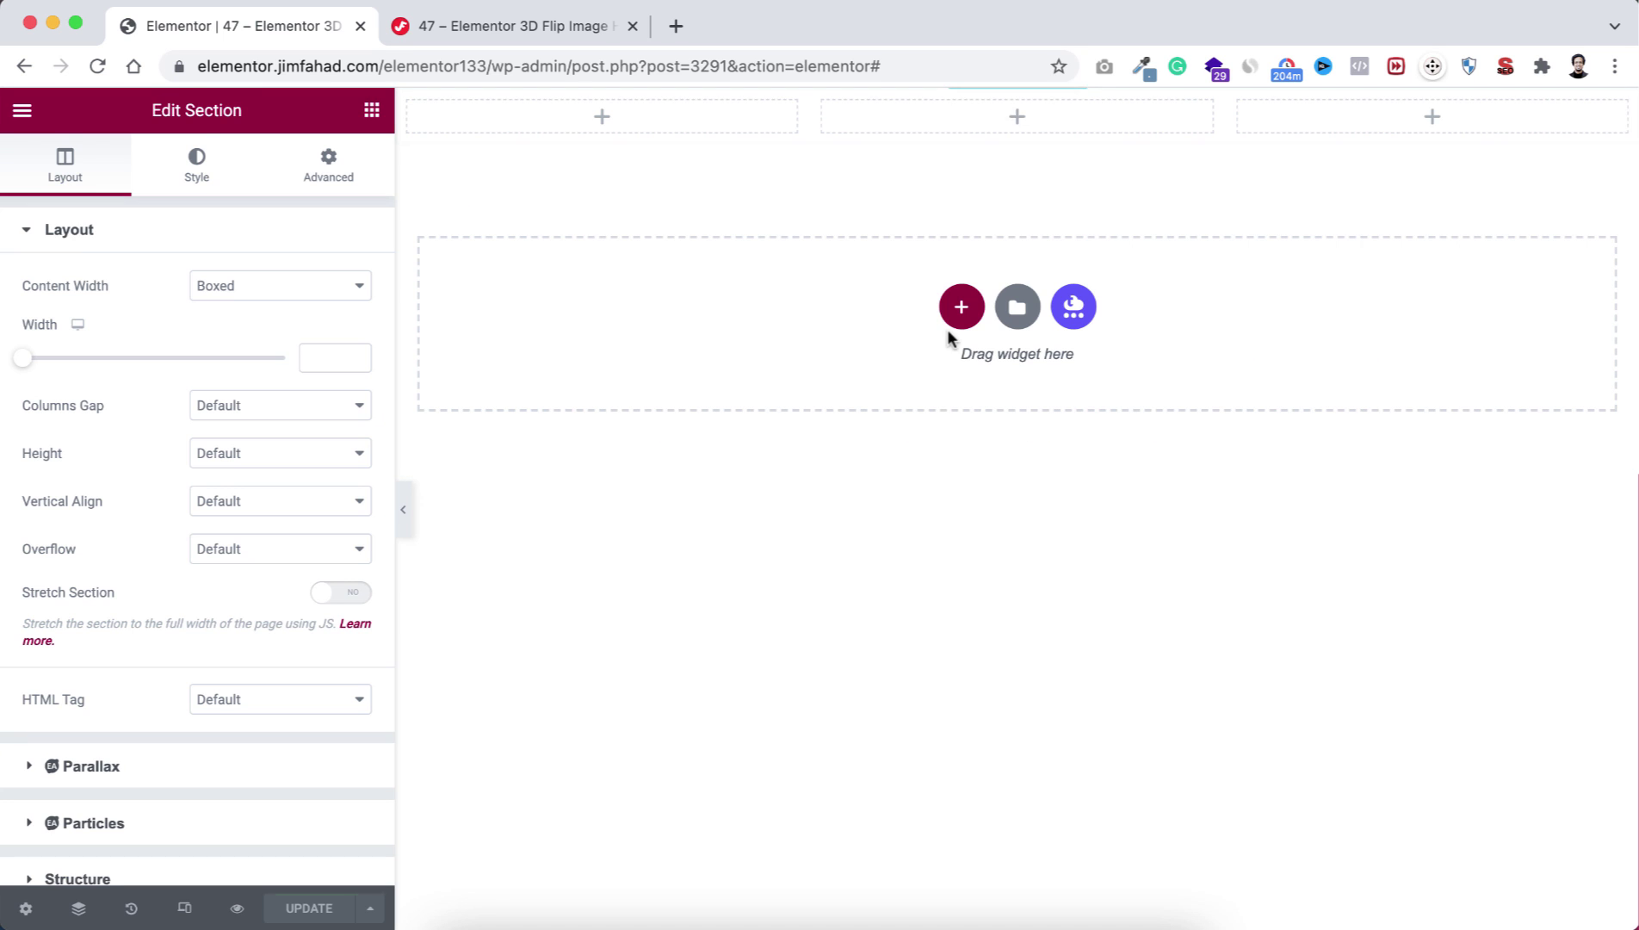
left_click(217, 455)
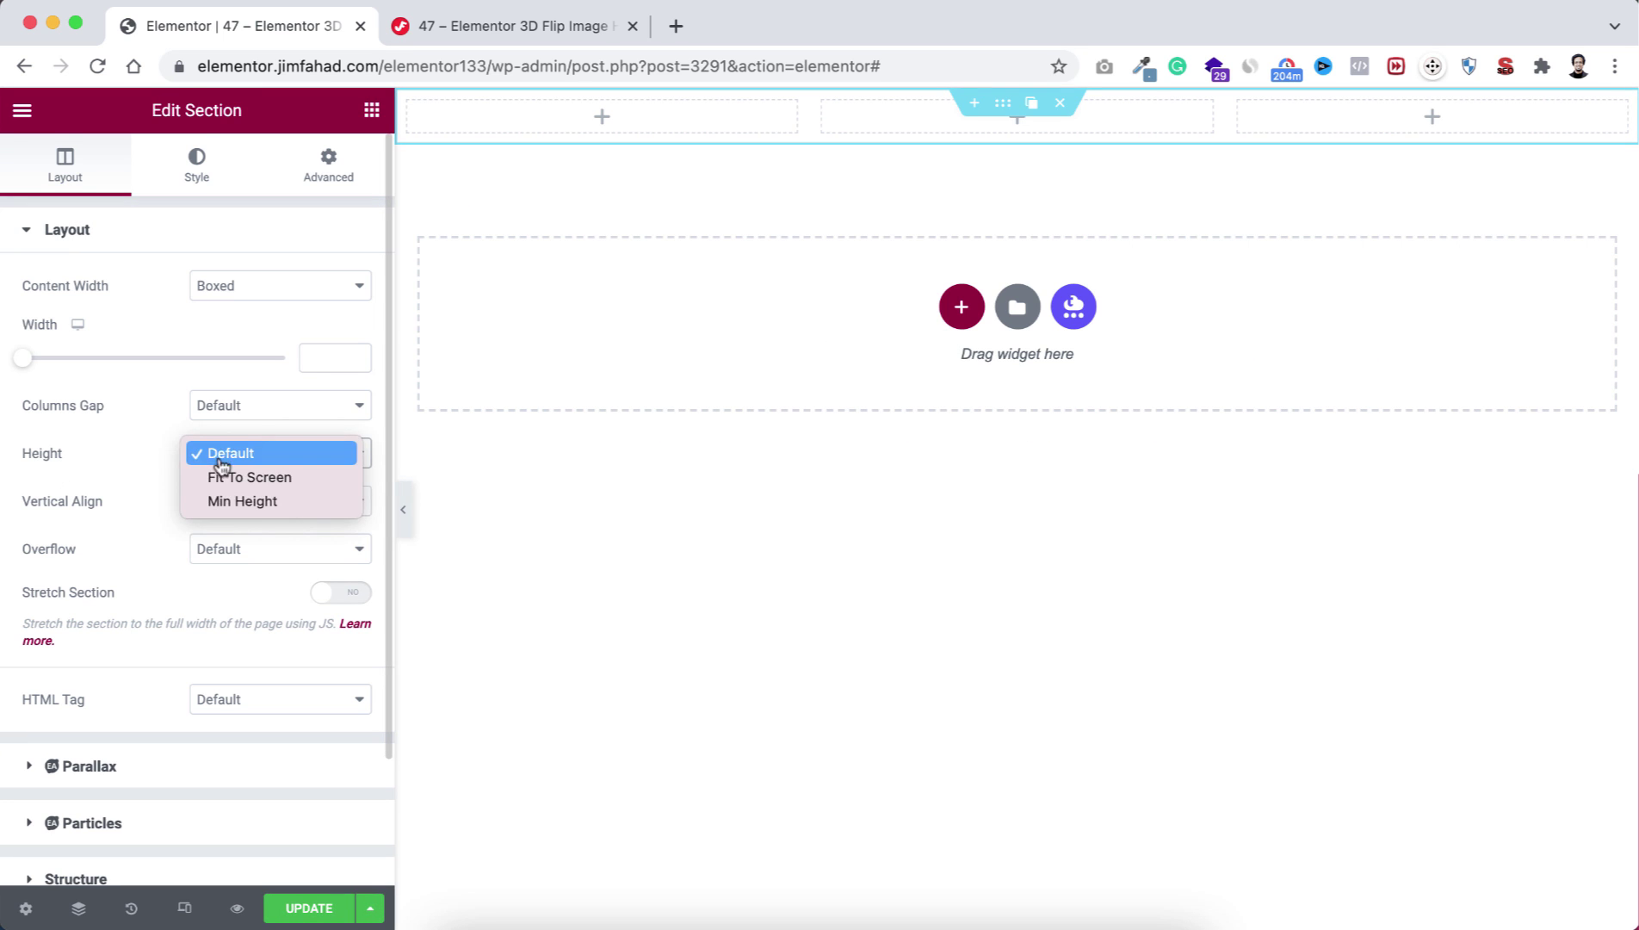
left_click(226, 502)
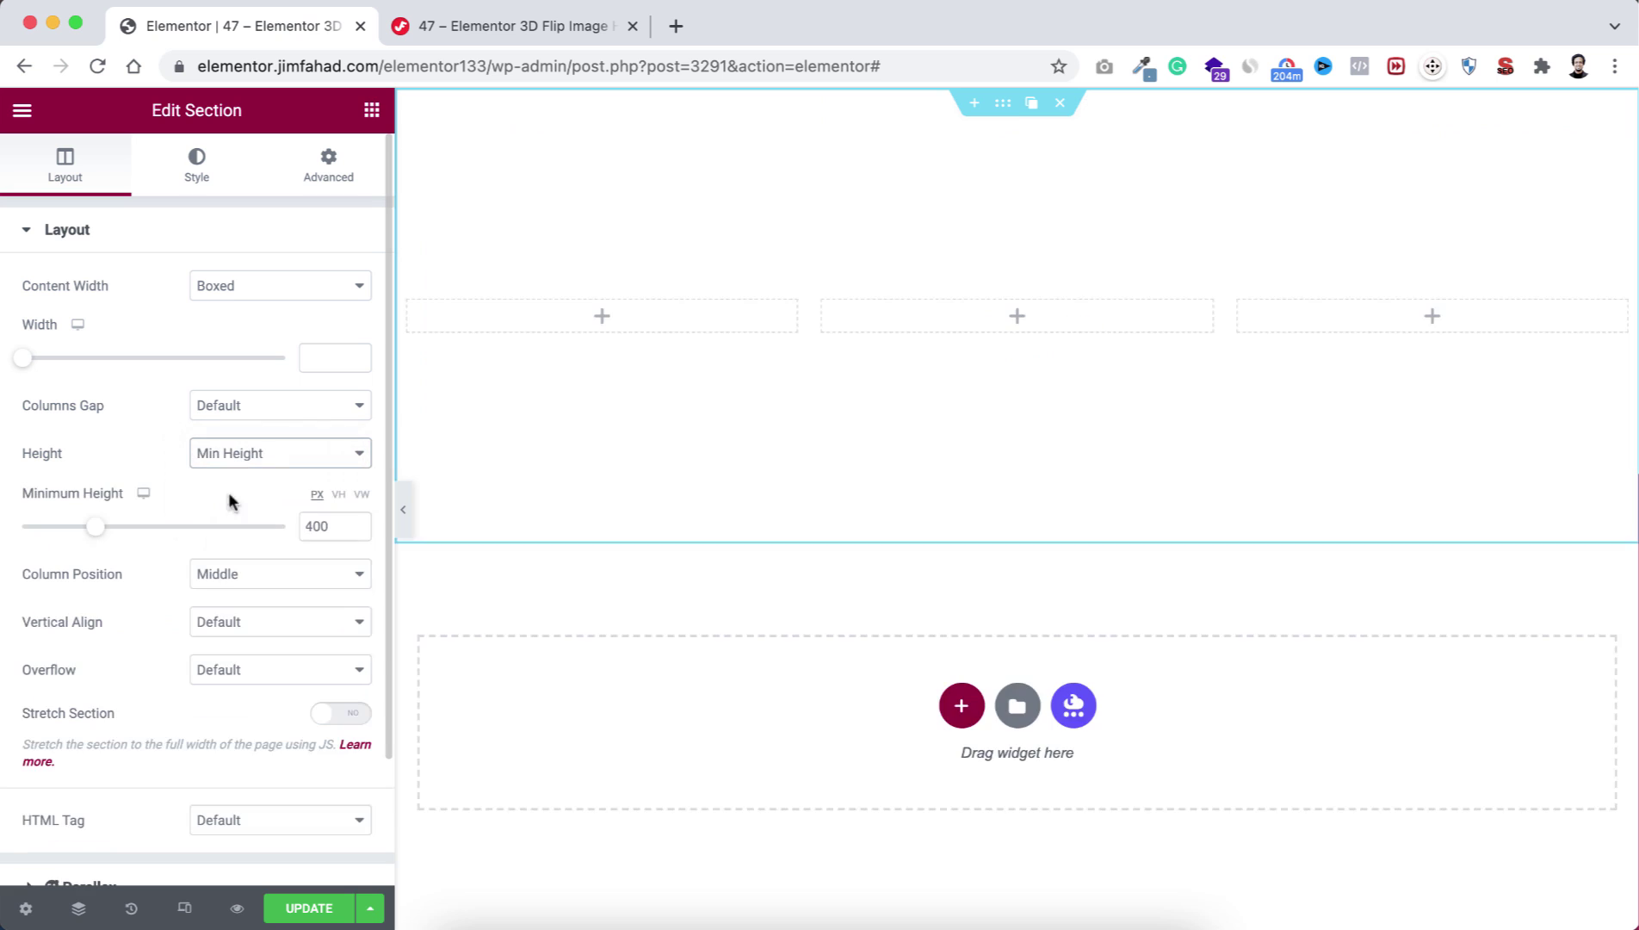
left_click(339, 494)
left_click_drag(287, 534, 291, 533)
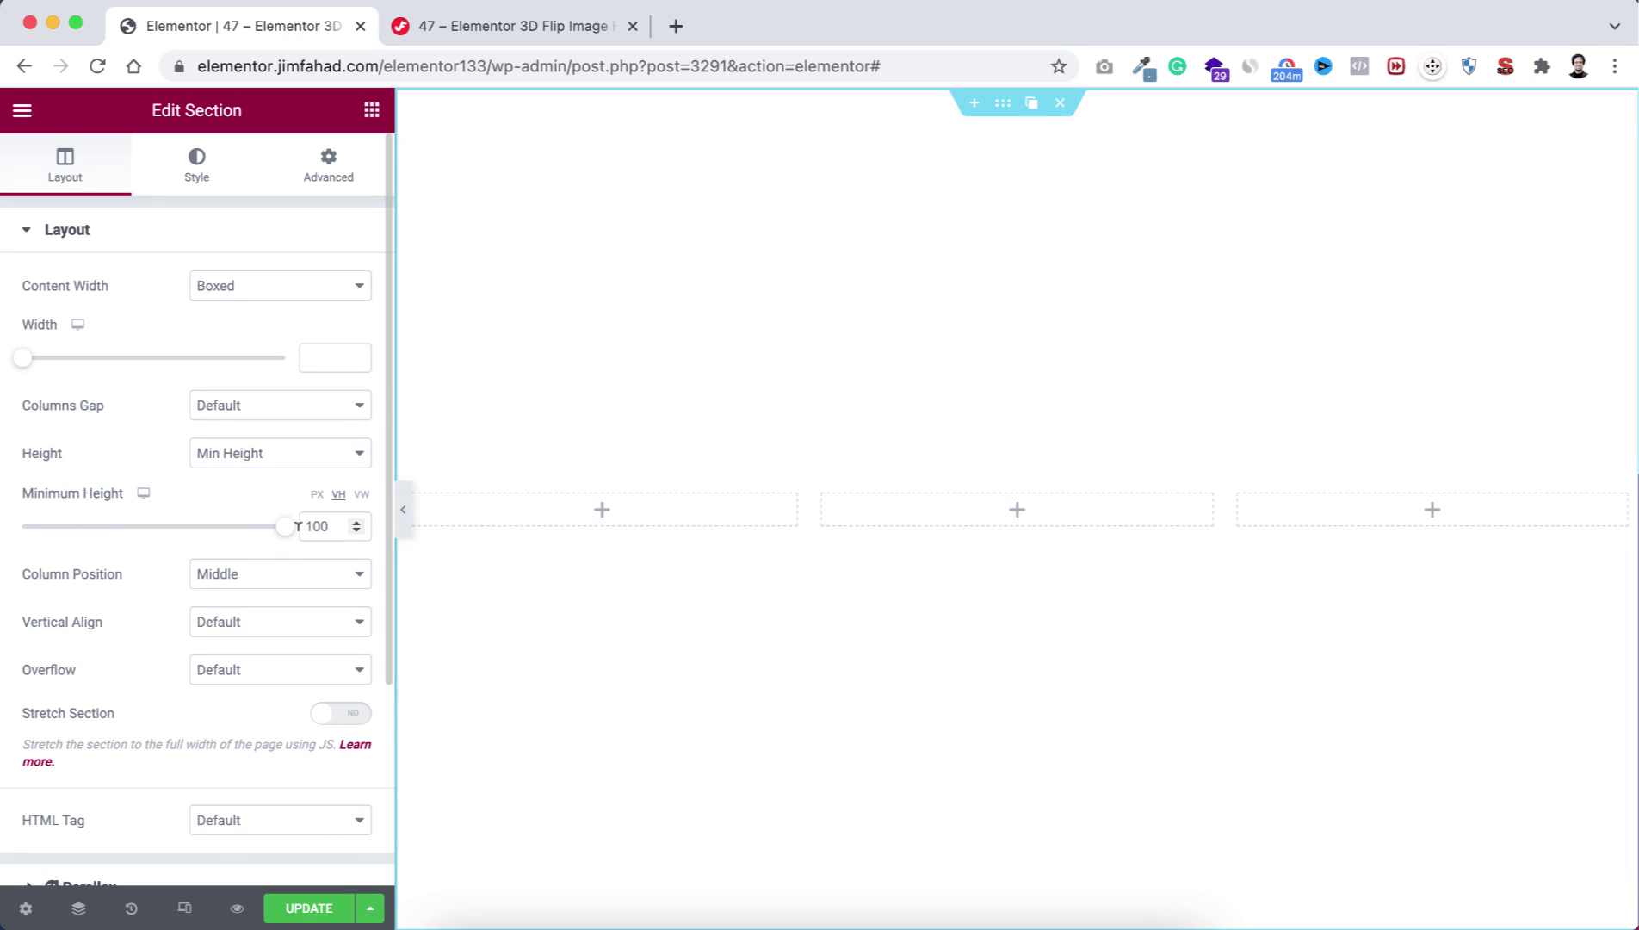
Give the section a gradient background: white at location 50, pink at 43
left_click(199, 170)
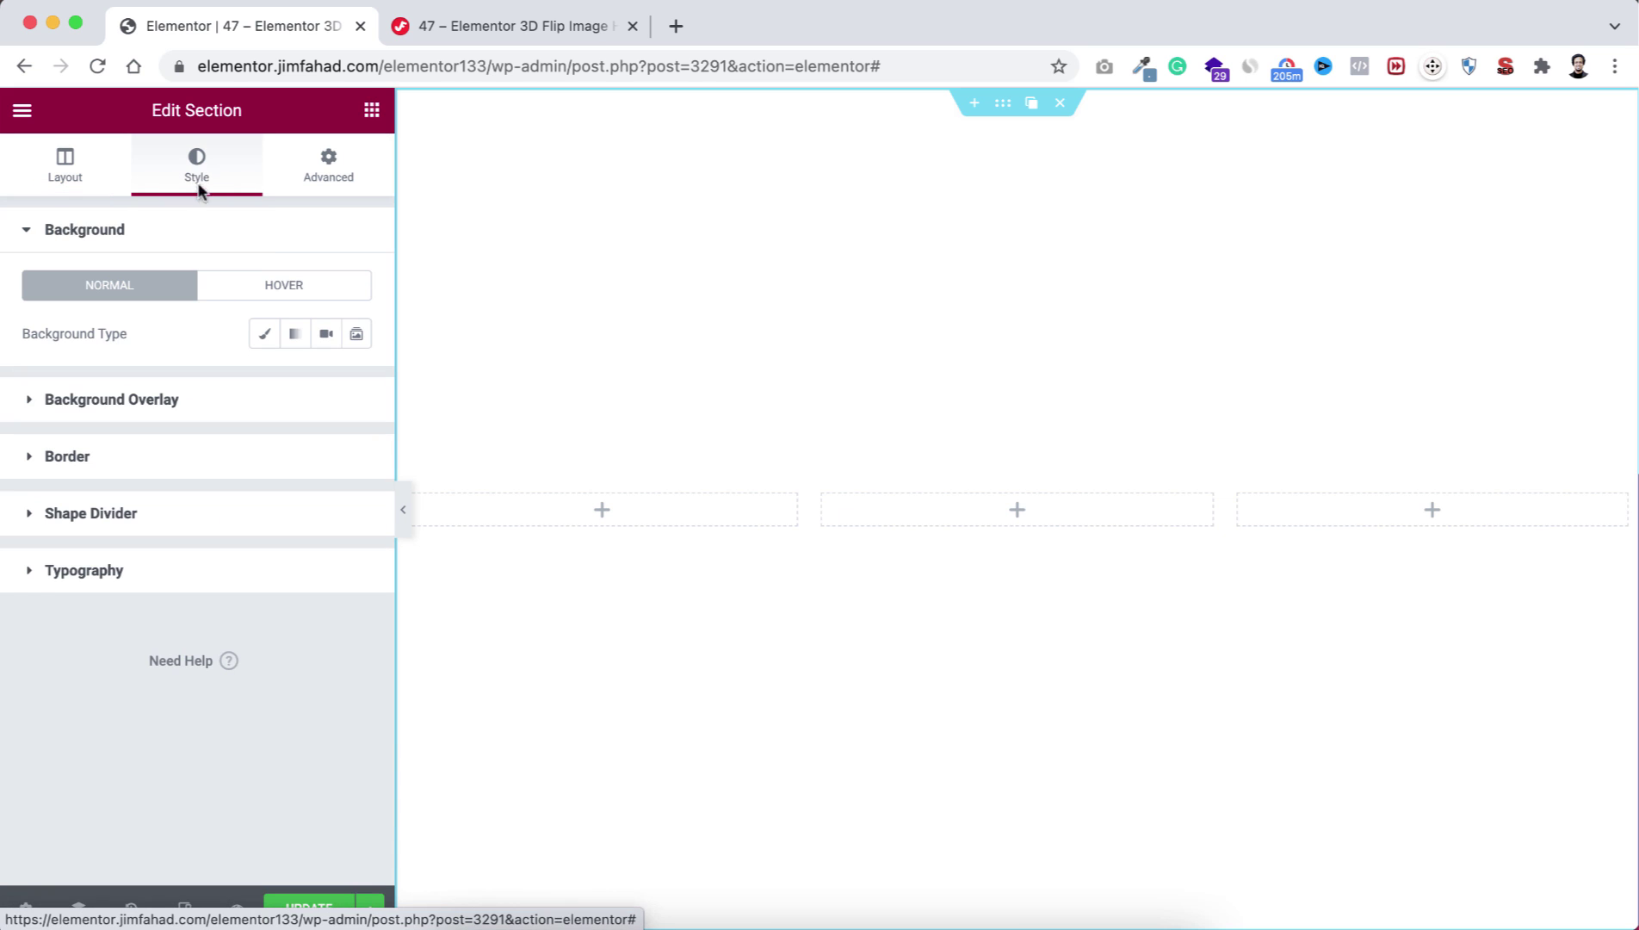
left_click(294, 335)
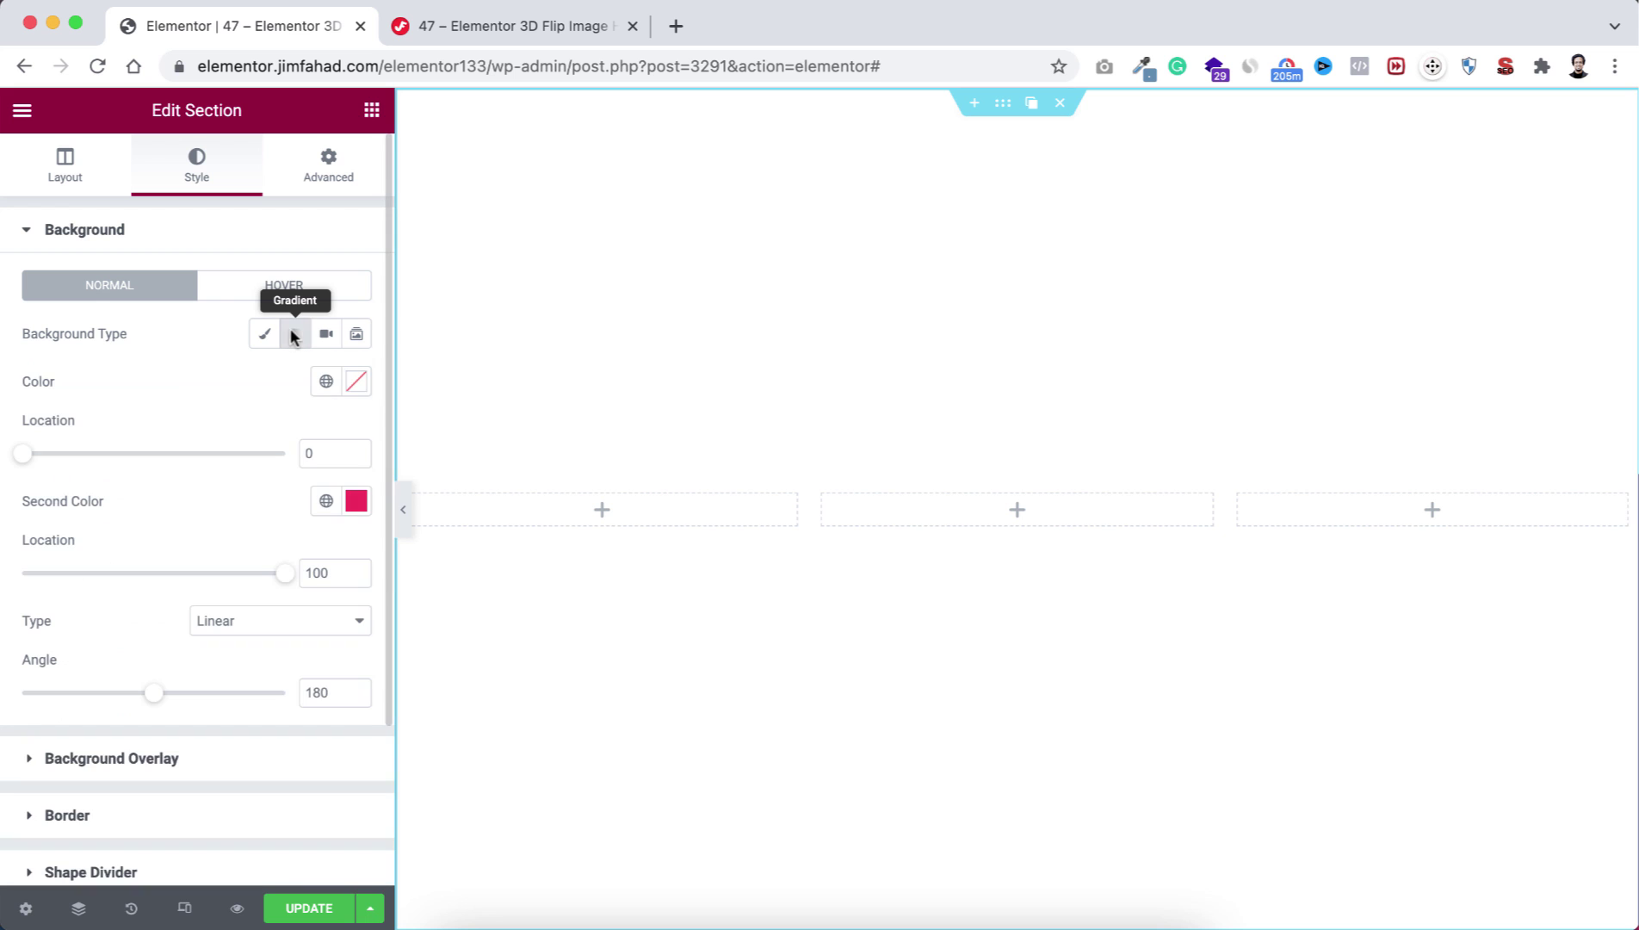
left_click(360, 390)
left_click(99, 468)
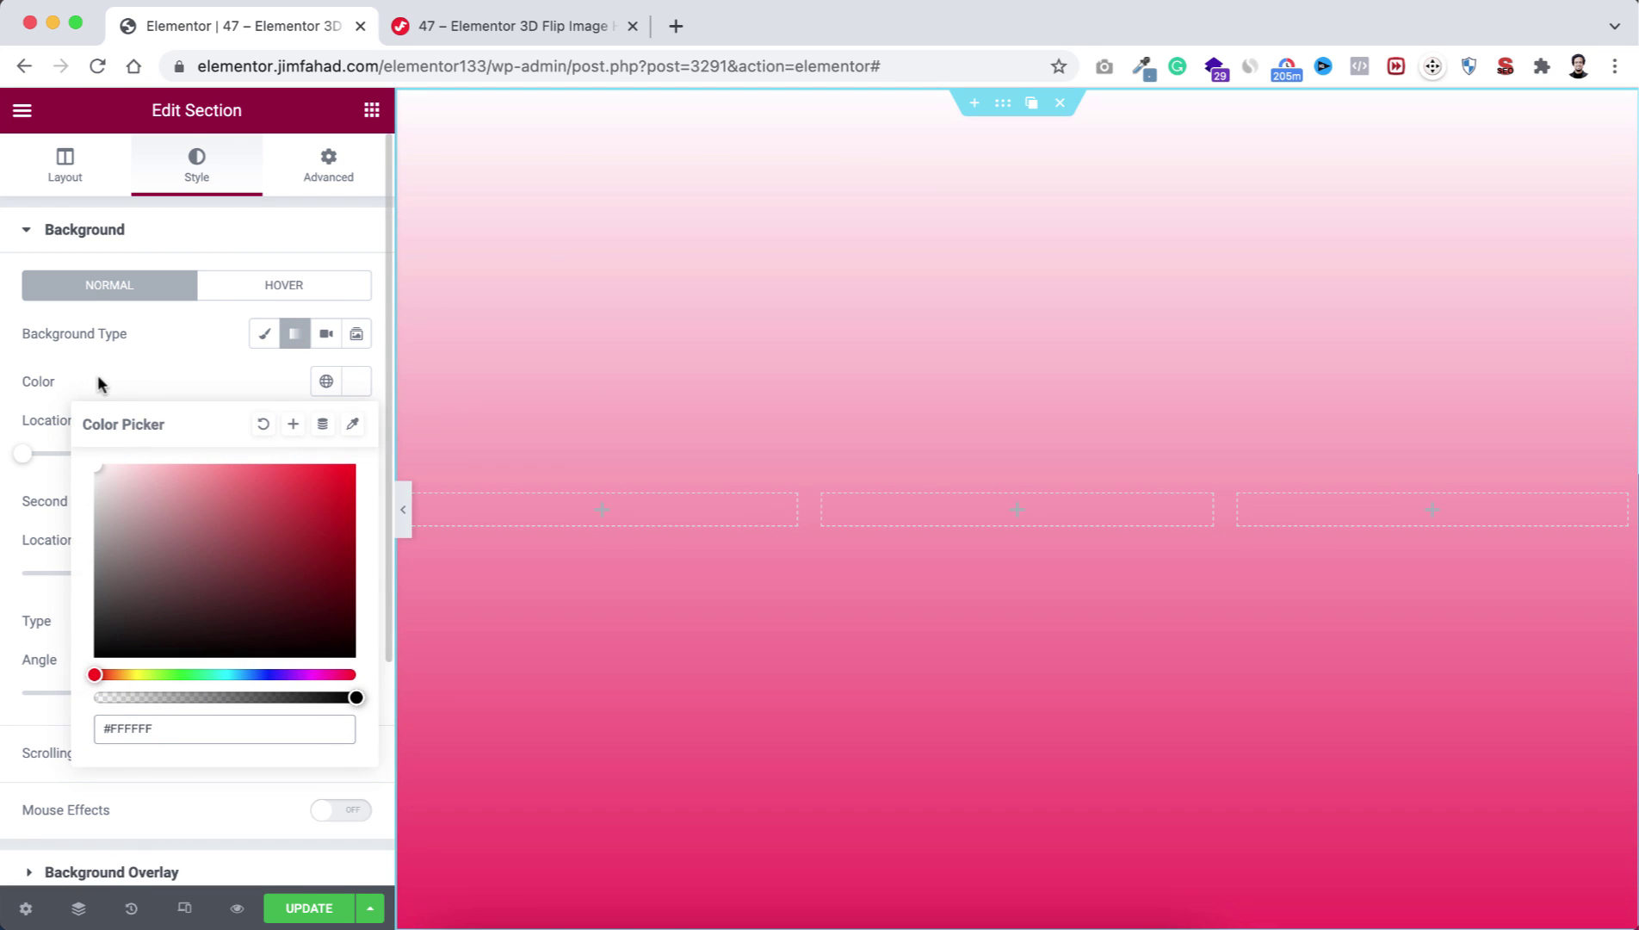
left_click(98, 384)
double_click(310, 454)
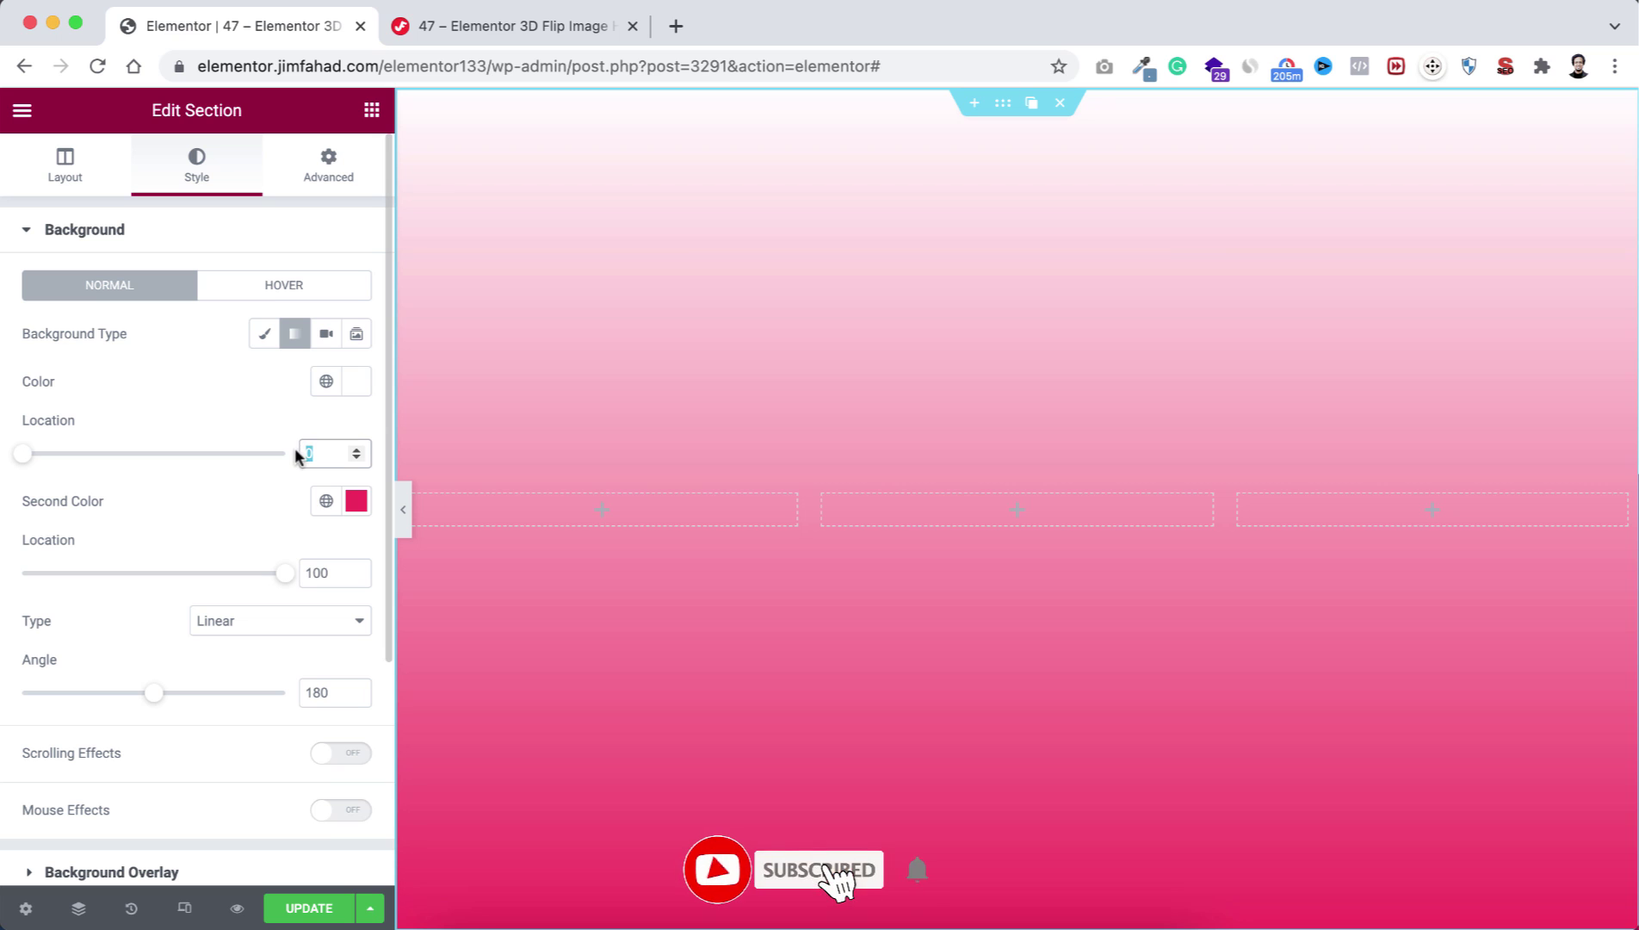
type("50")
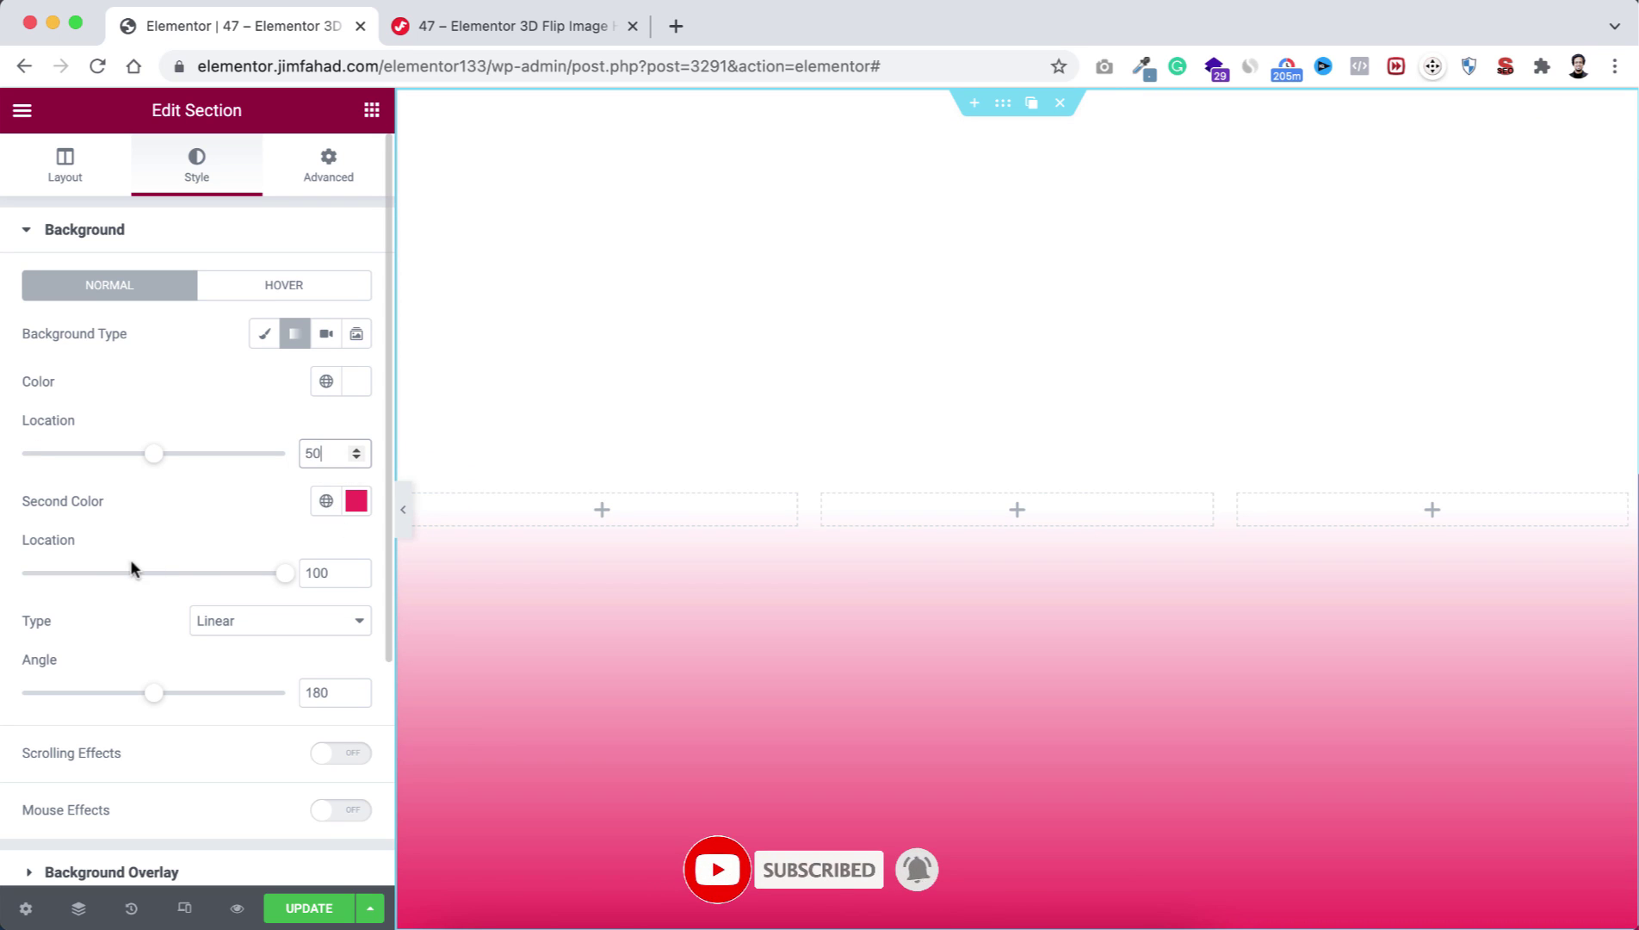
double_click(331, 574)
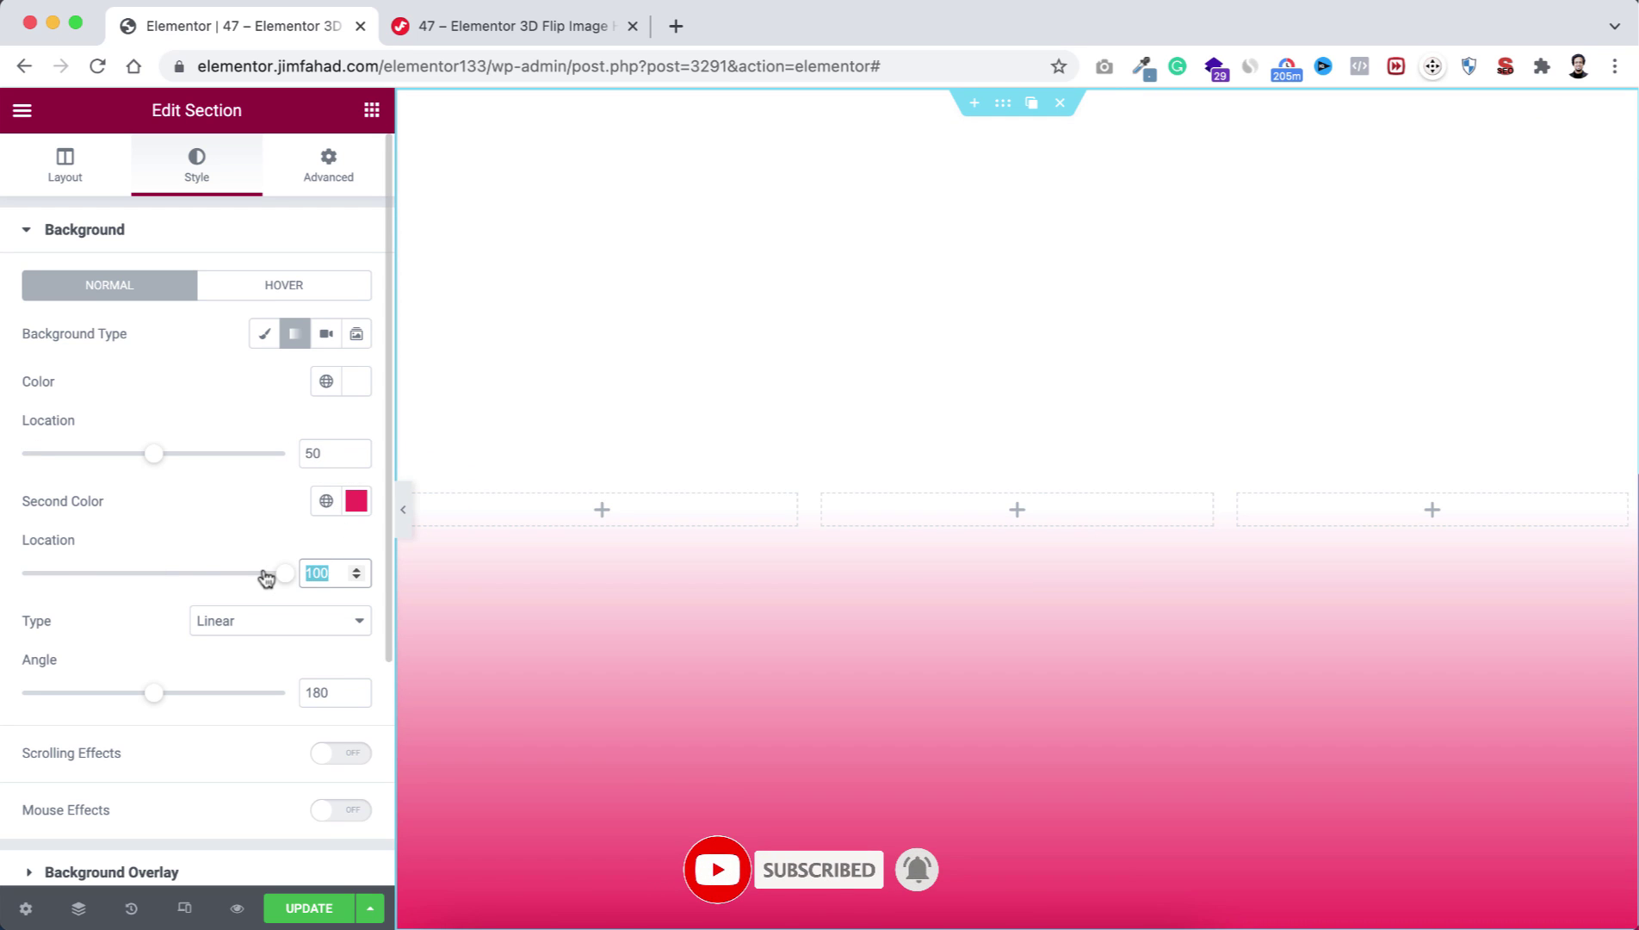
left_click_drag(266, 575, 135, 574)
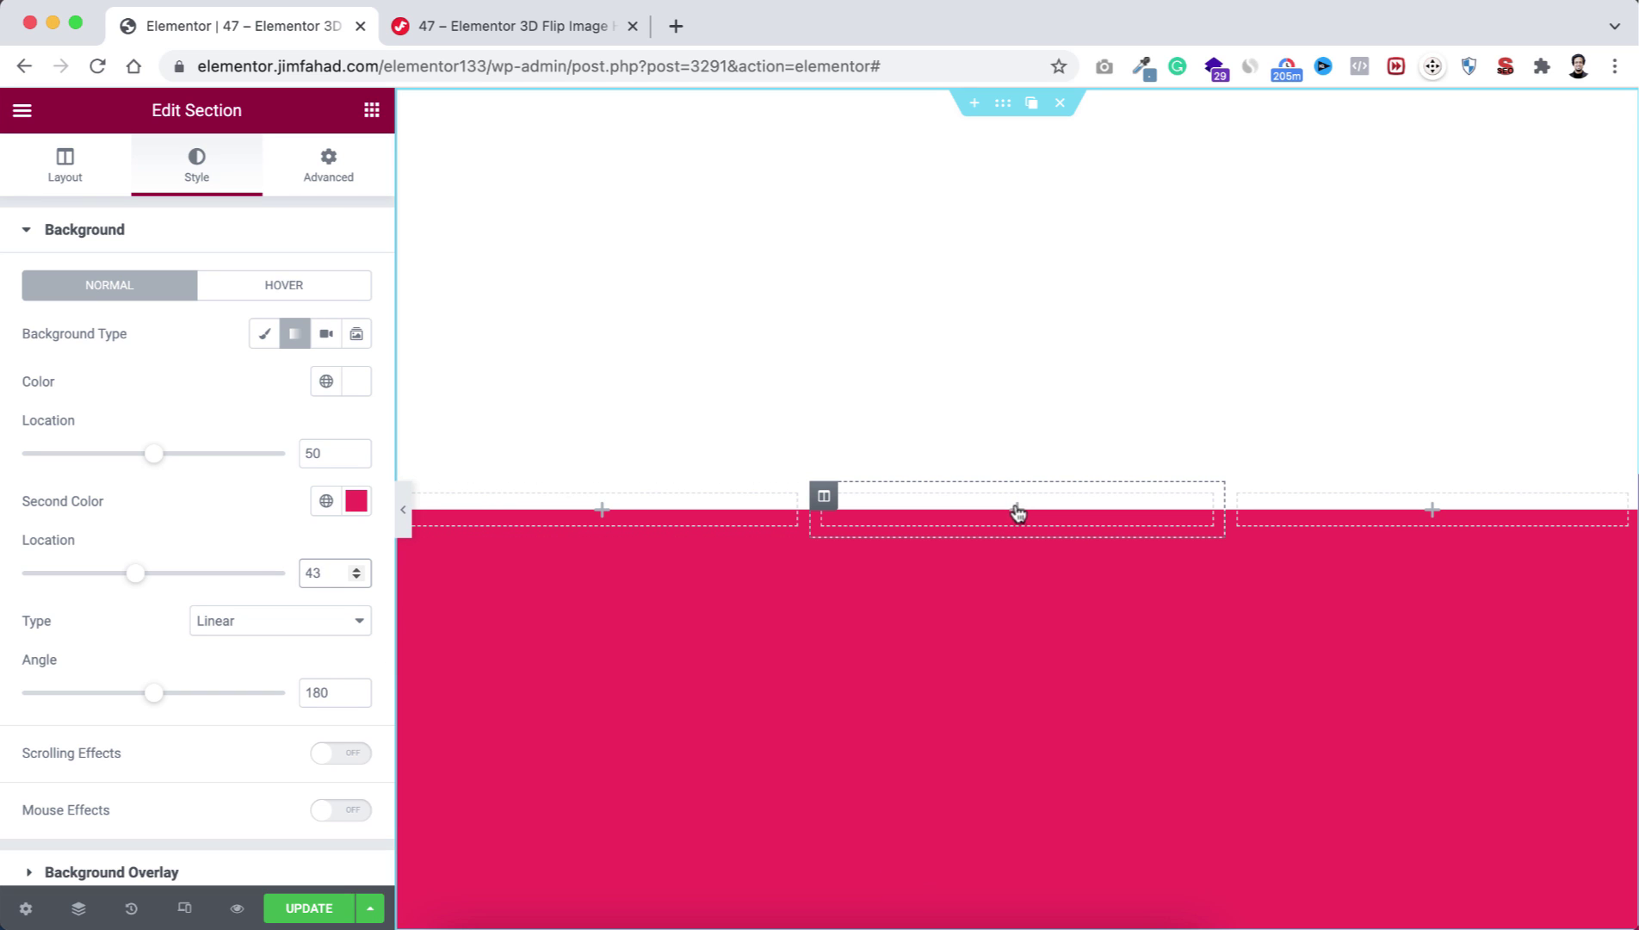
Search 'flip b' and drag the Flip Box widget into the middle column
left_click(1017, 510)
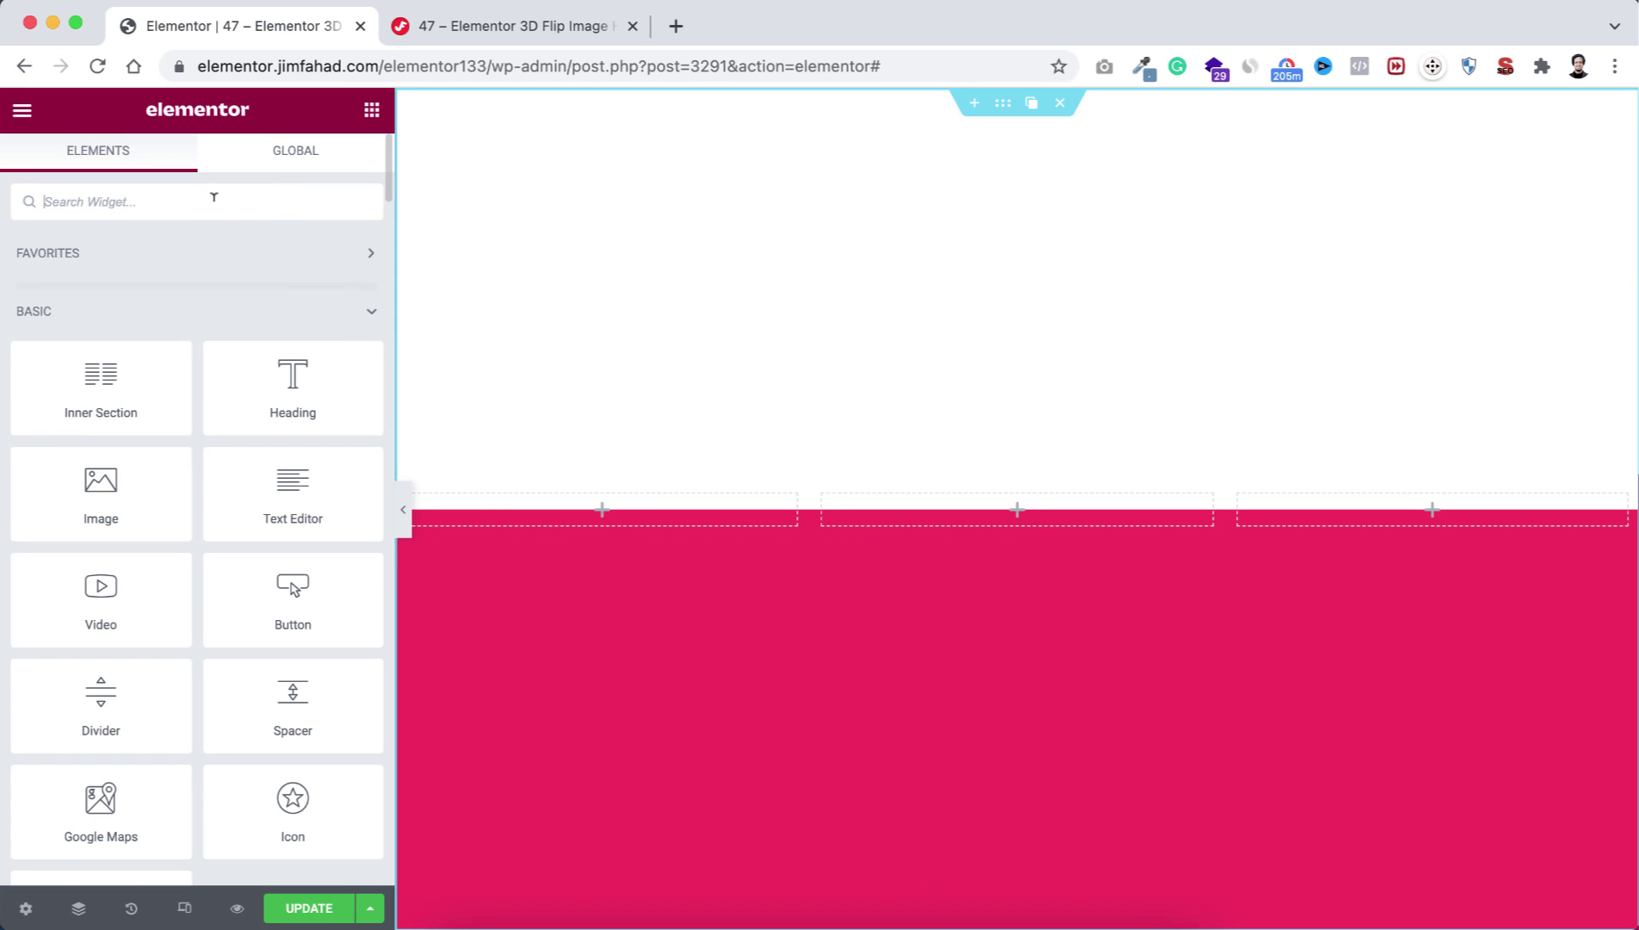
left_click(213, 197)
type("flip box")
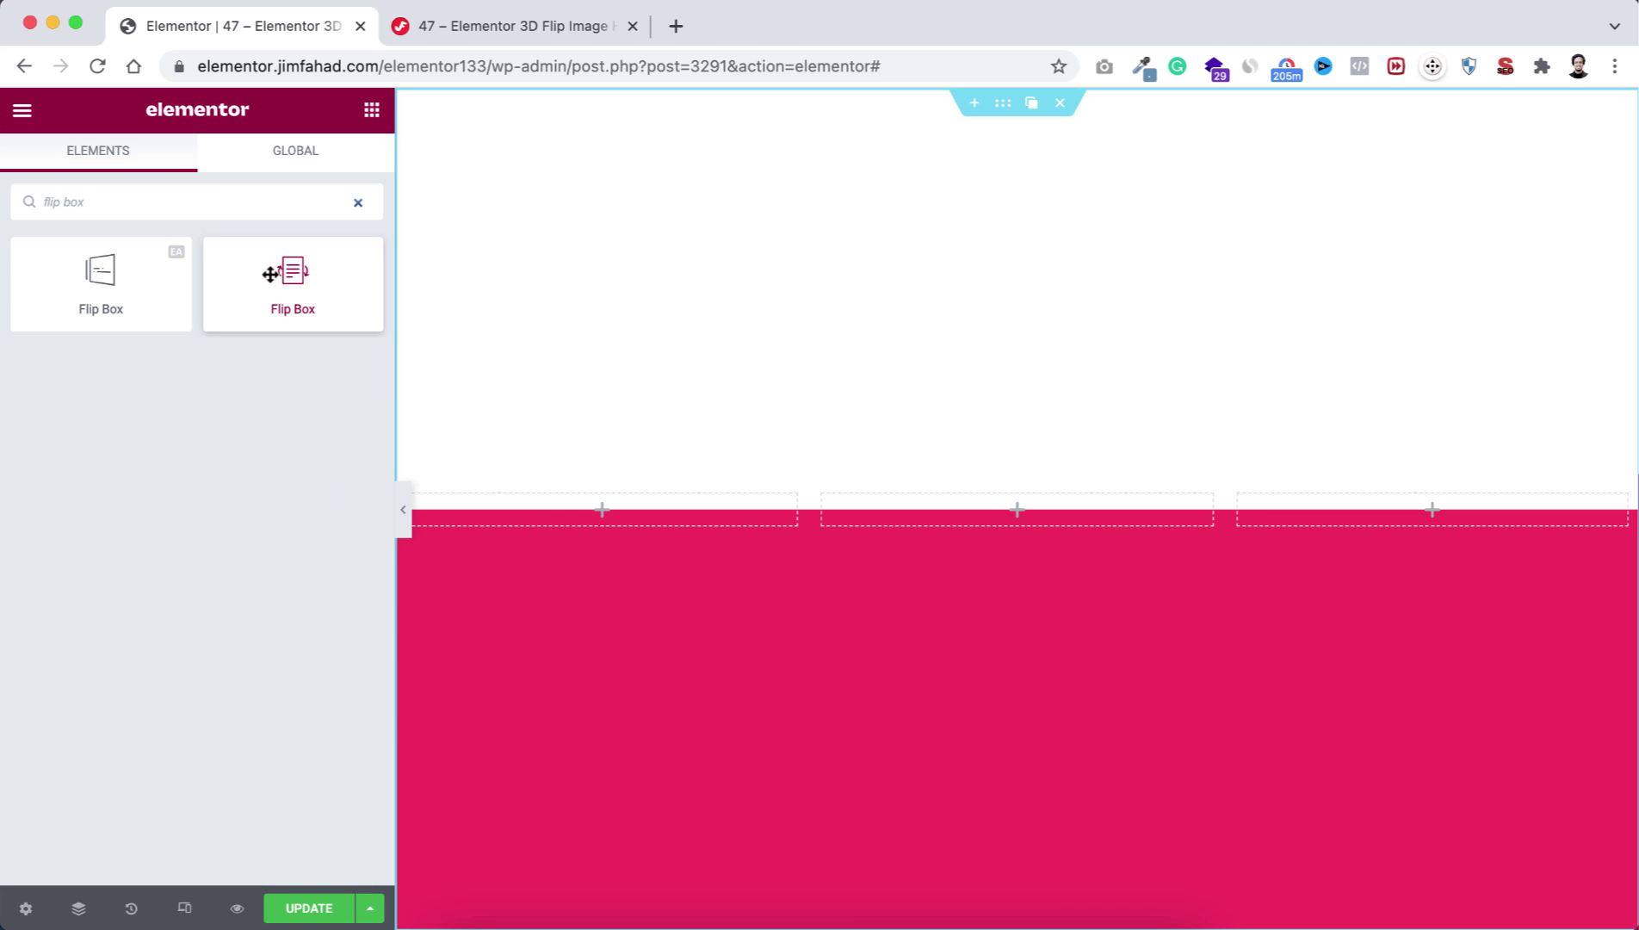
left_click_drag(269, 274, 985, 509)
mouse_move(1029, 585)
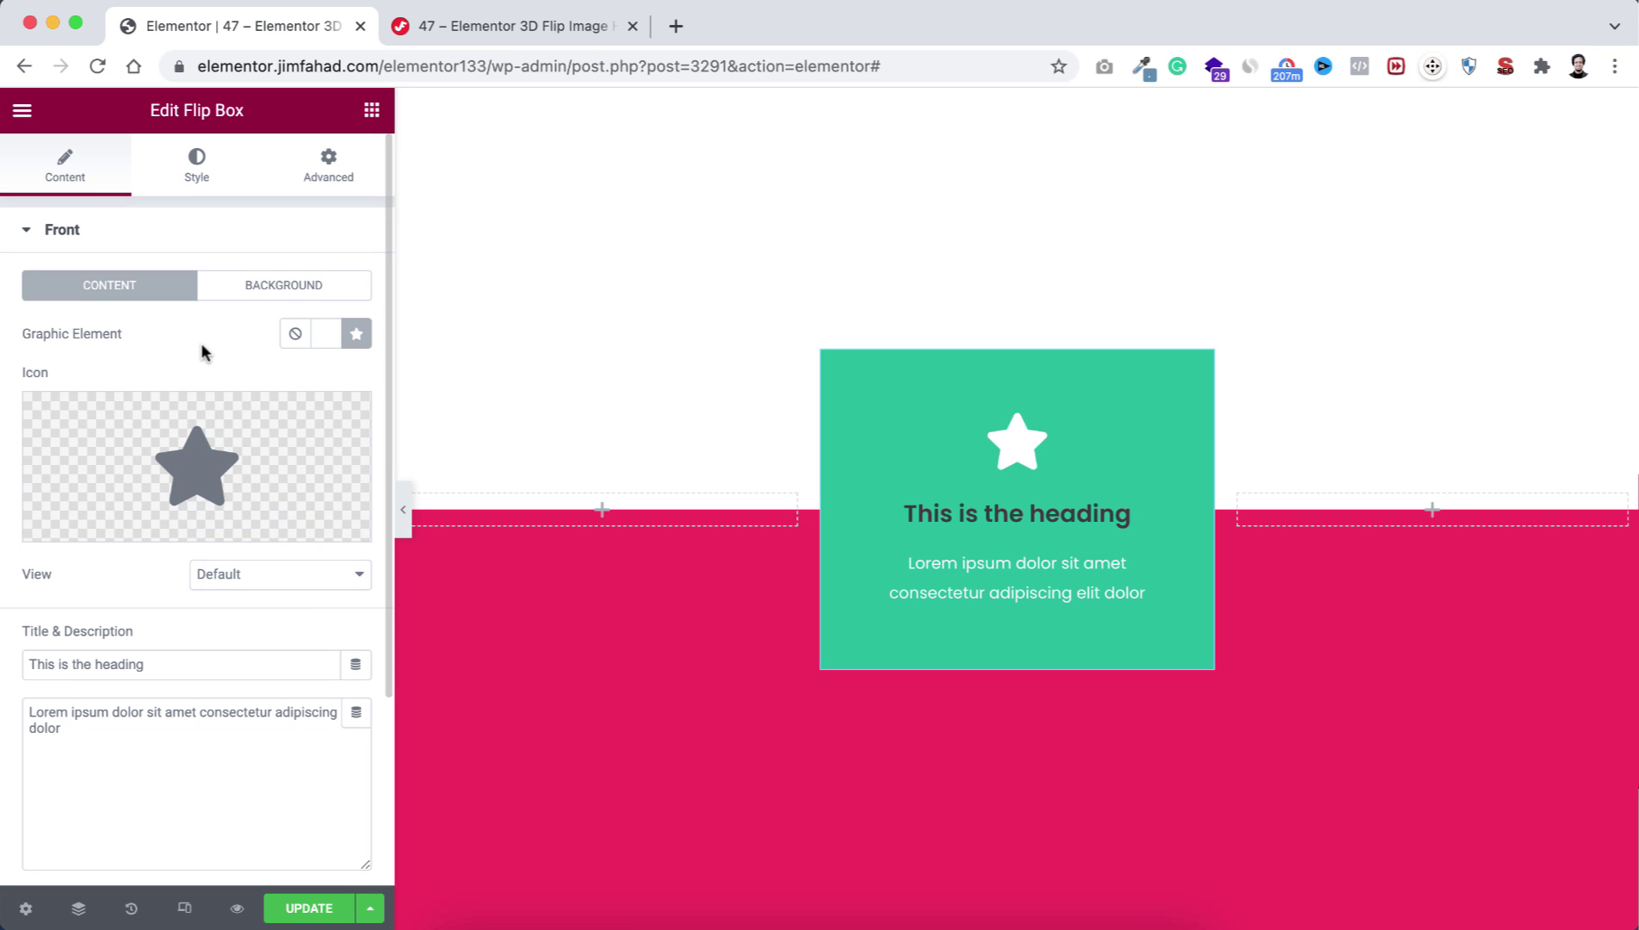
Remove the star icon, title and description from the flip box front
left_click(112, 241)
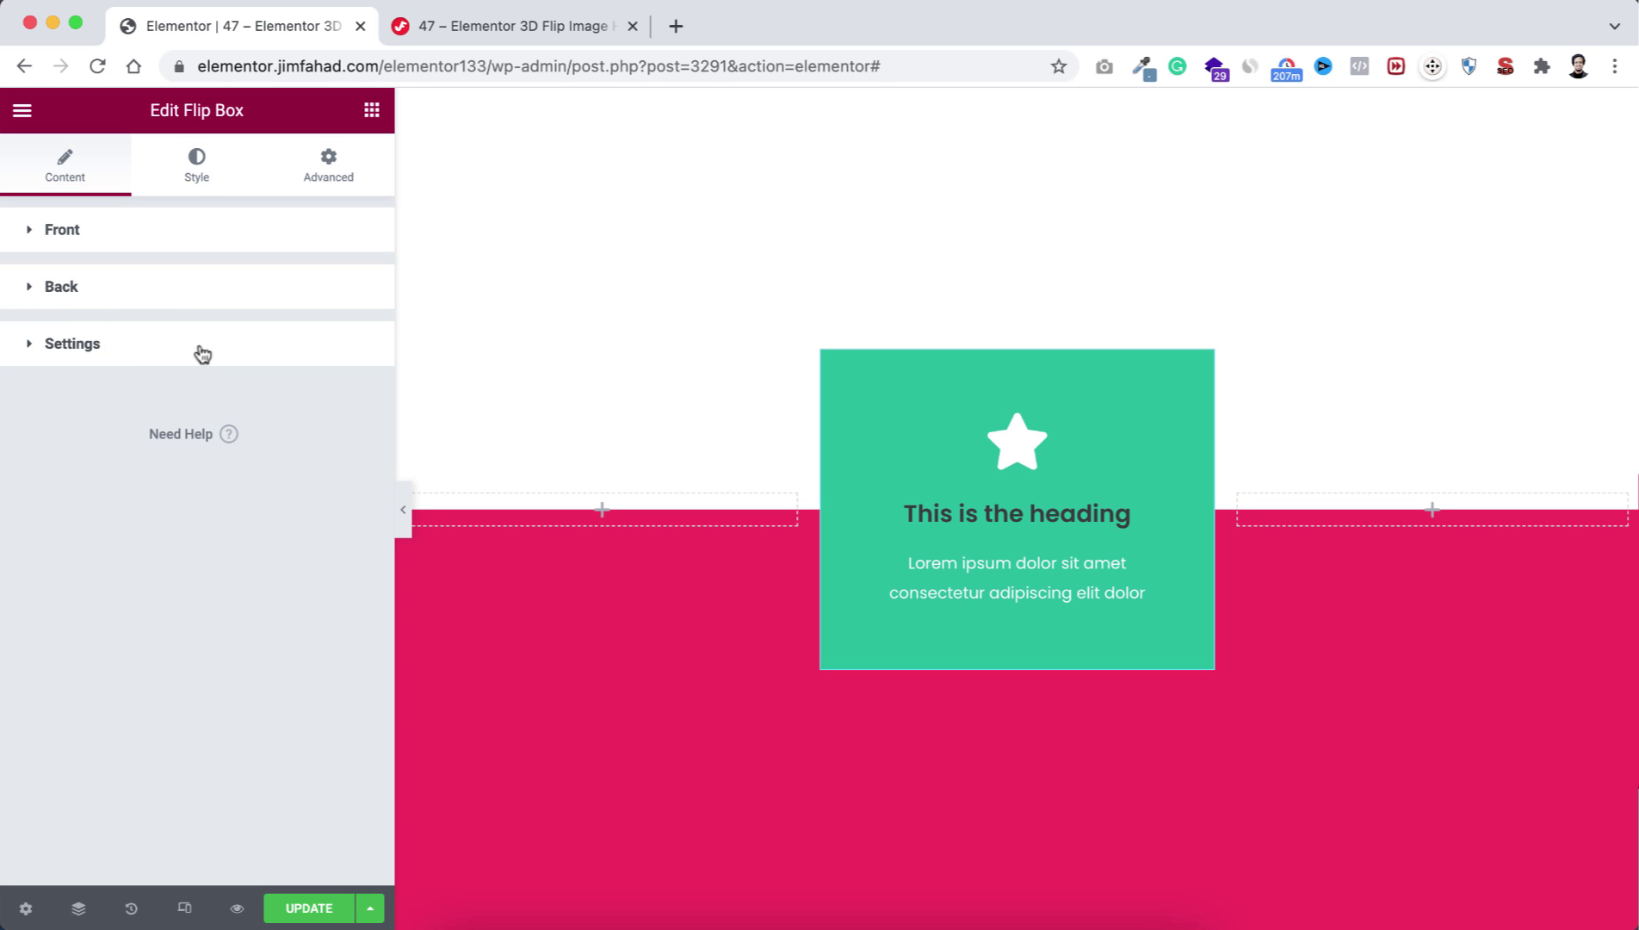
left_click(78, 235)
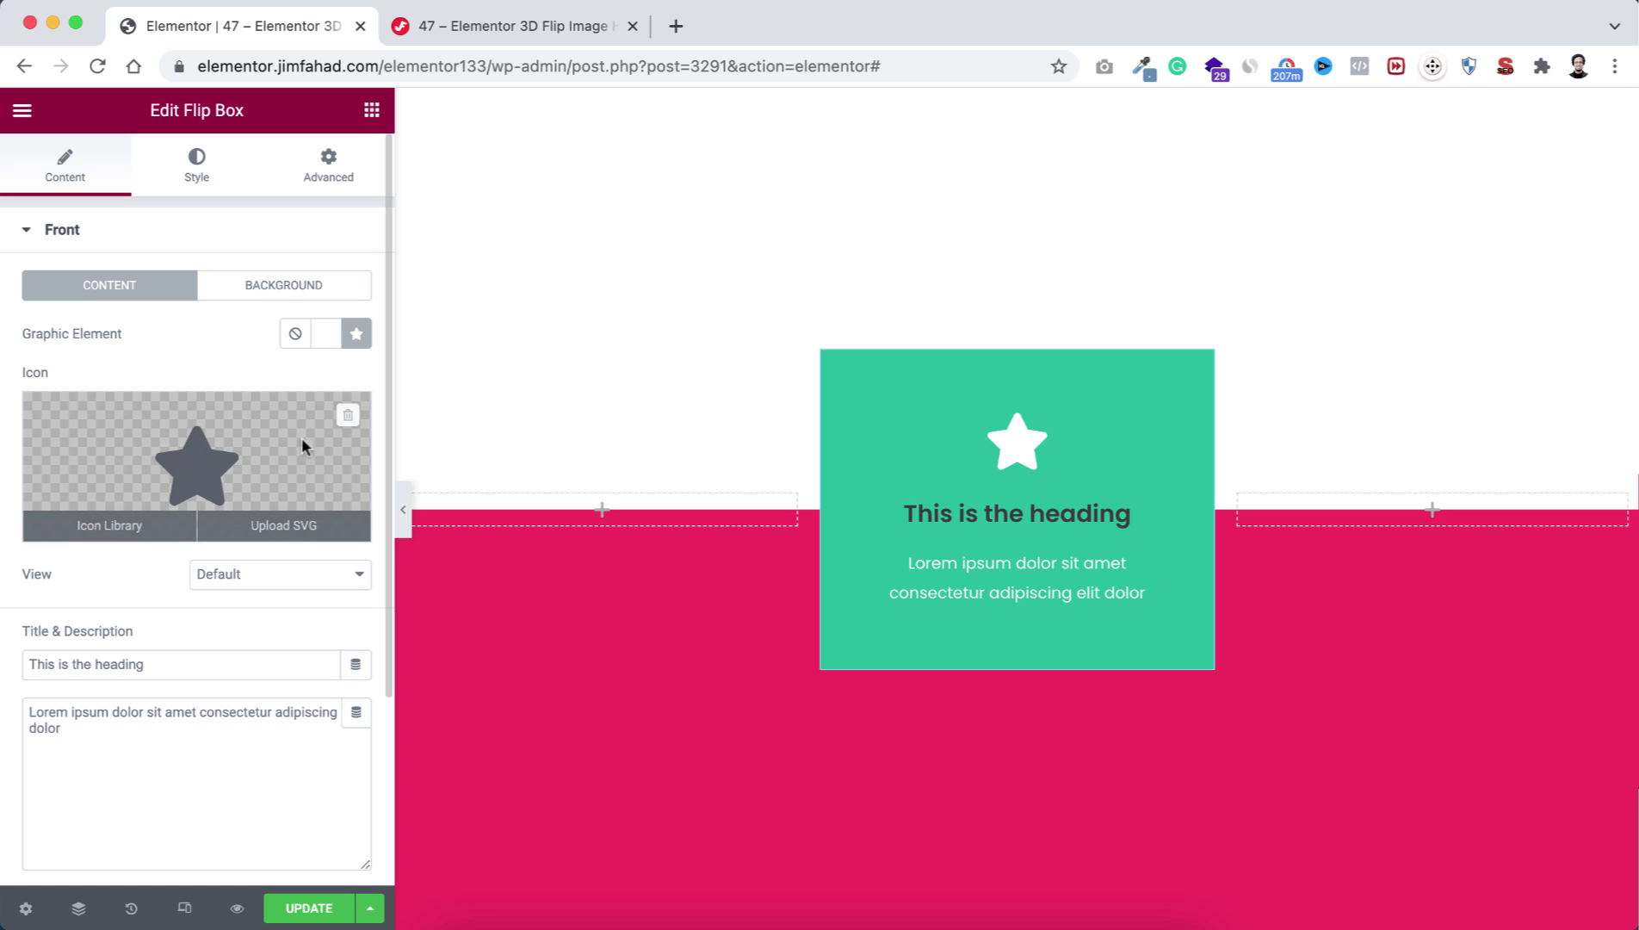
left_click(347, 416)
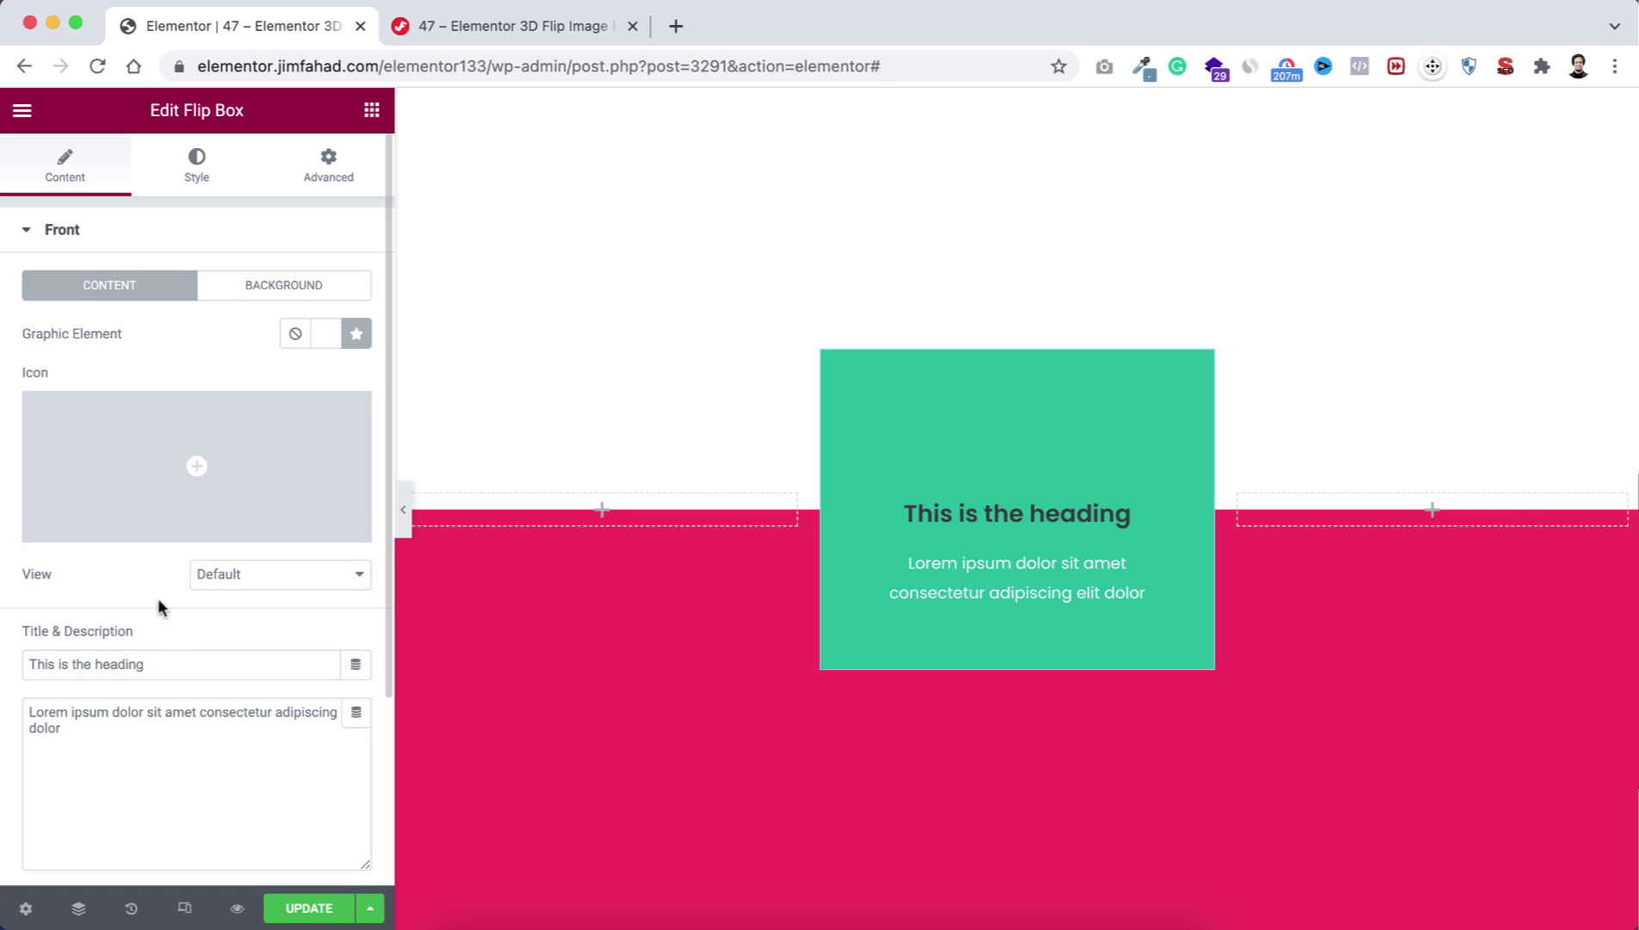
scroll(164, 654, "down", 2)
left_click_drag(155, 600, 4, 599)
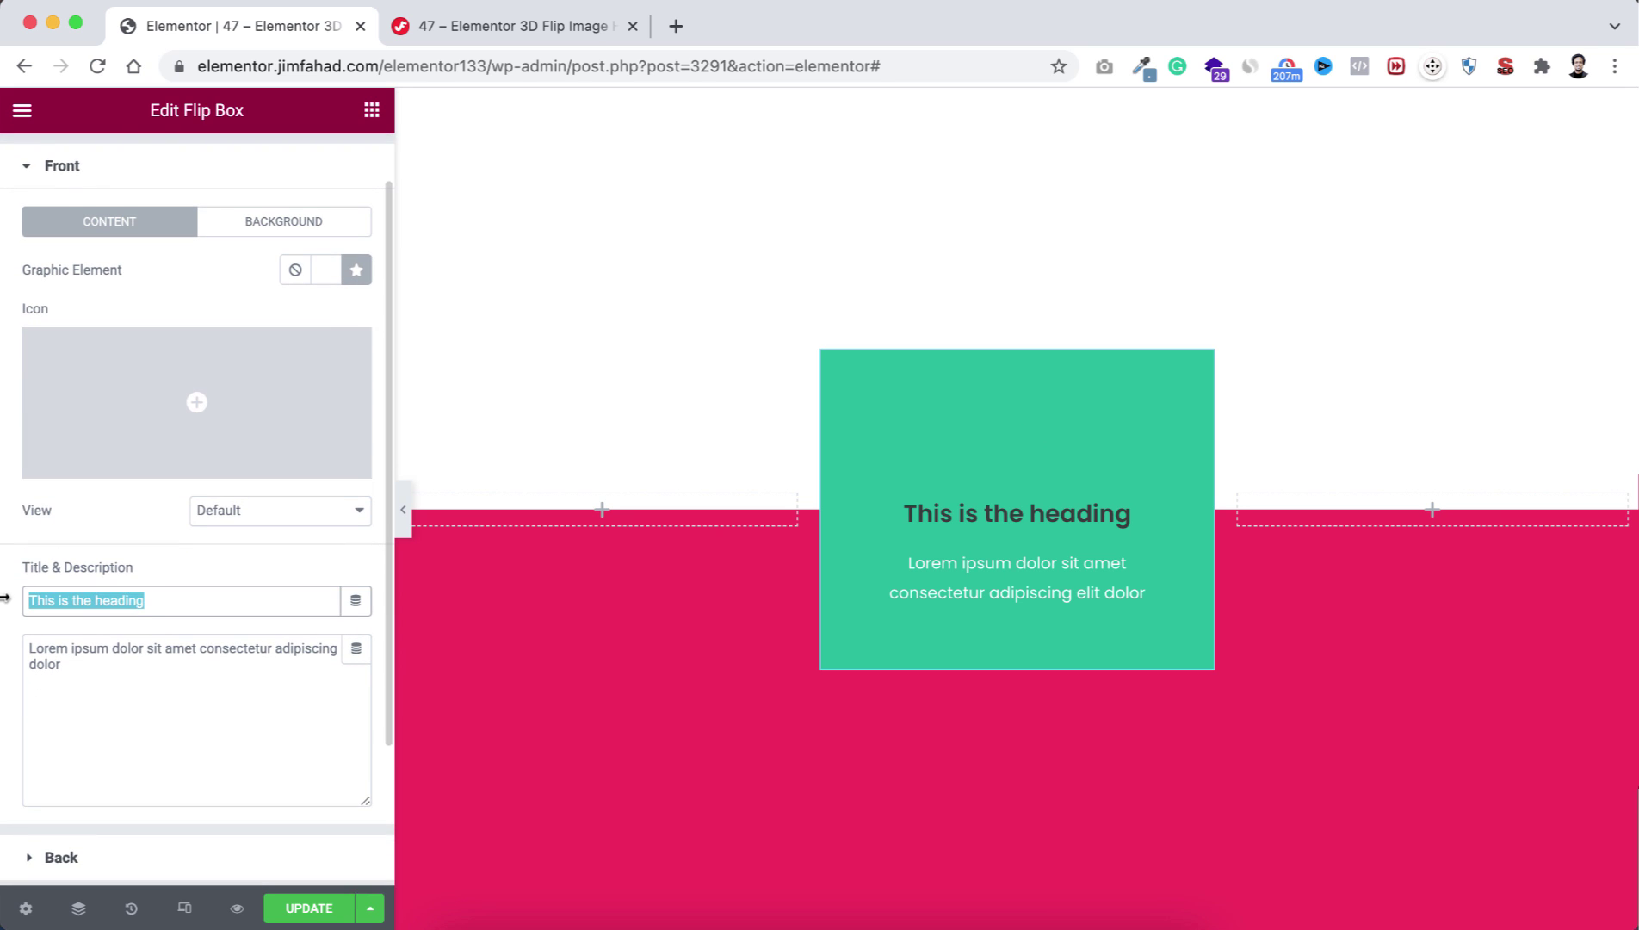
key("BackSpace")
left_click_drag(73, 663, 4, 628)
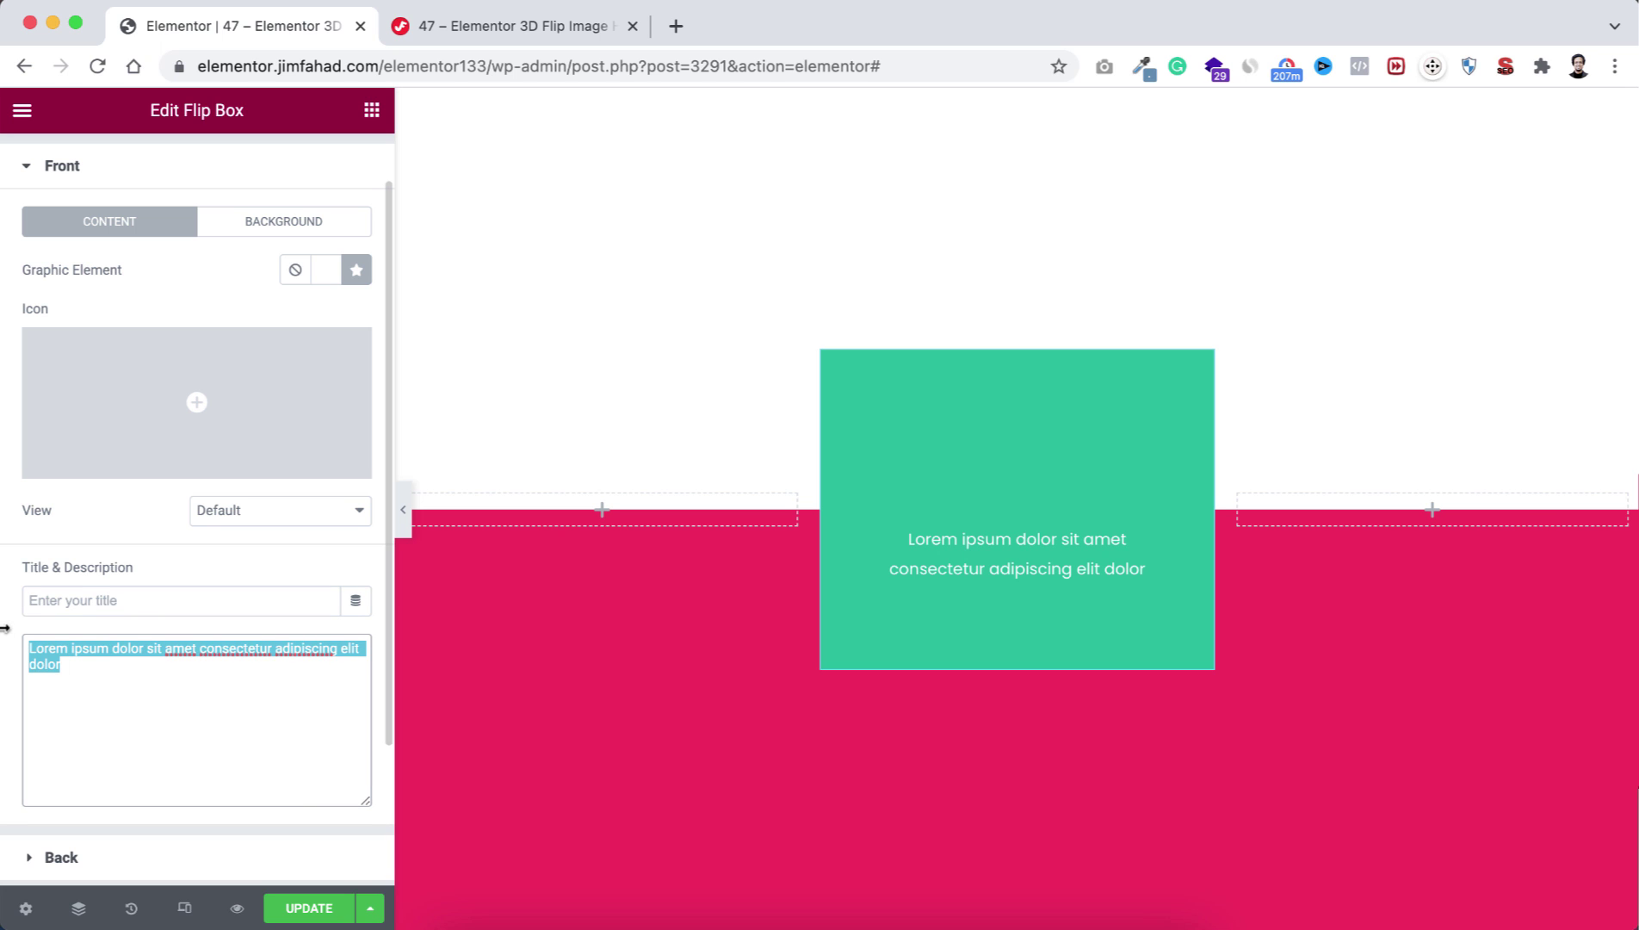
key("BackSpace")
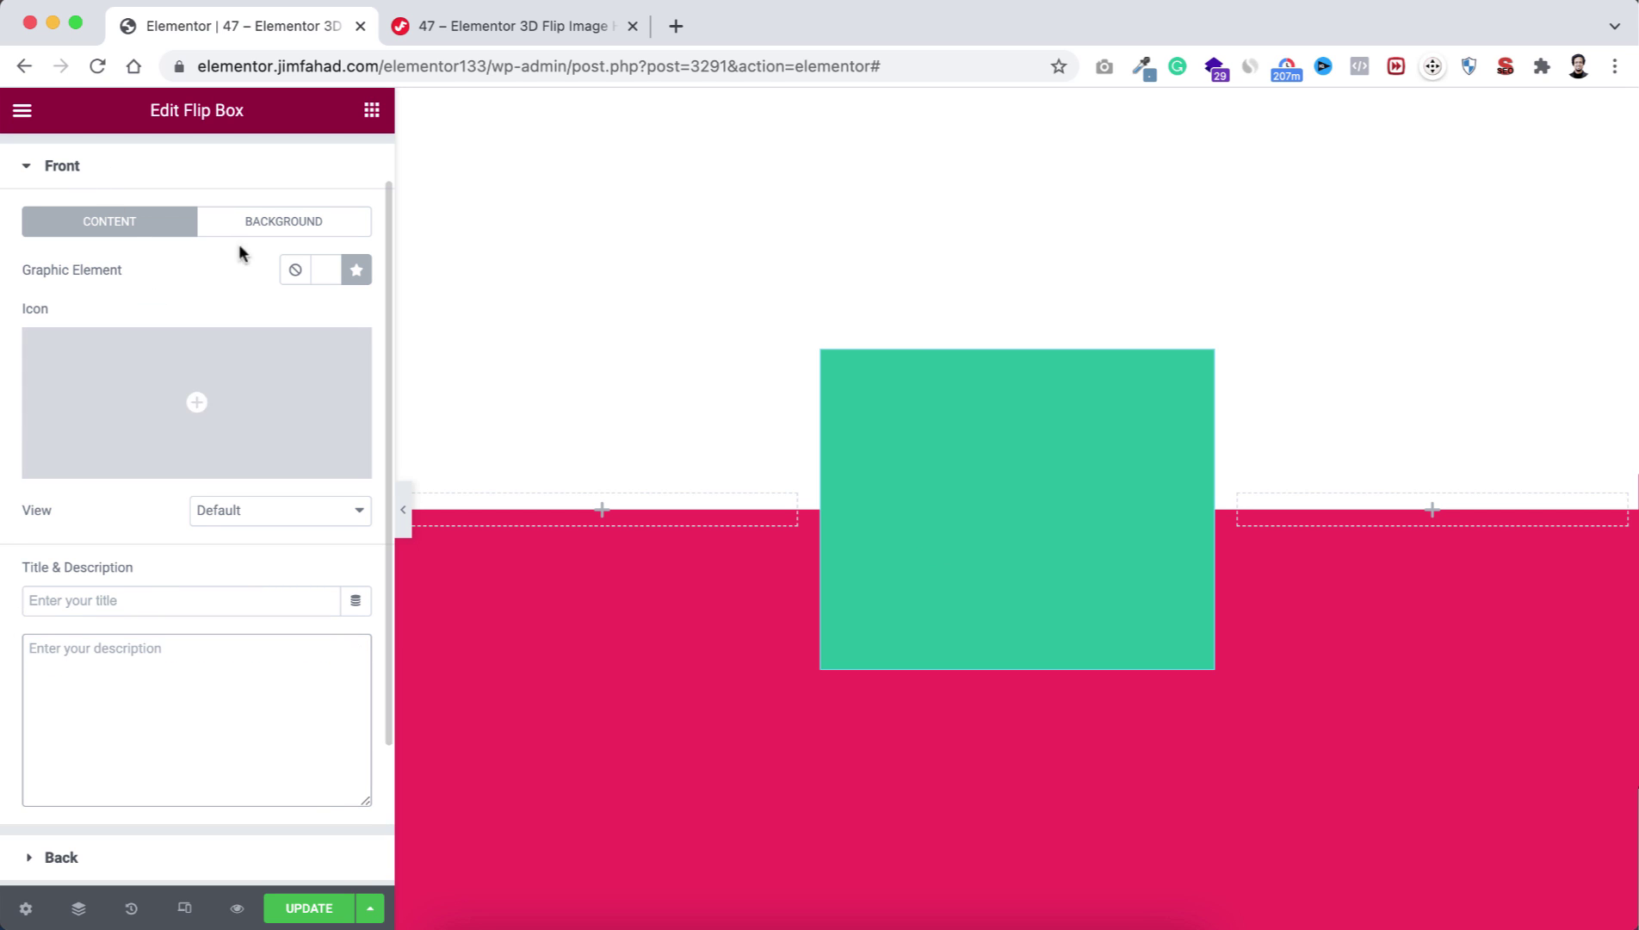
Delete the back side's title, description and 'Click Here' button text
left_click(93, 173)
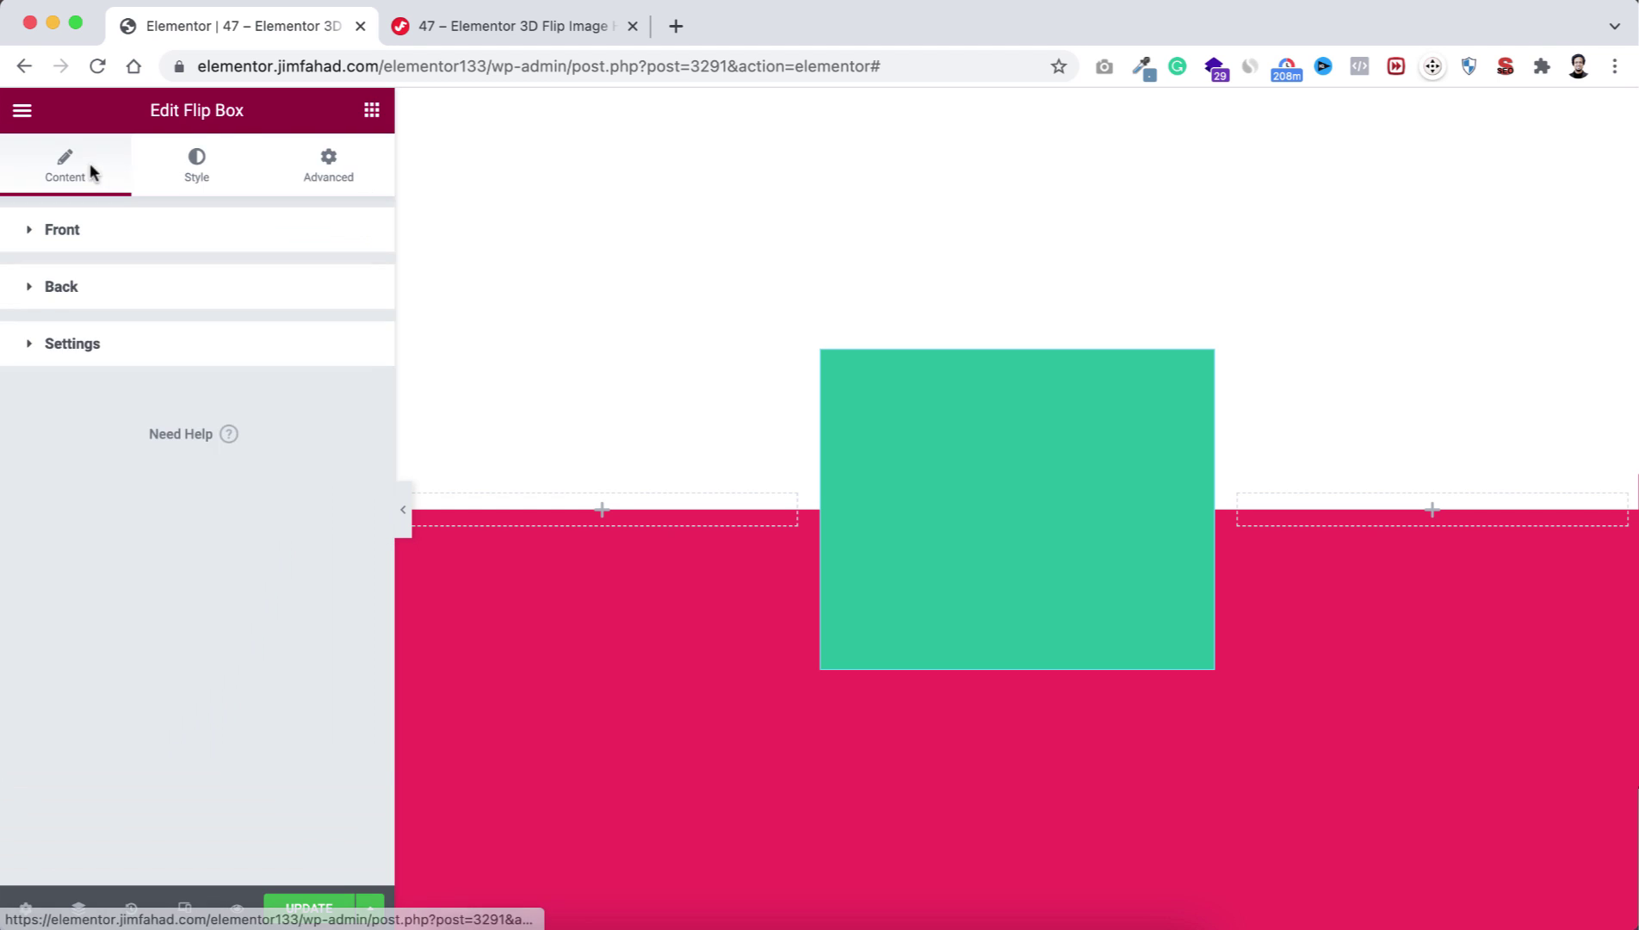
left_click(90, 295)
left_click_drag(147, 414, 5, 415)
key("BackSpace")
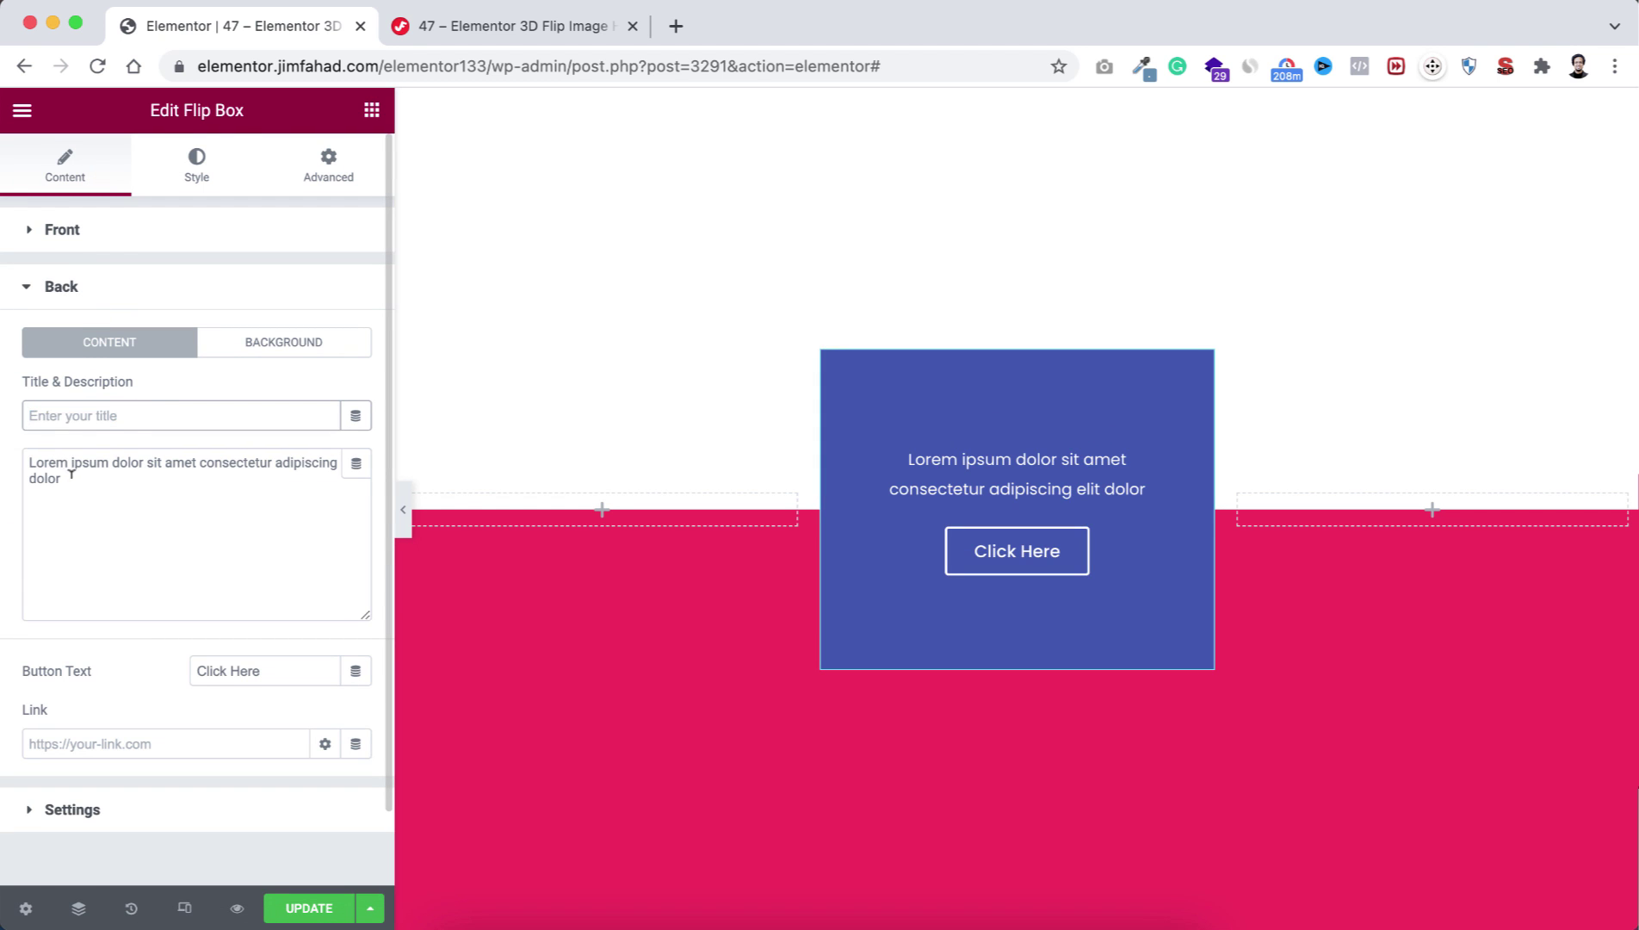
left_click_drag(72, 474, 4, 465)
key("BackSpace")
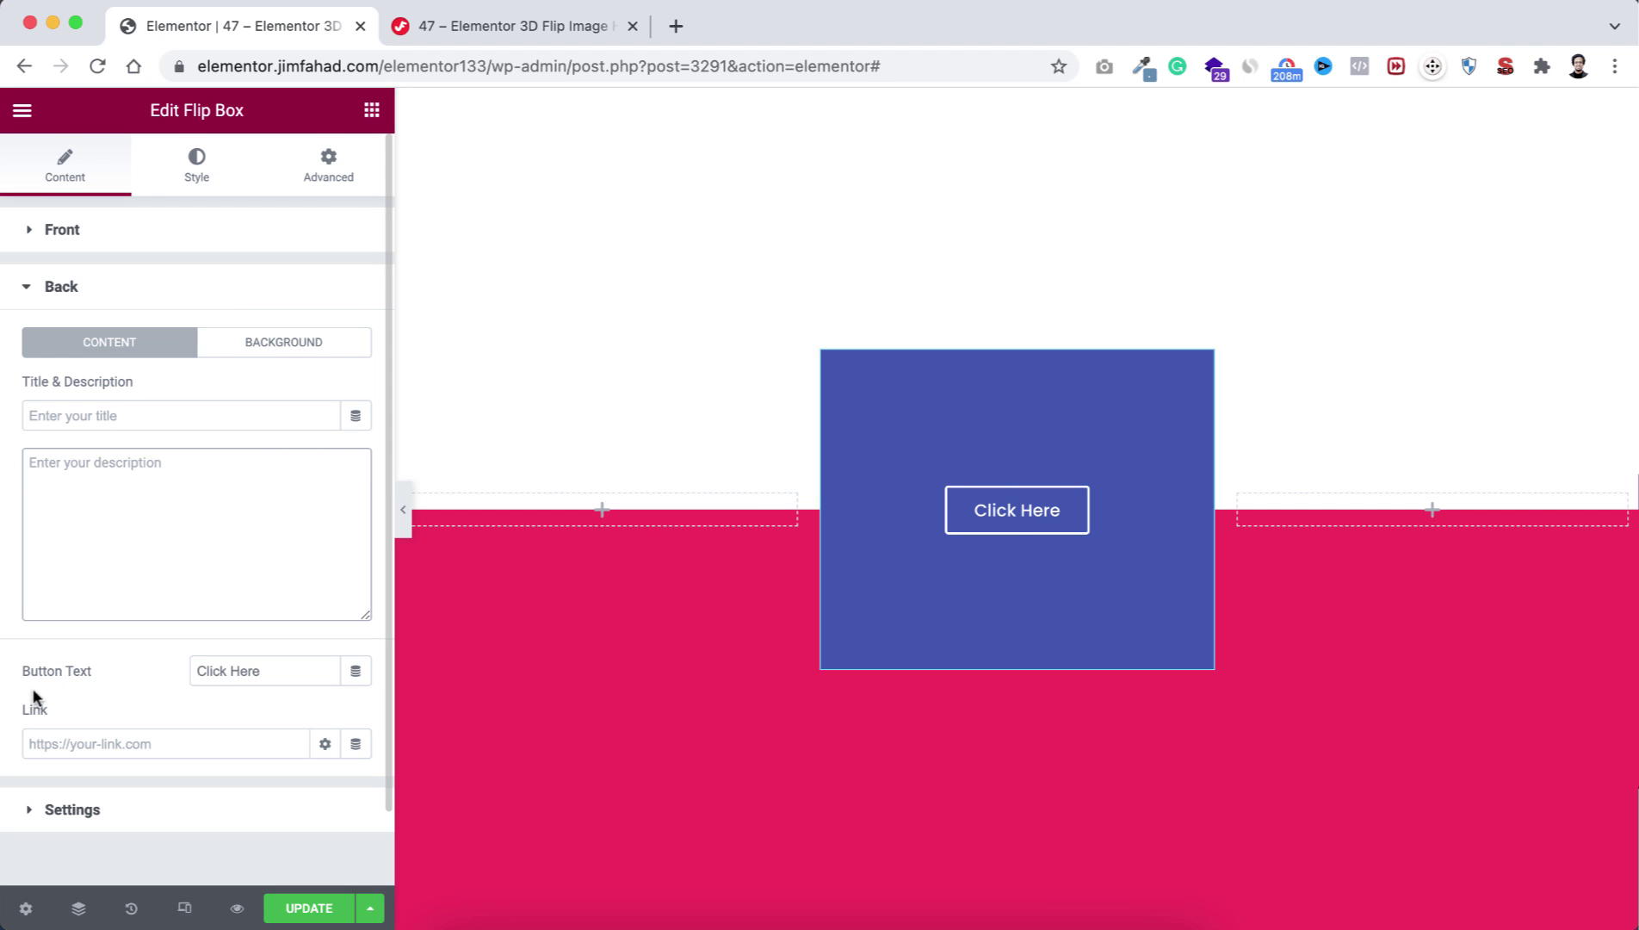
left_click_drag(266, 671, 136, 647)
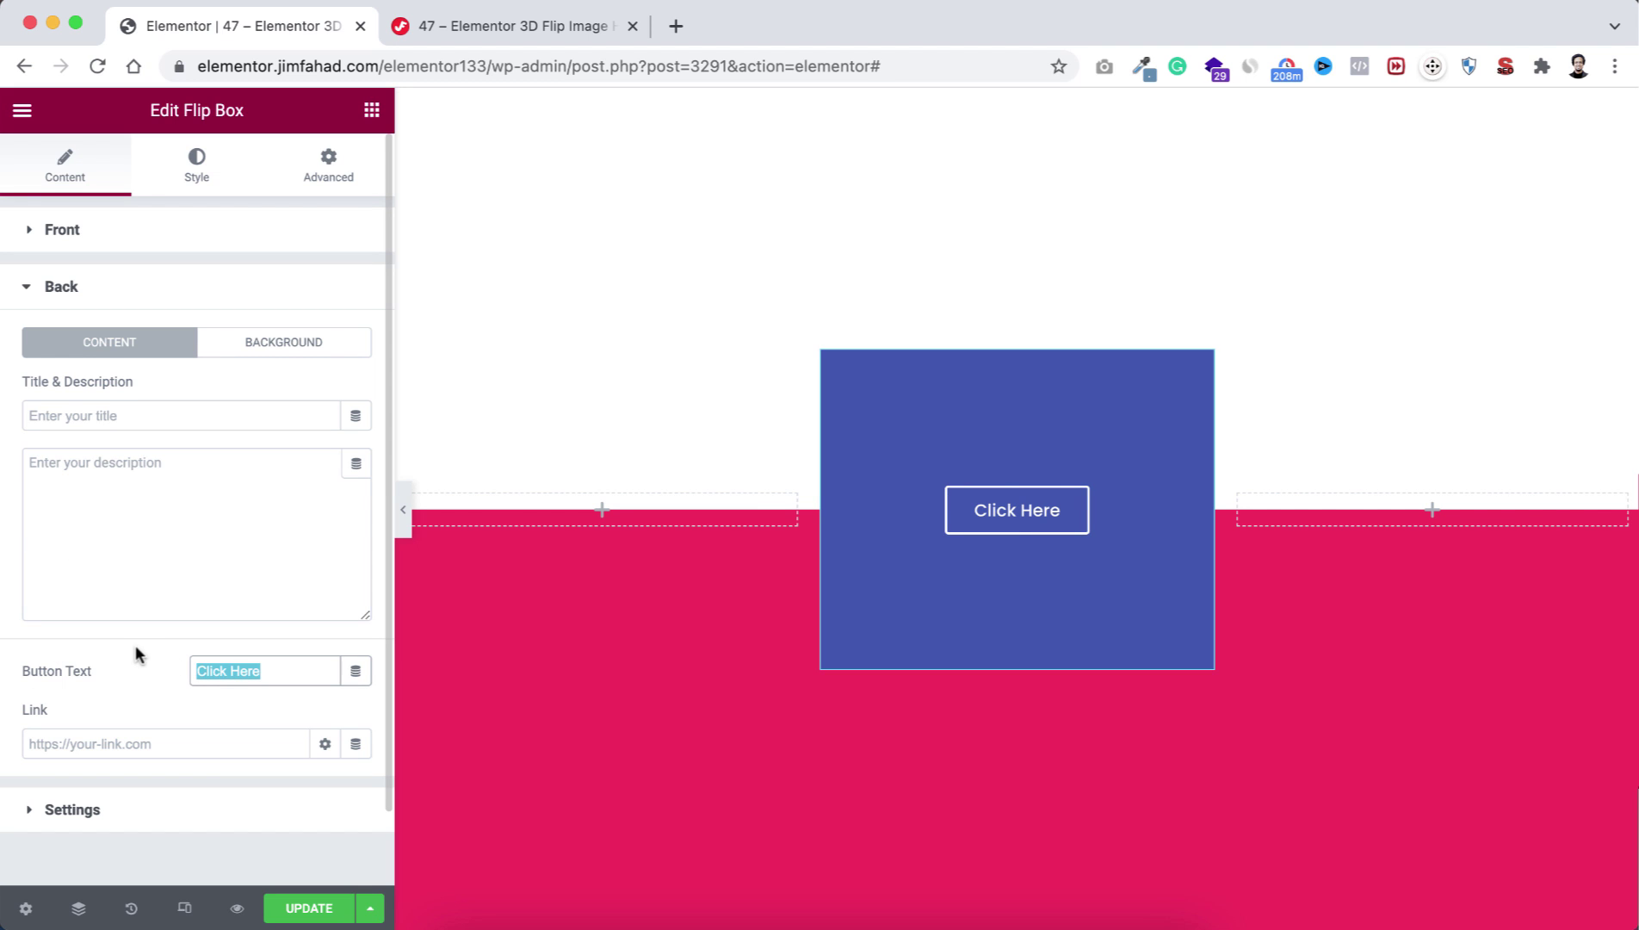
key("BackSpace")
left_click(91, 293)
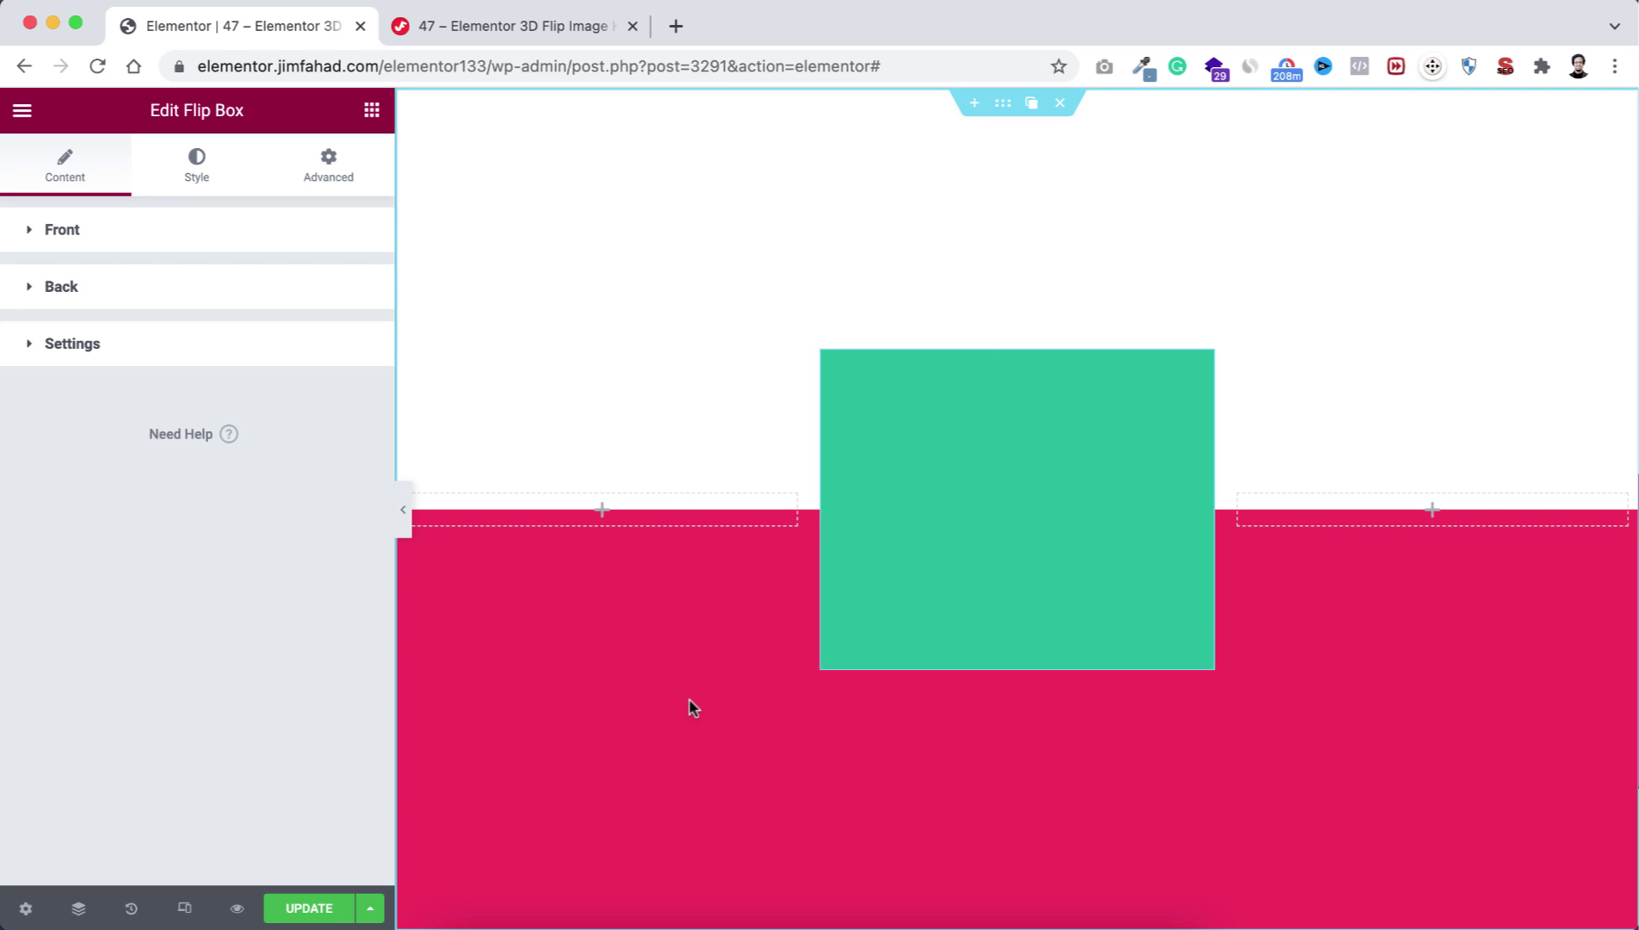
Set the flip box height to 450 and its border radius to 15
left_click(84, 343)
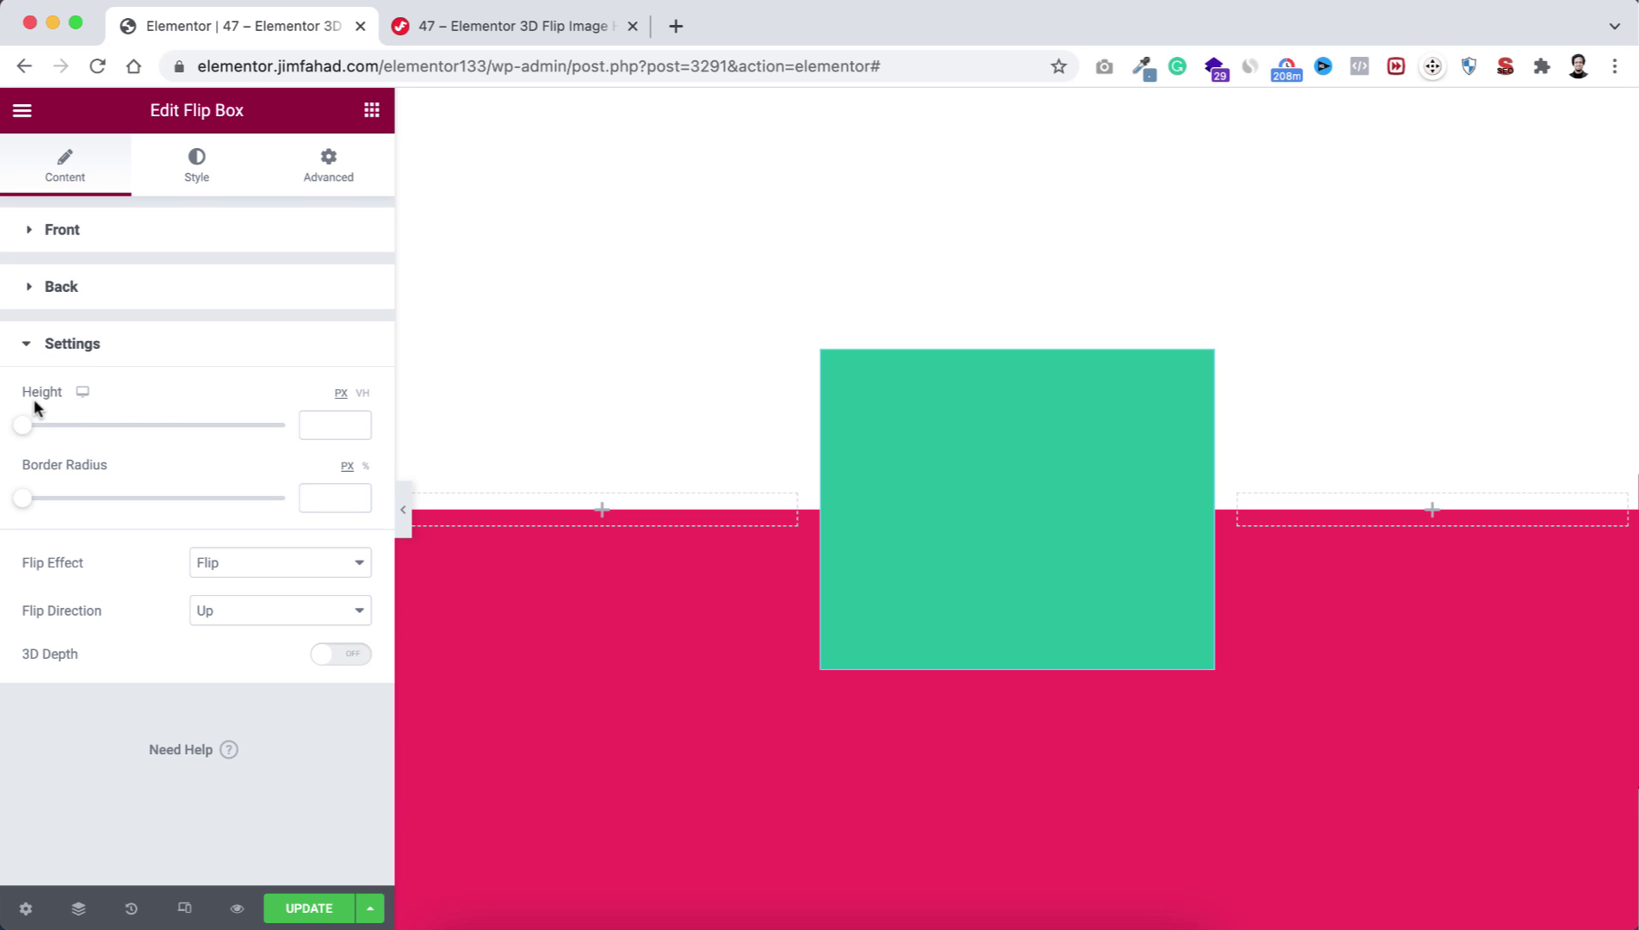
left_click(312, 425)
type("450")
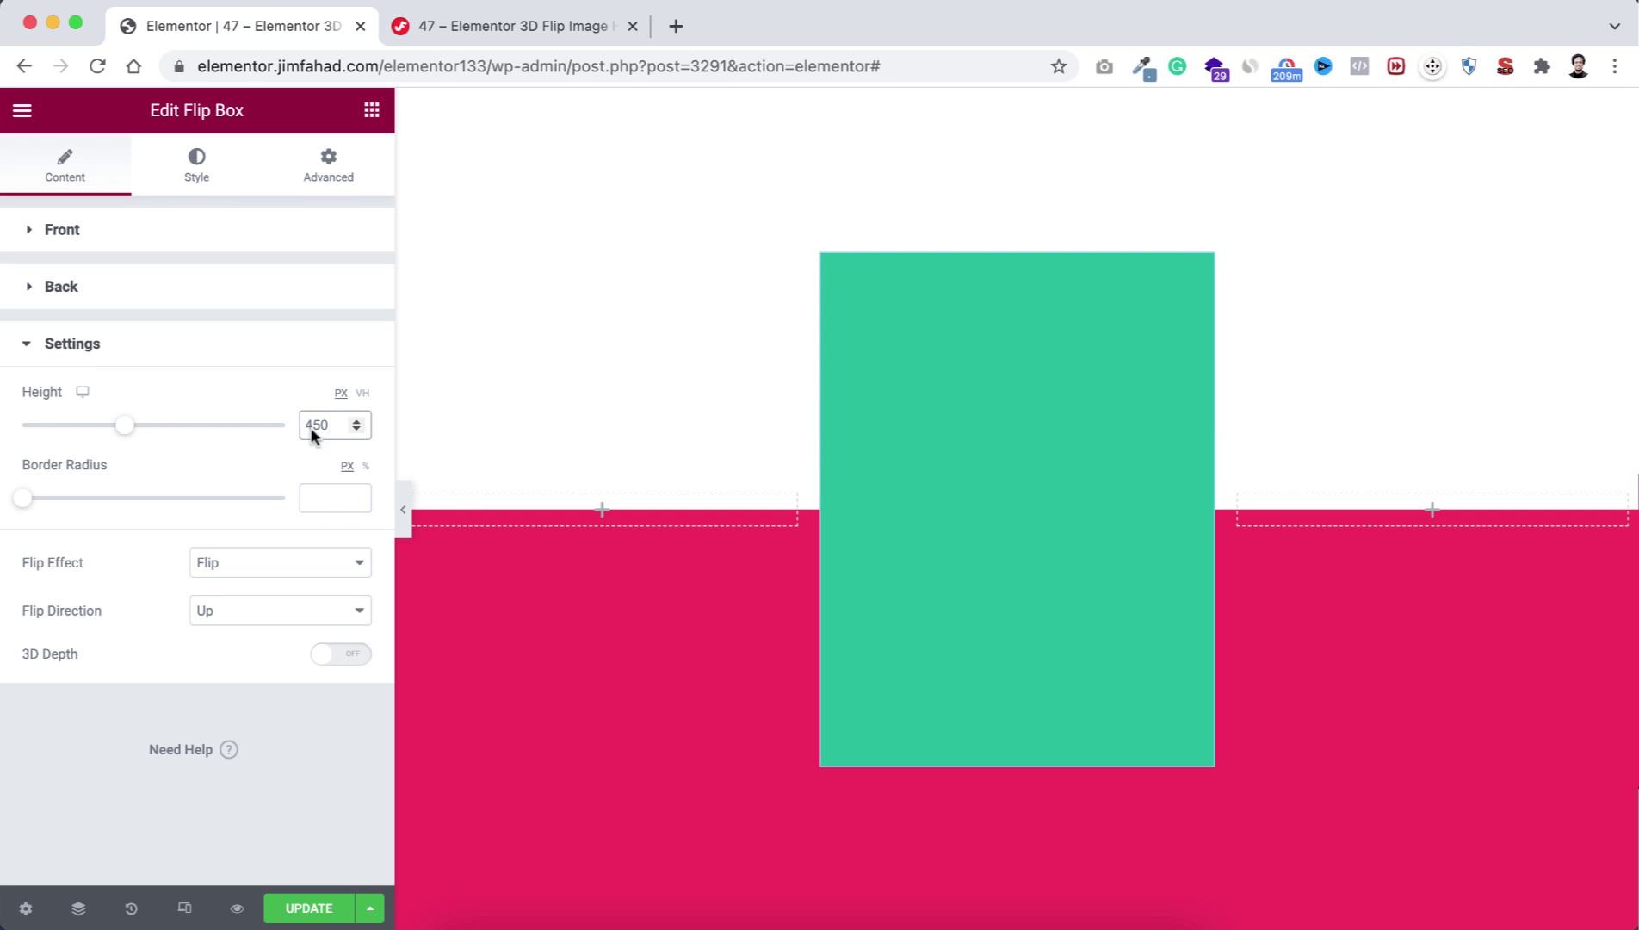
left_click(319, 496)
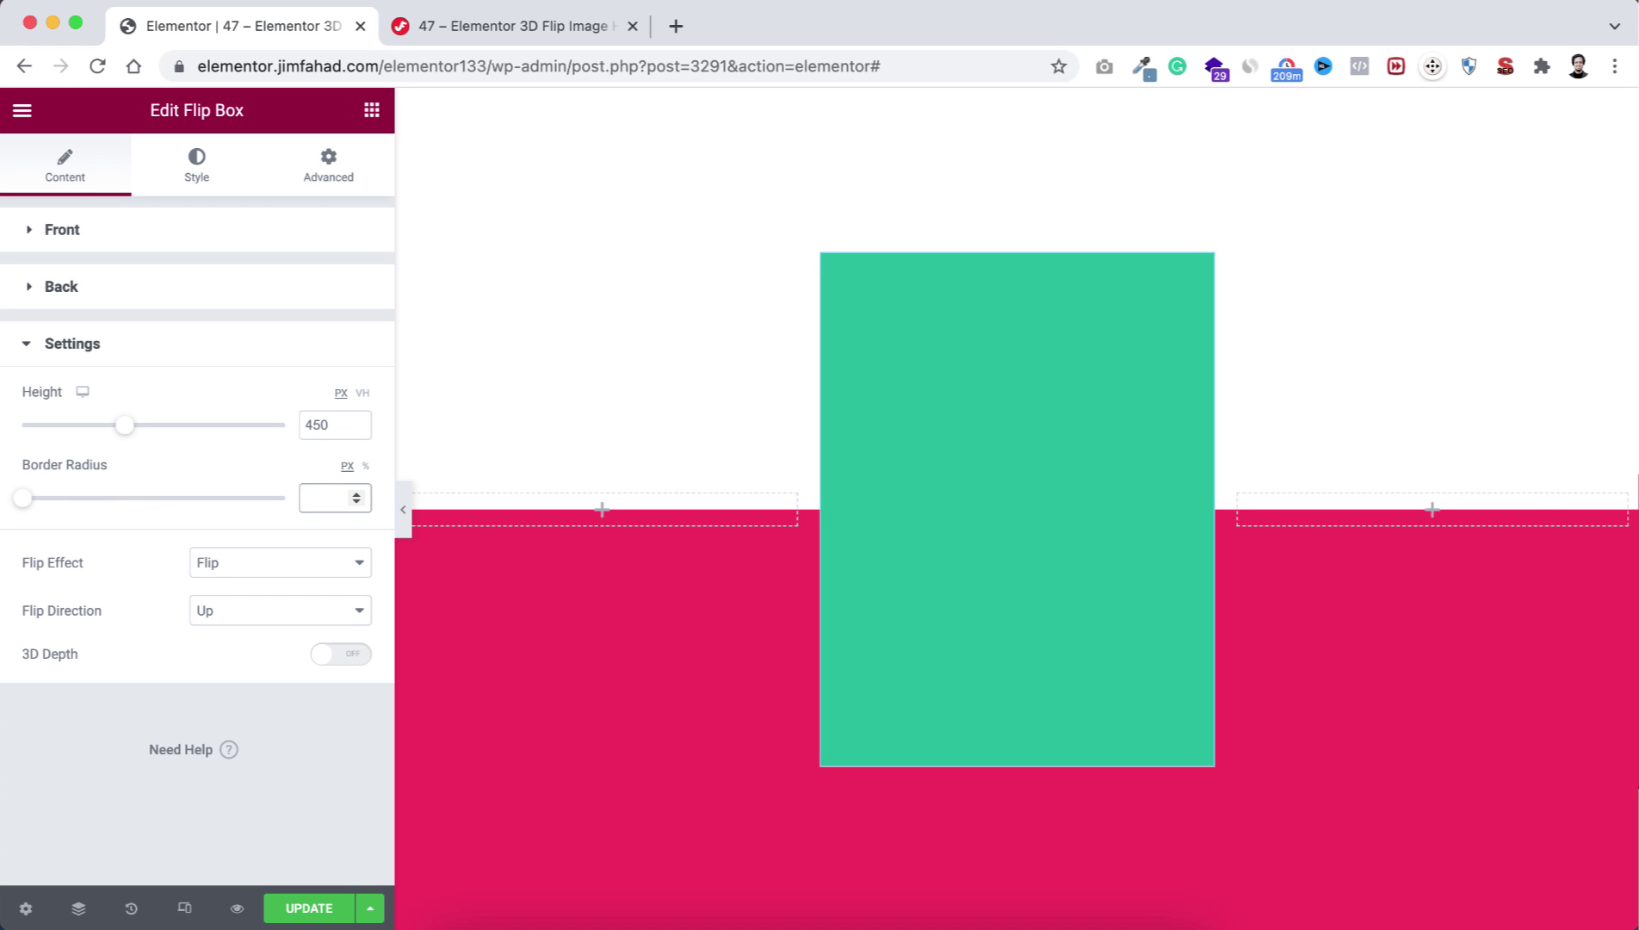
type("15")
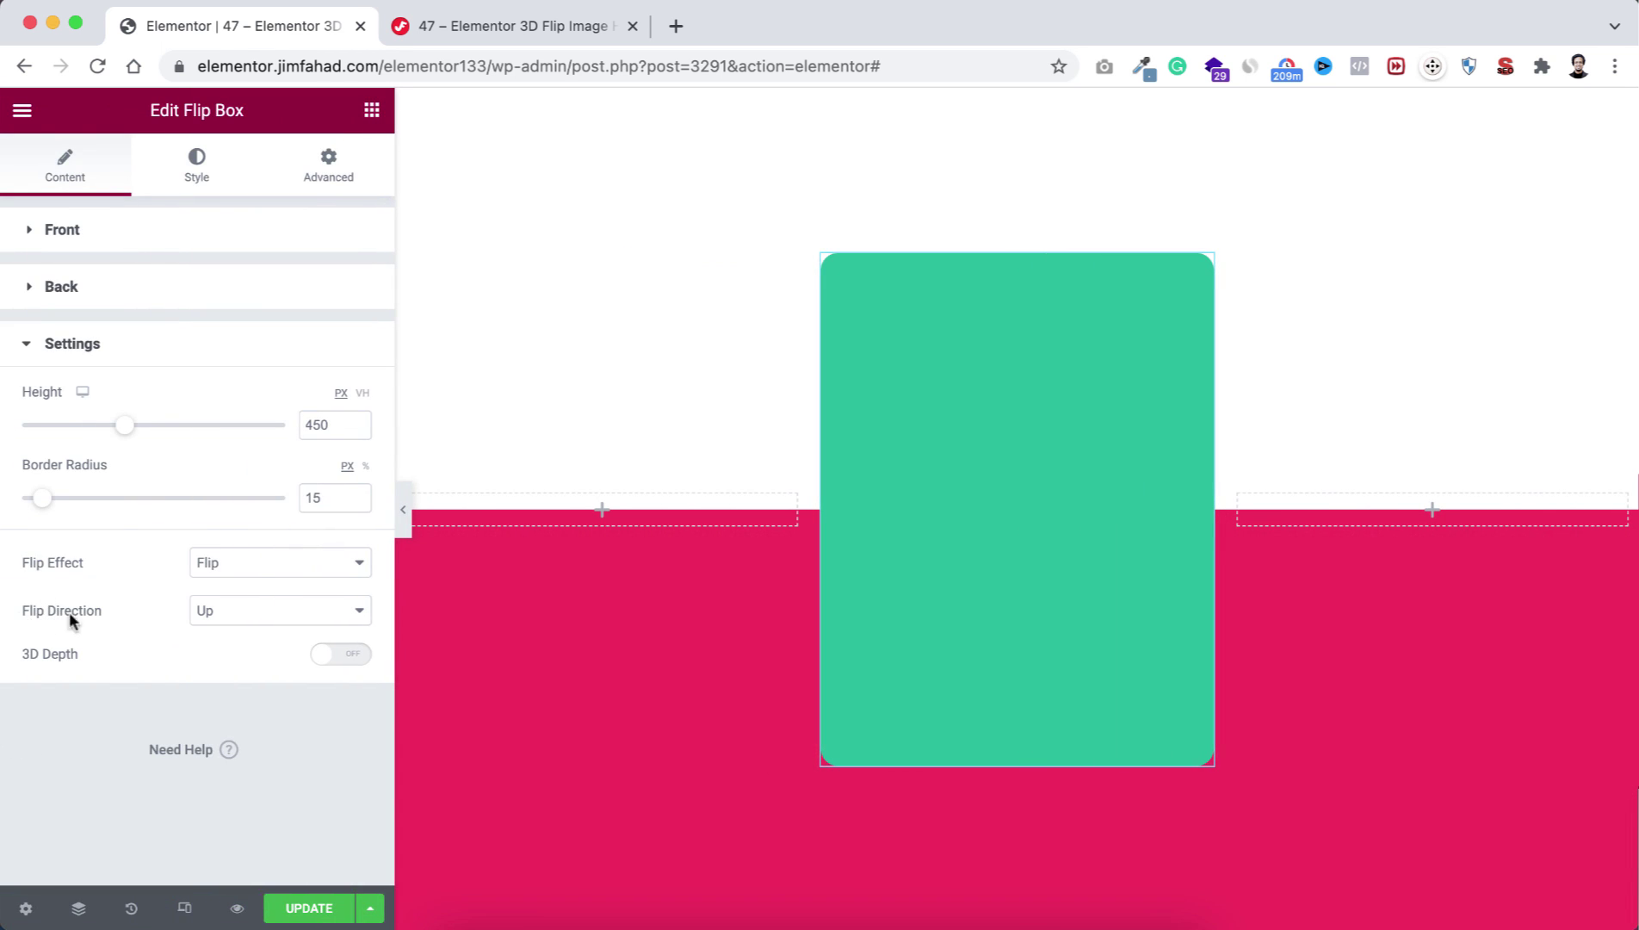
Make the box flip to the right with 3D Depth turned on
left_click(243, 616)
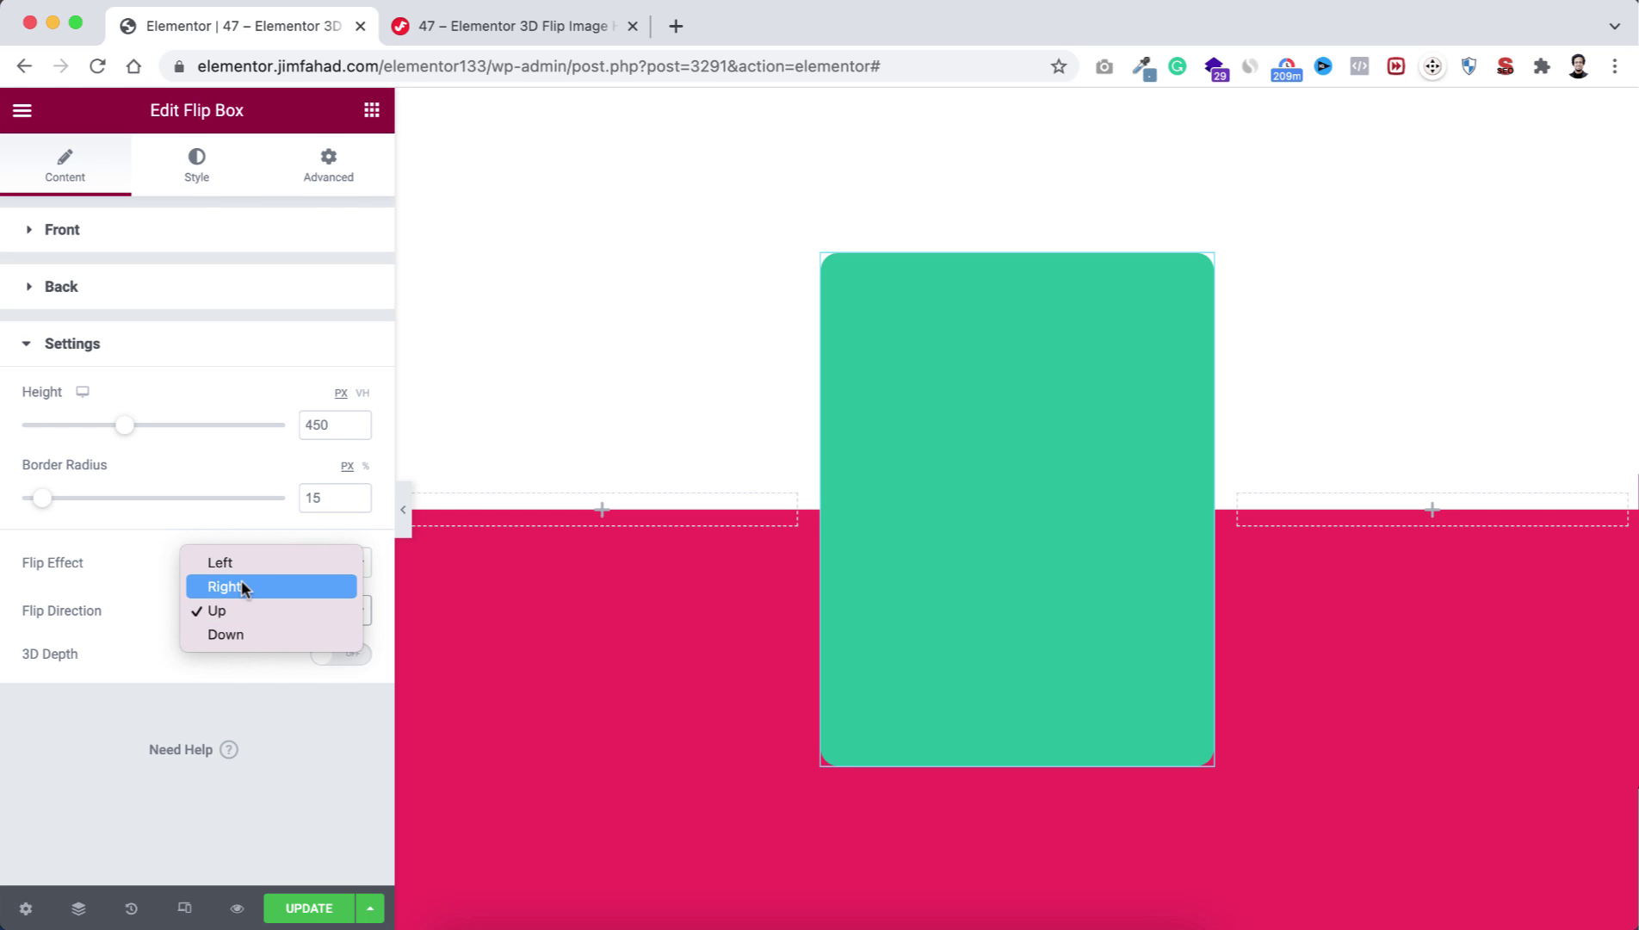
left_click(240, 587)
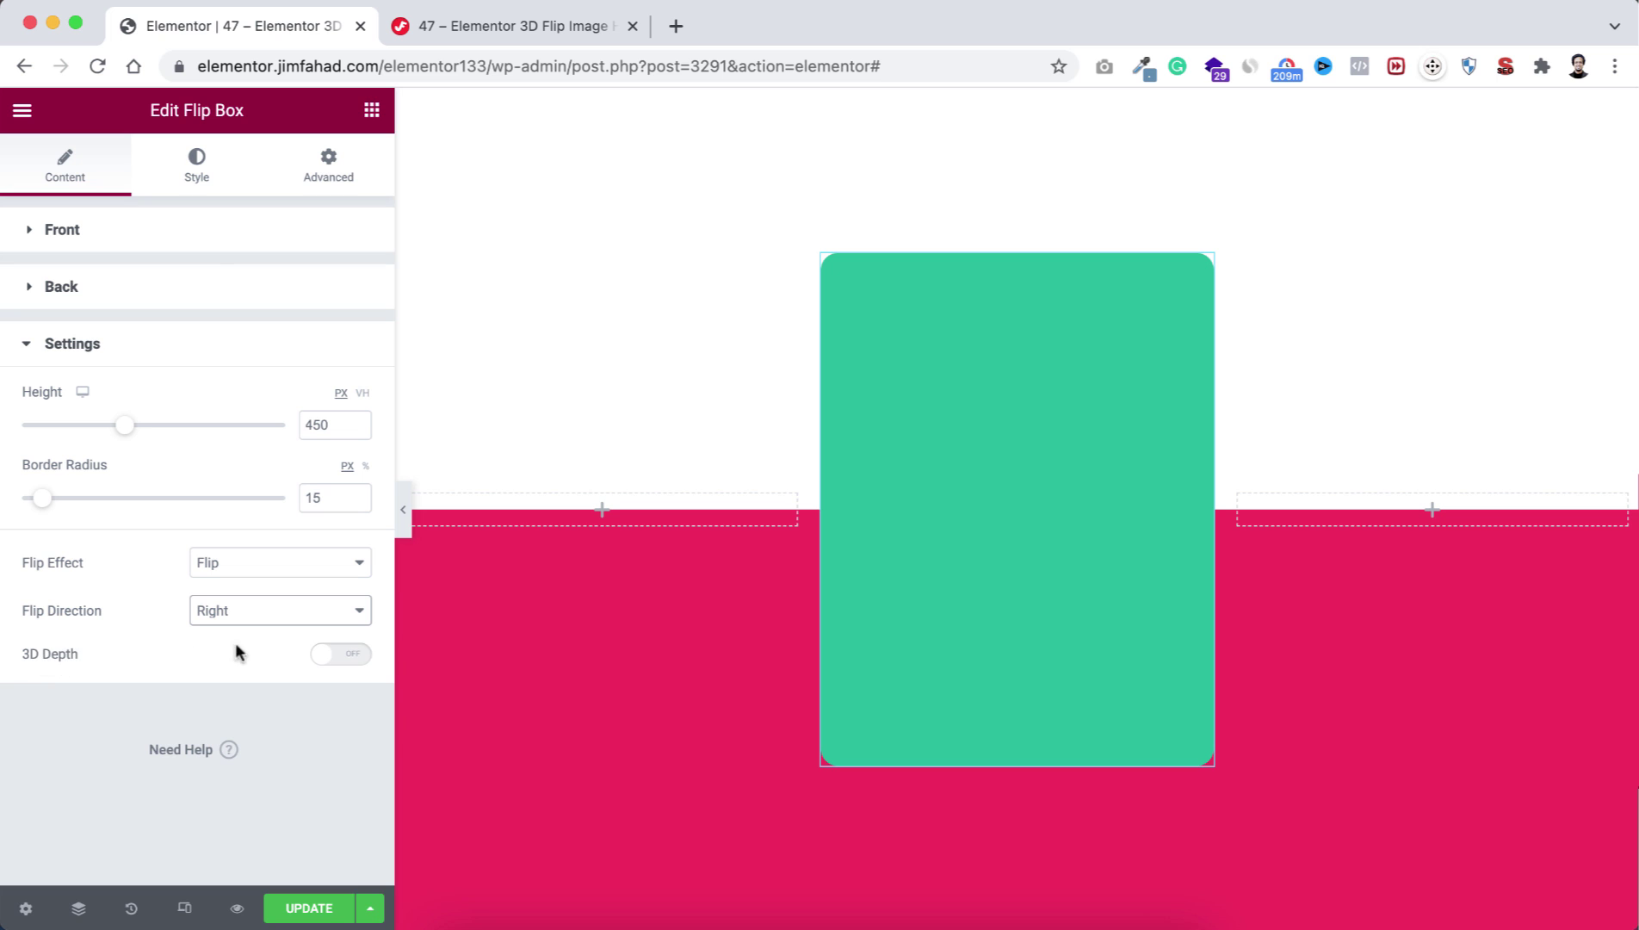
left_click(343, 654)
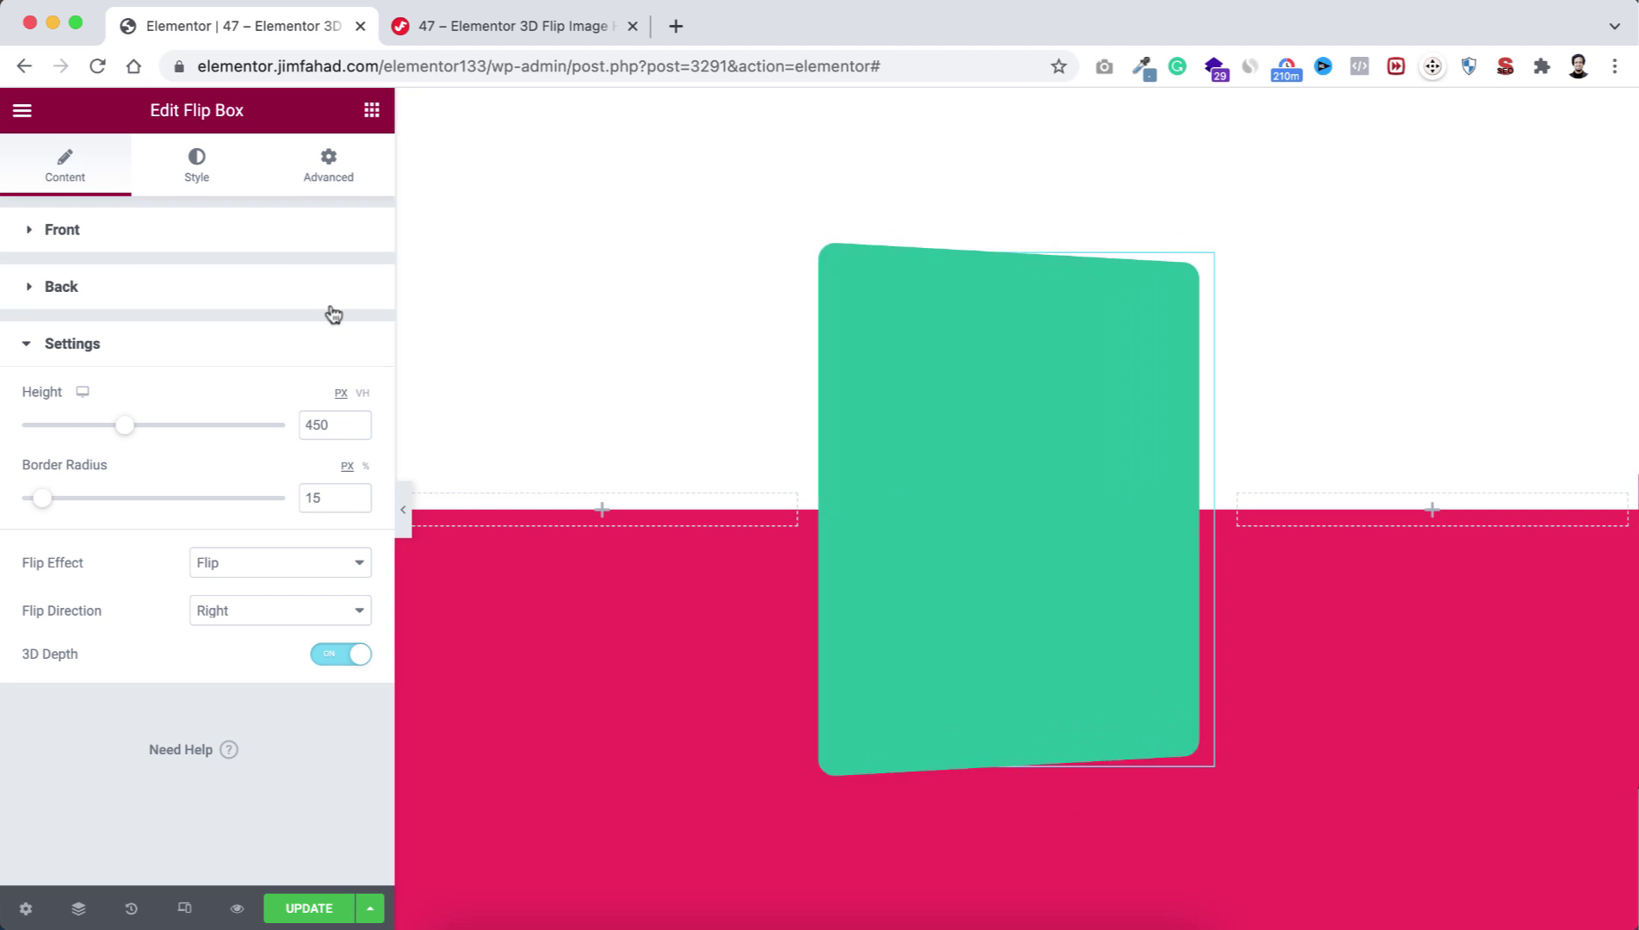
Give the front a Classic background using the Front-Image-Flip-3 blouse photo
left_click(148, 240)
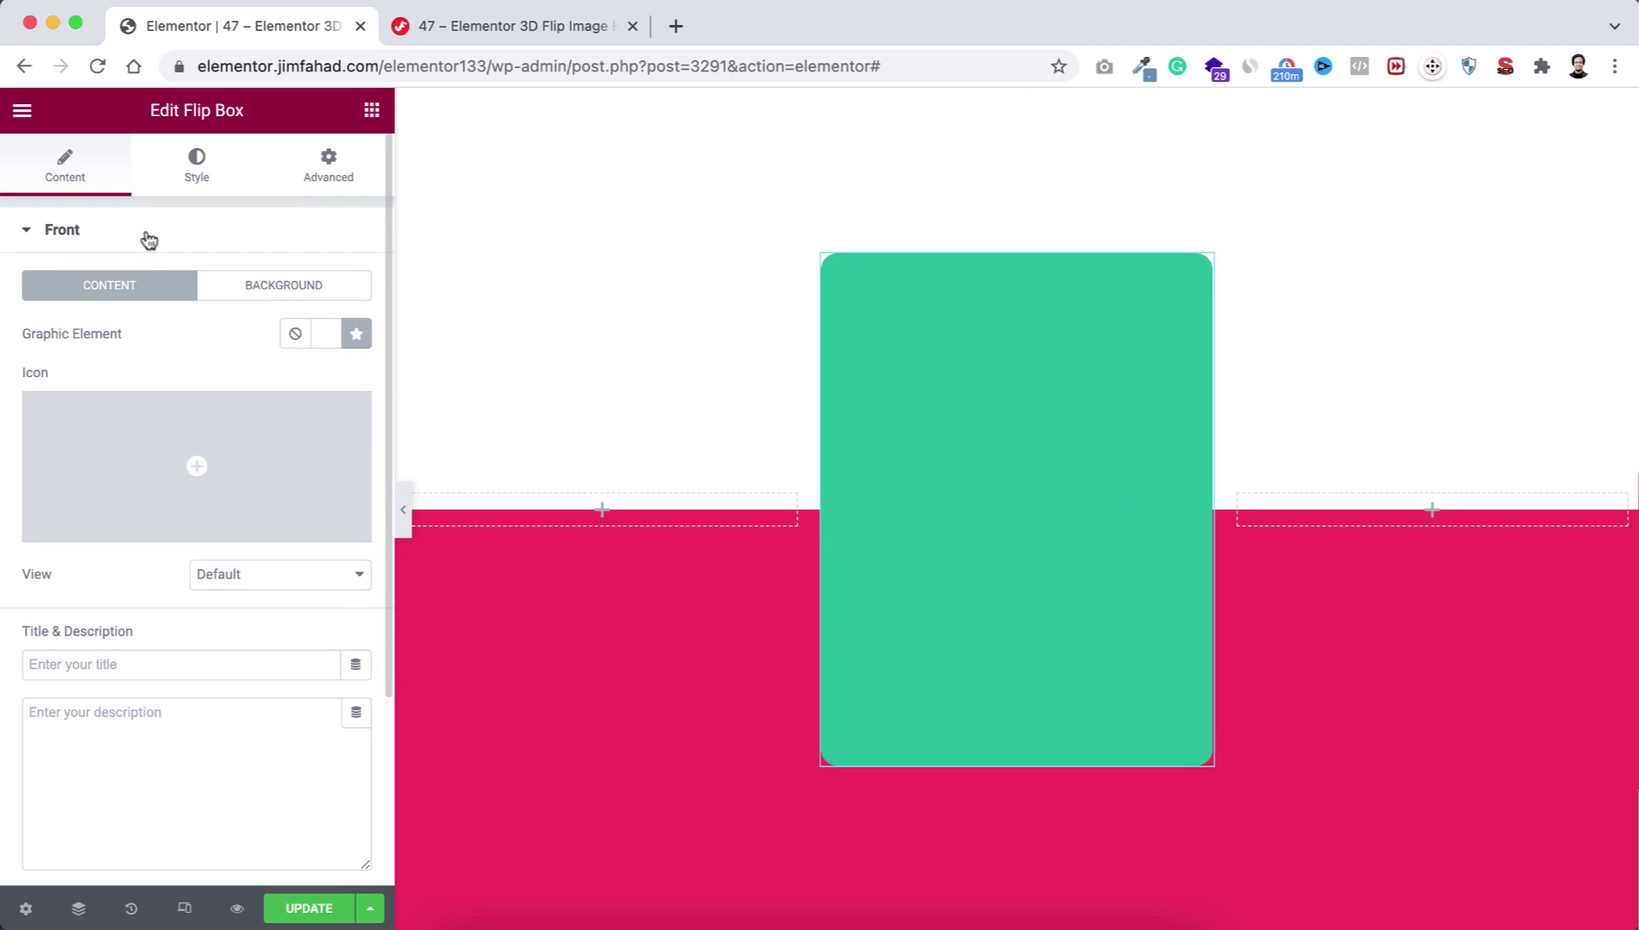
left_click(283, 284)
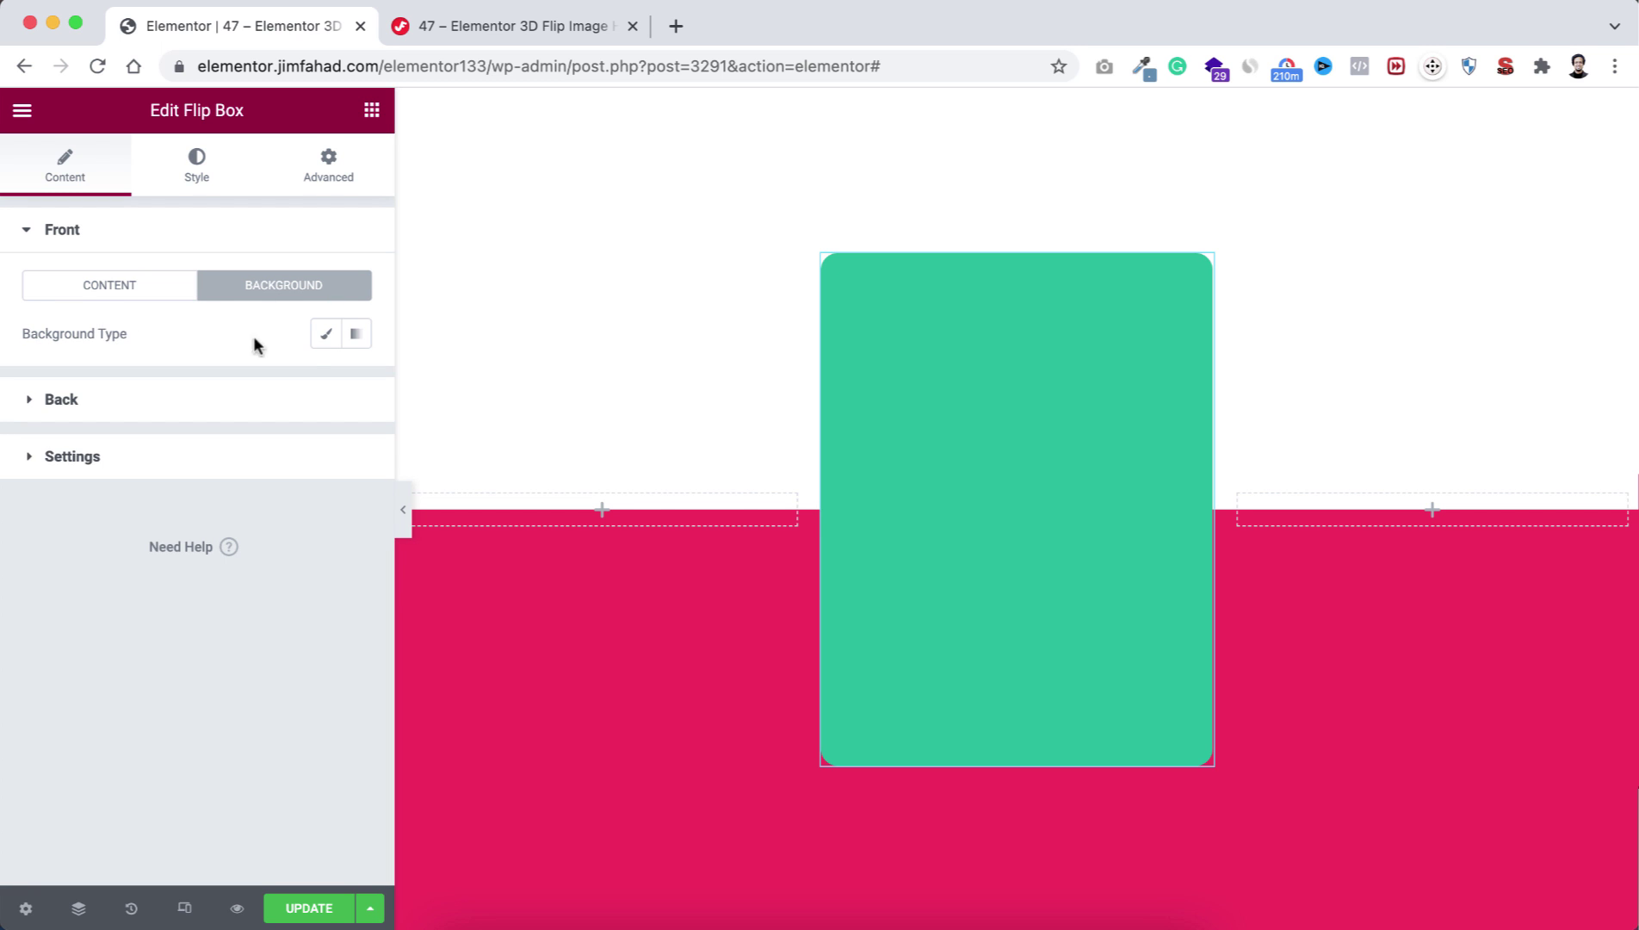
left_click(326, 340)
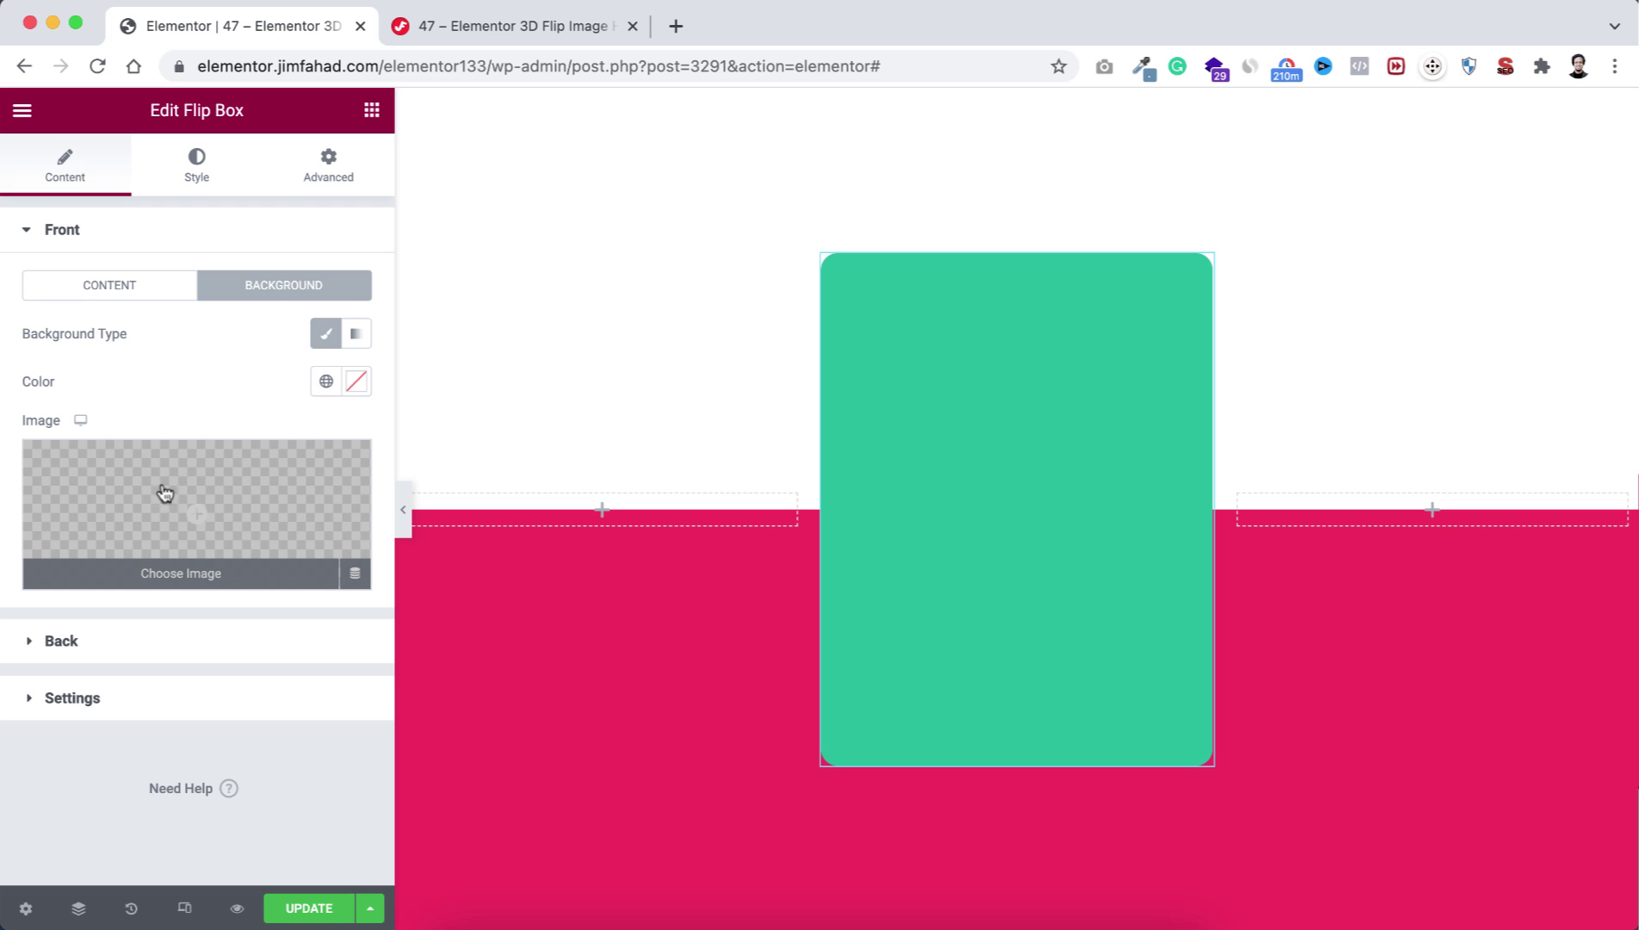
left_click(200, 486)
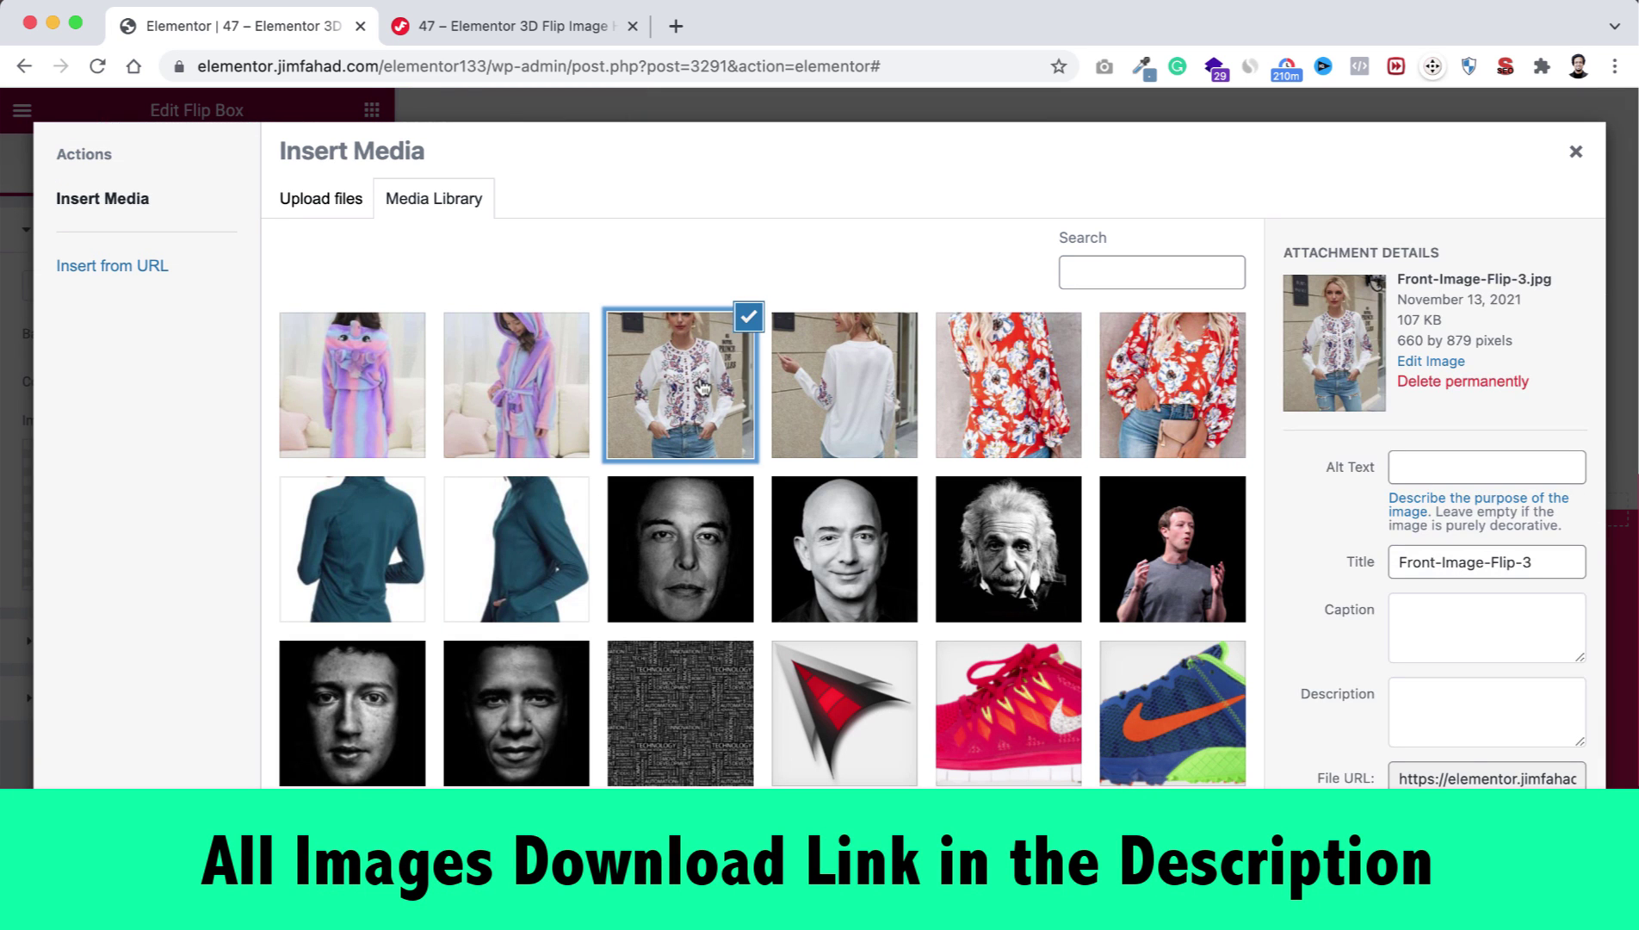
left_click(1539, 868)
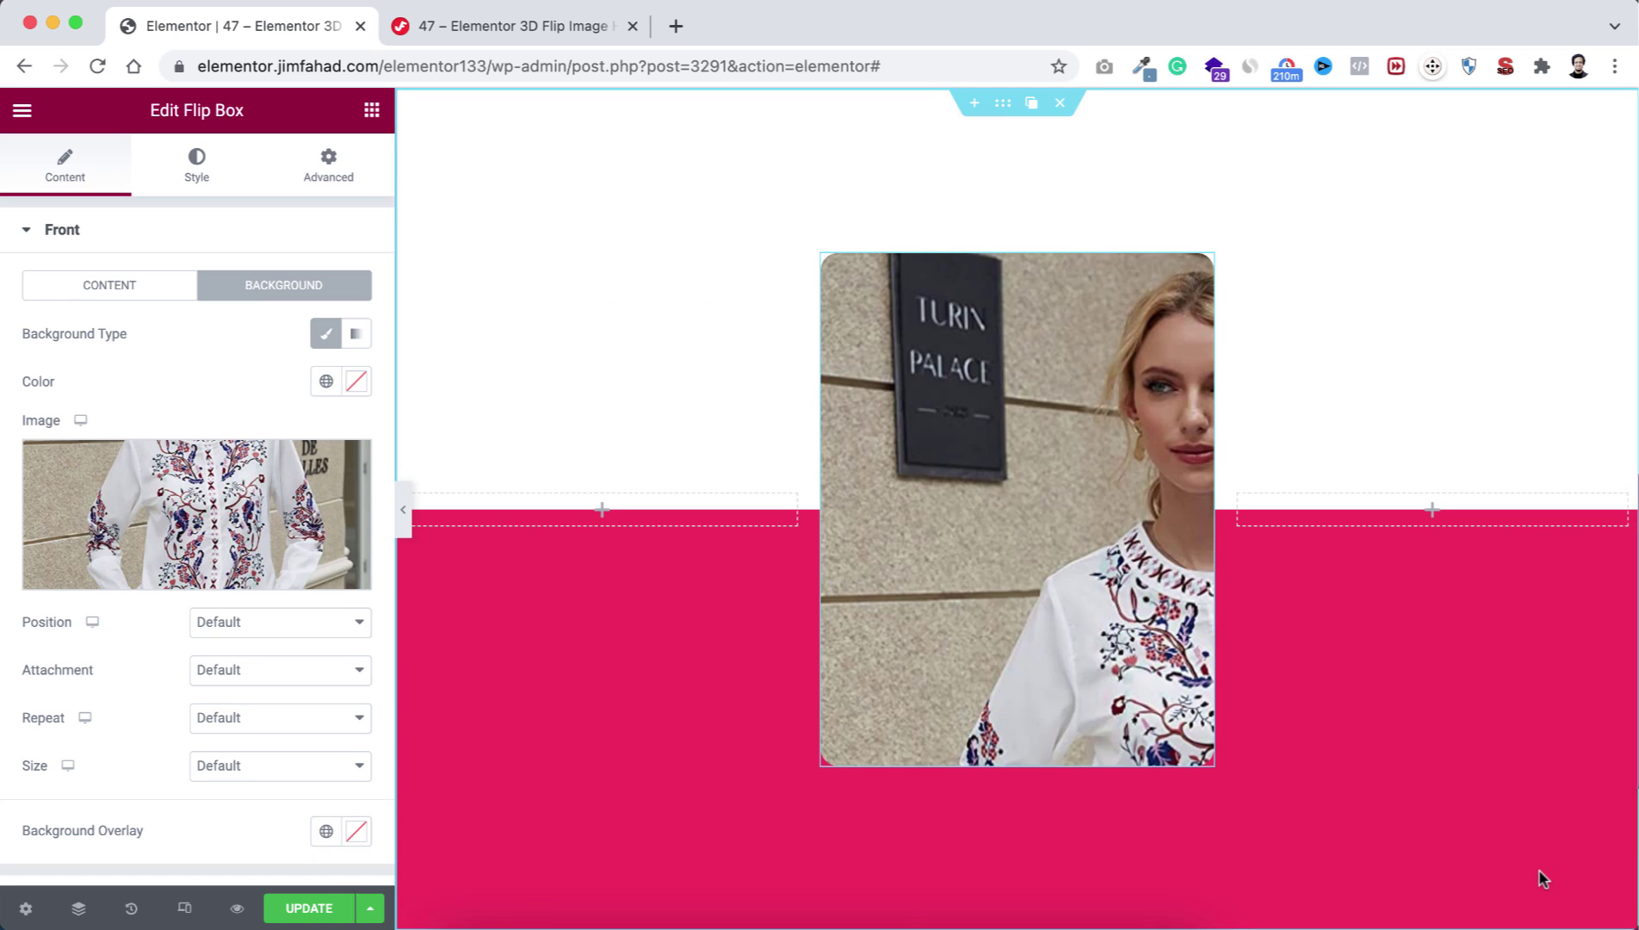
Set the front image to Center Center, No-repeat and Cover
left_click(261, 631)
left_click(261, 645)
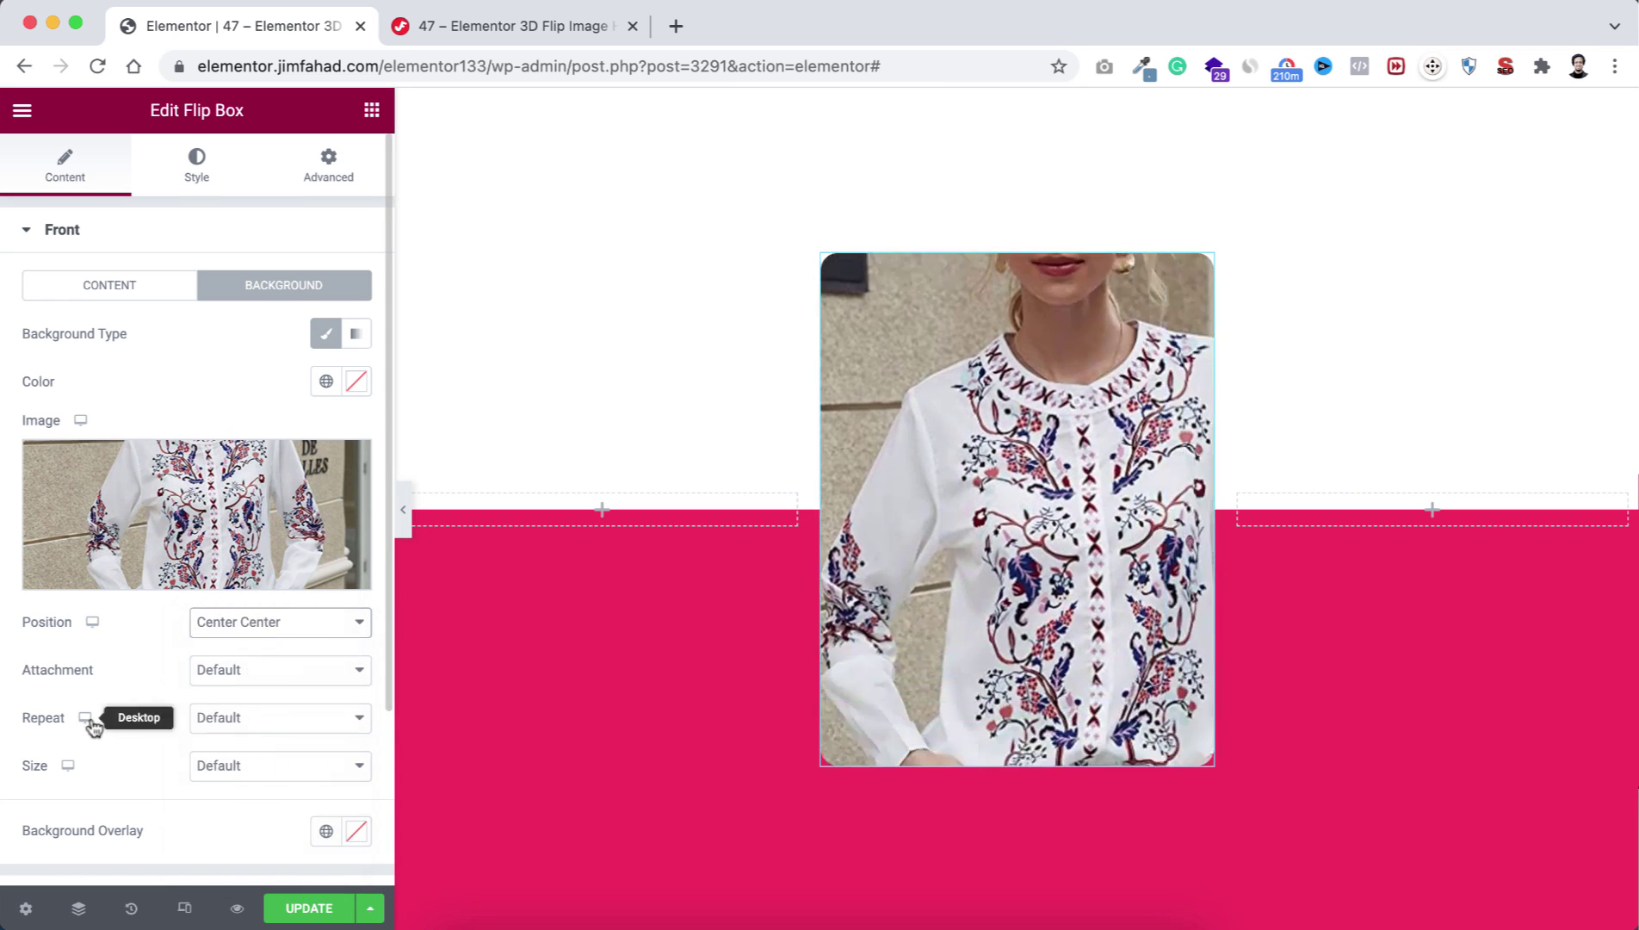
left_click(254, 719)
left_click(258, 738)
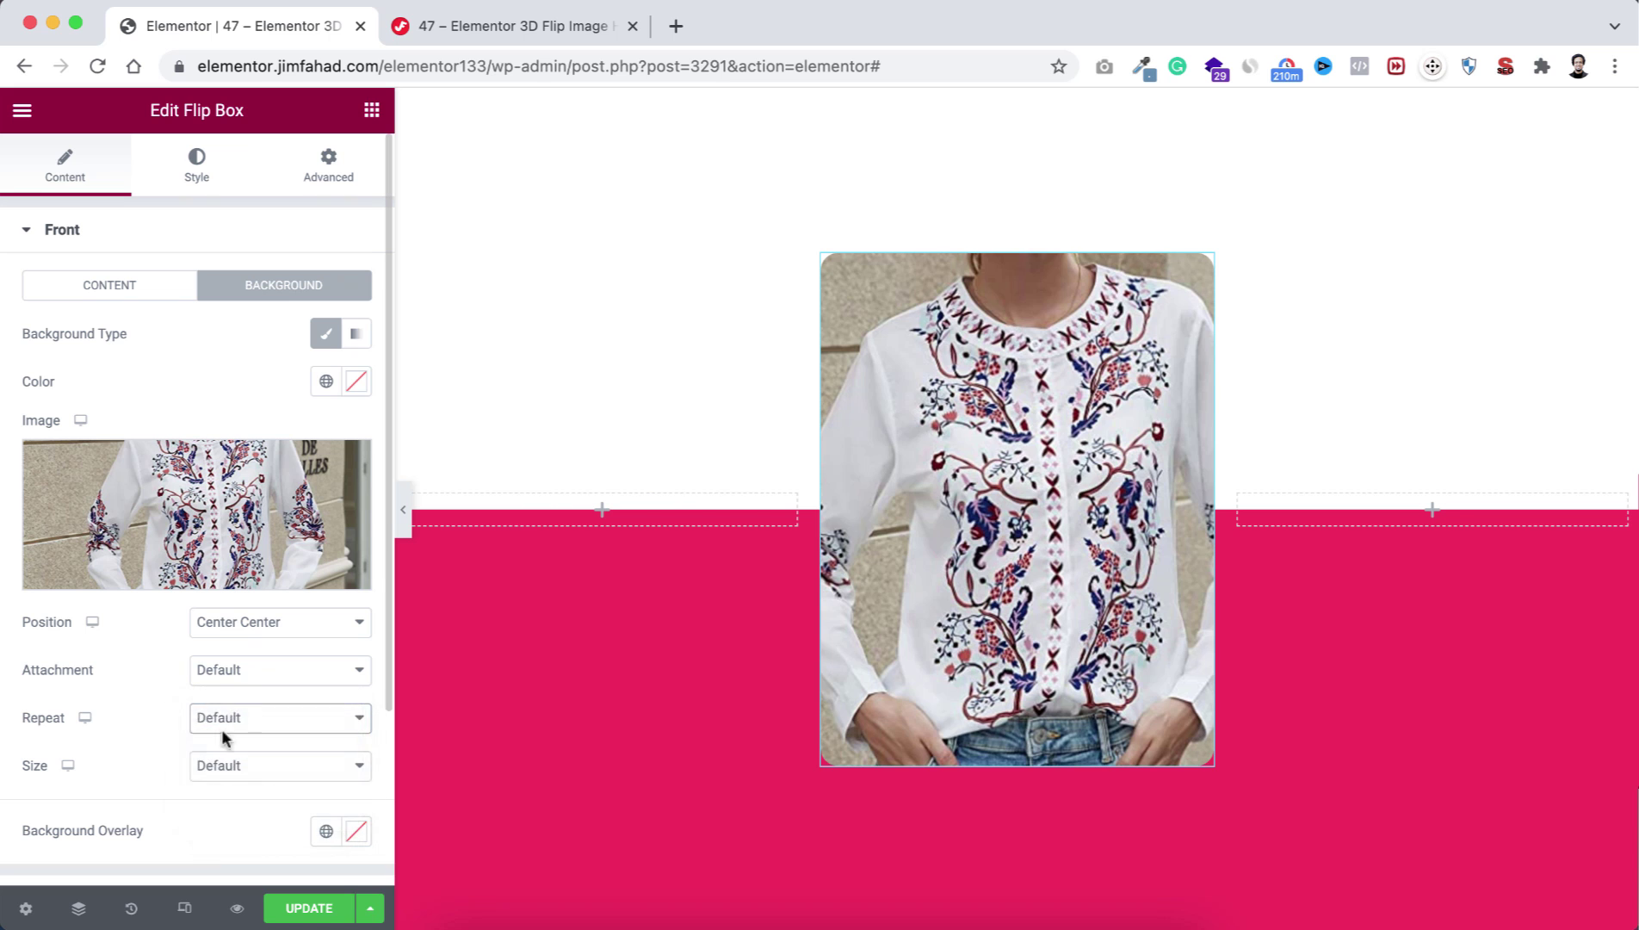
left_click(199, 775)
left_click(241, 816)
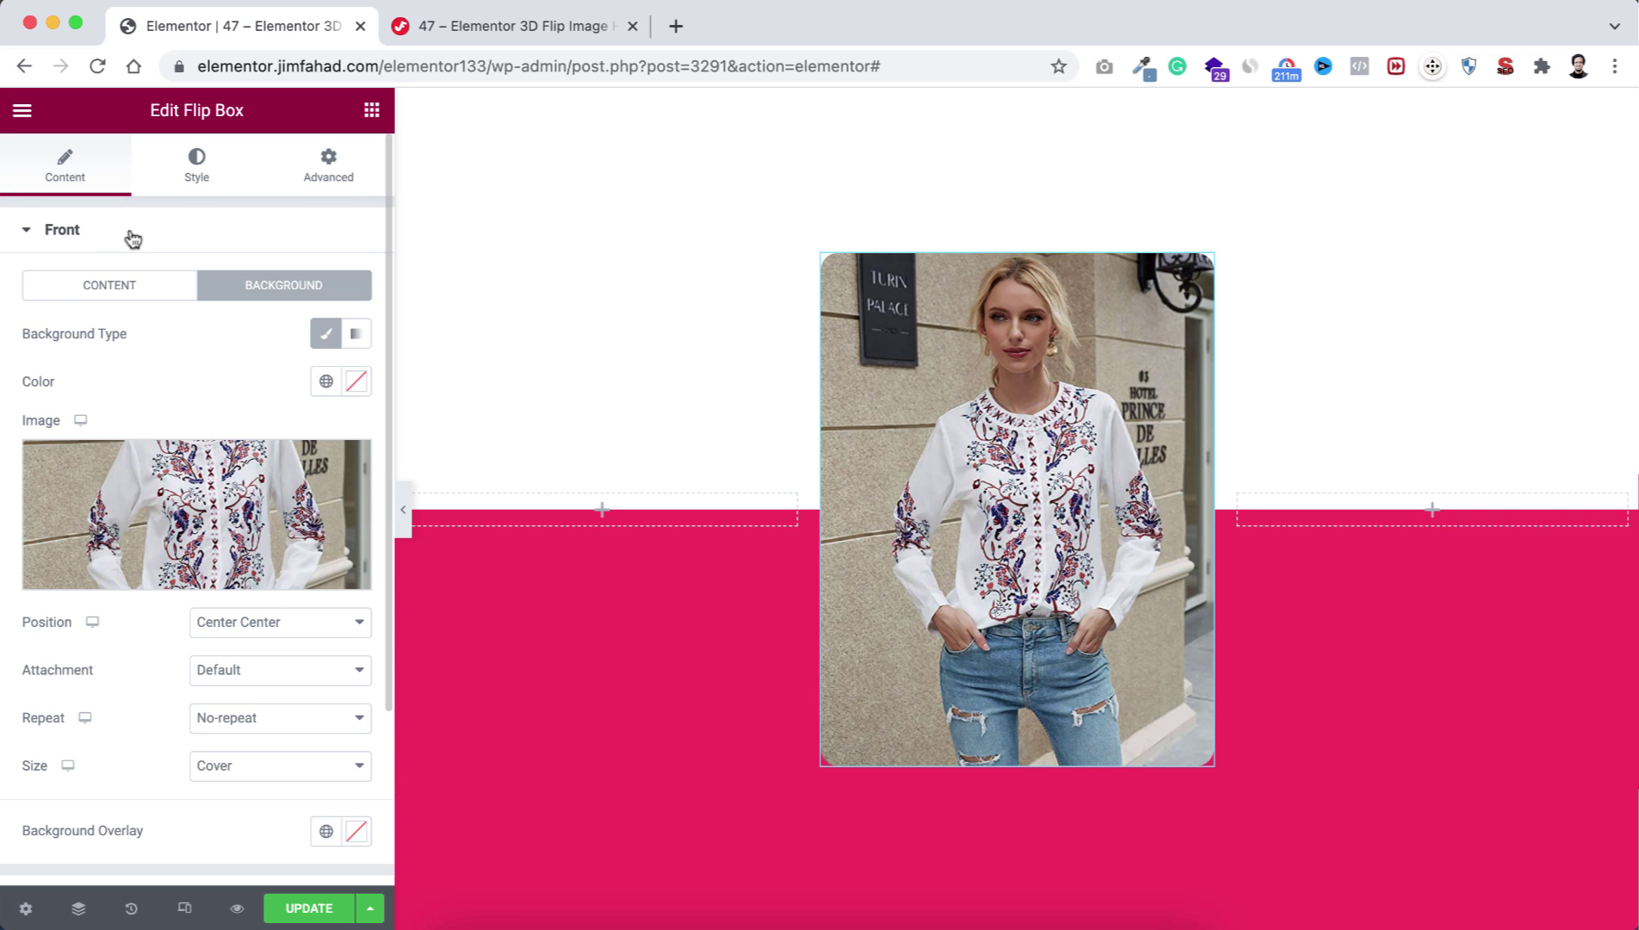
left_click(128, 236)
Give the back a Classic background using the Back-Image-Flip-3 photo
left_click(99, 293)
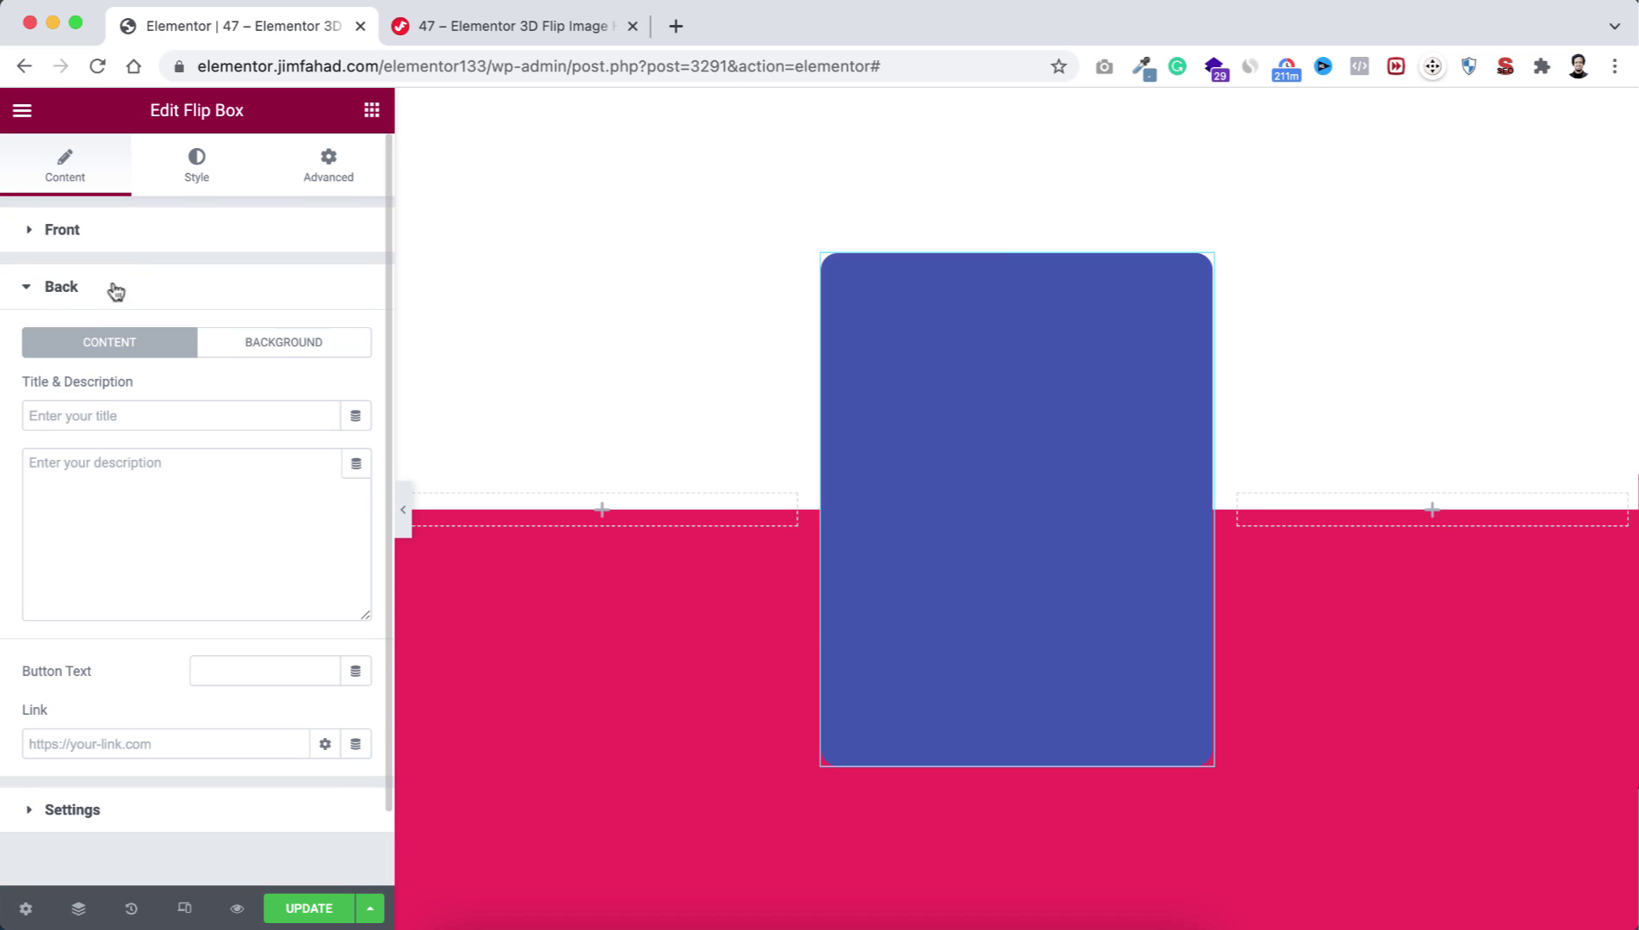
left_click(295, 350)
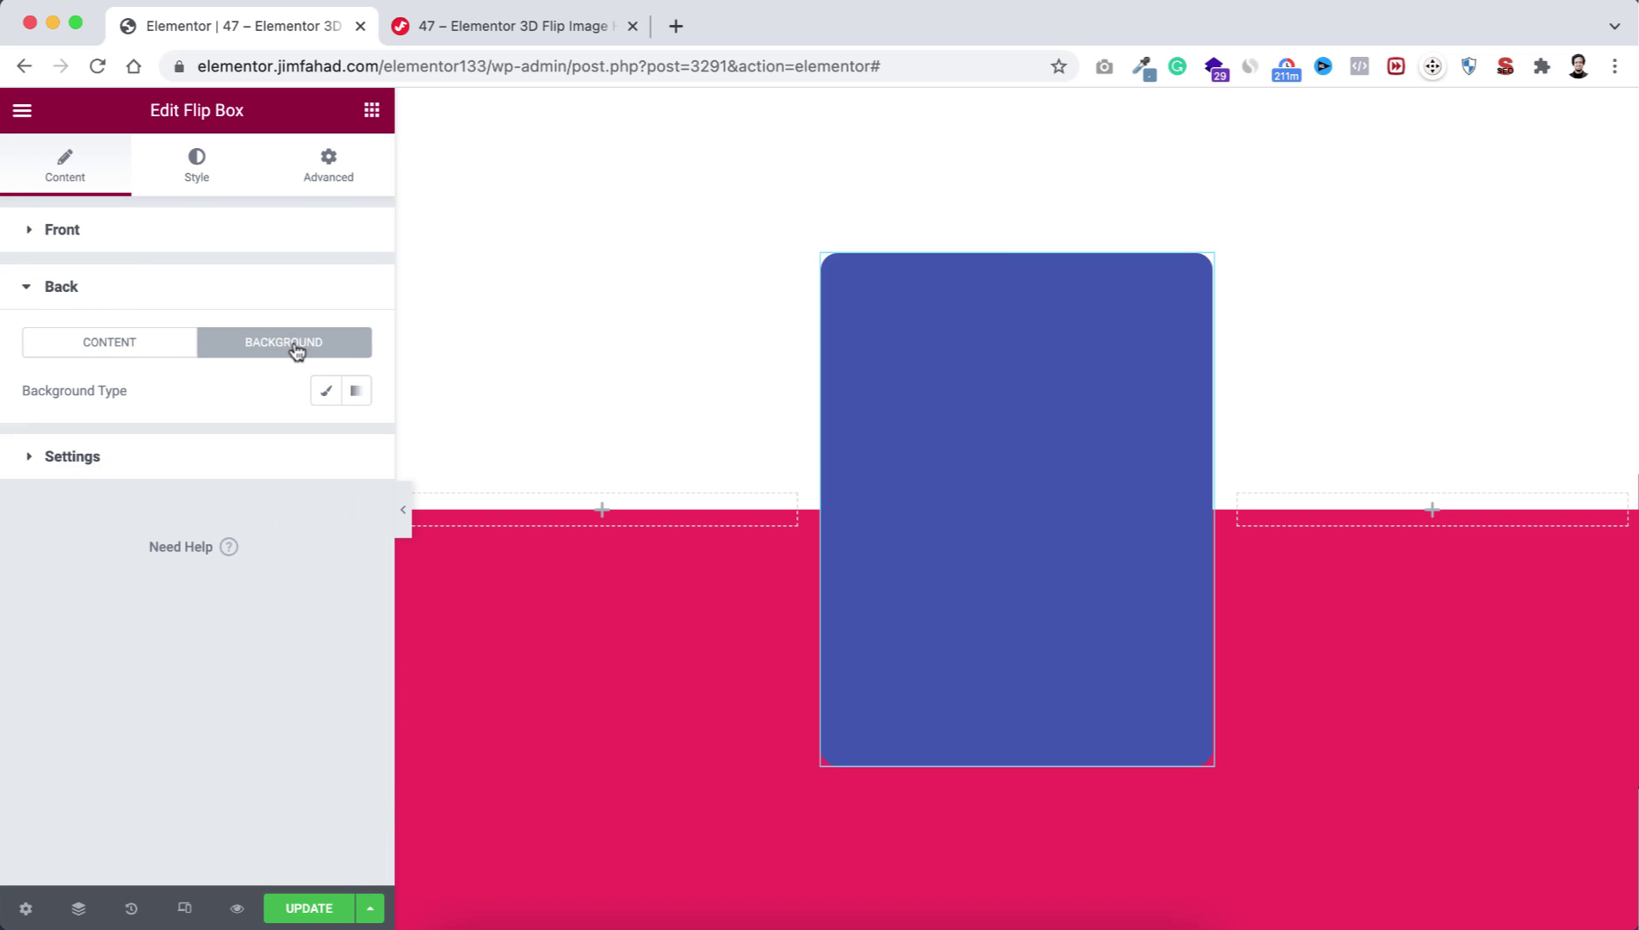
left_click(325, 390)
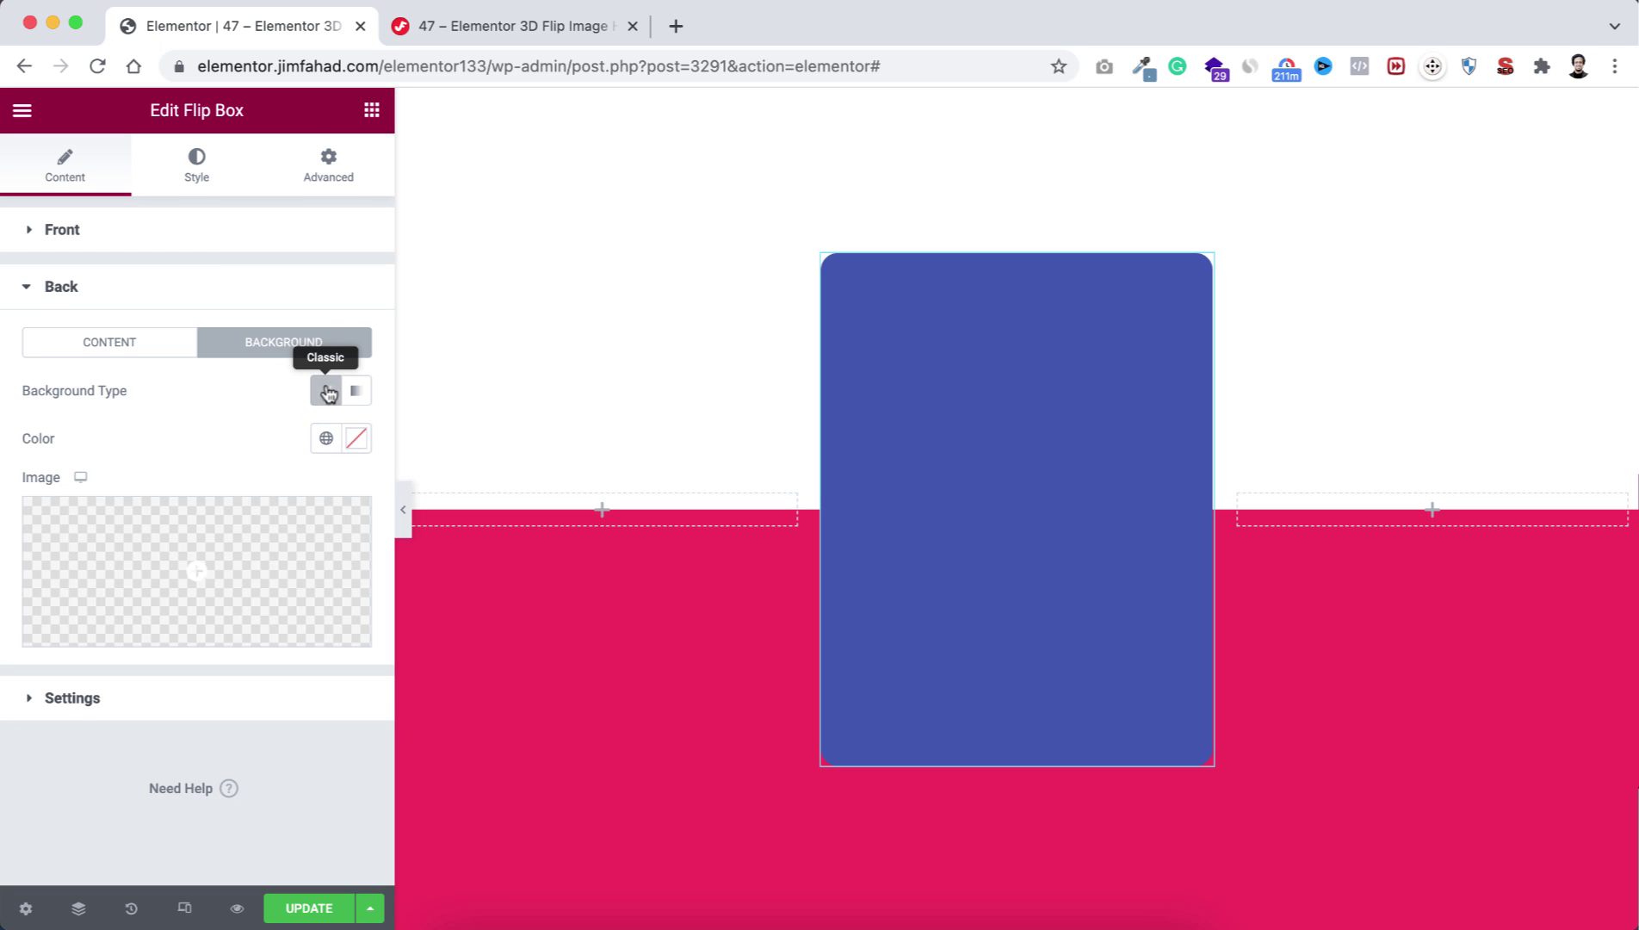
left_click(168, 553)
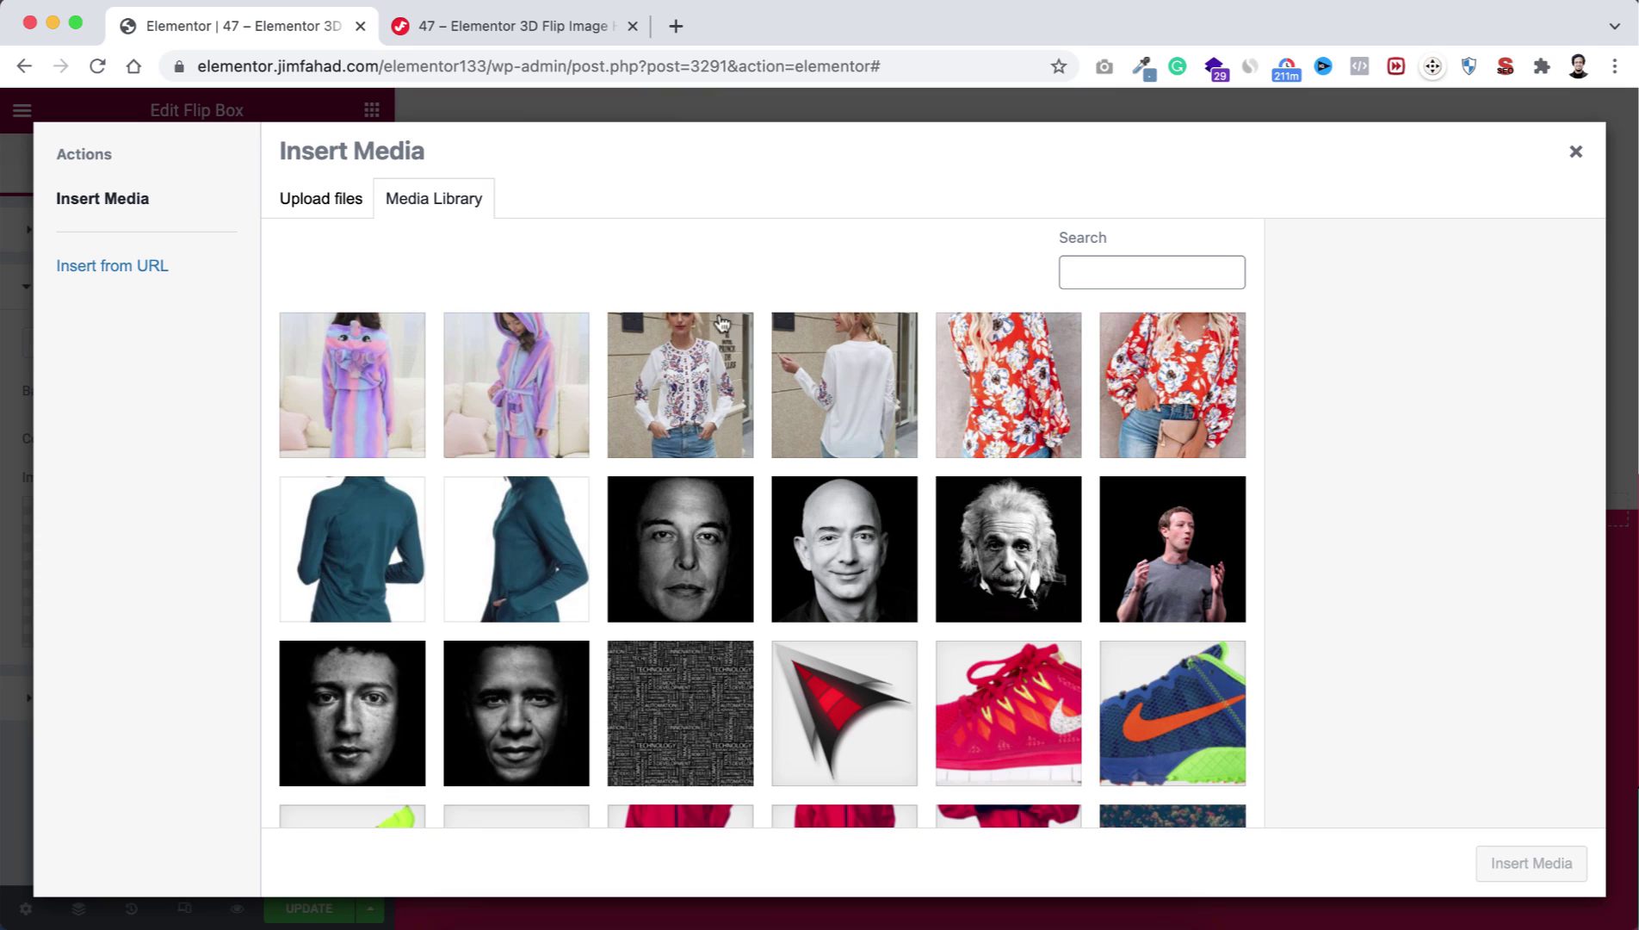
left_click(857, 399)
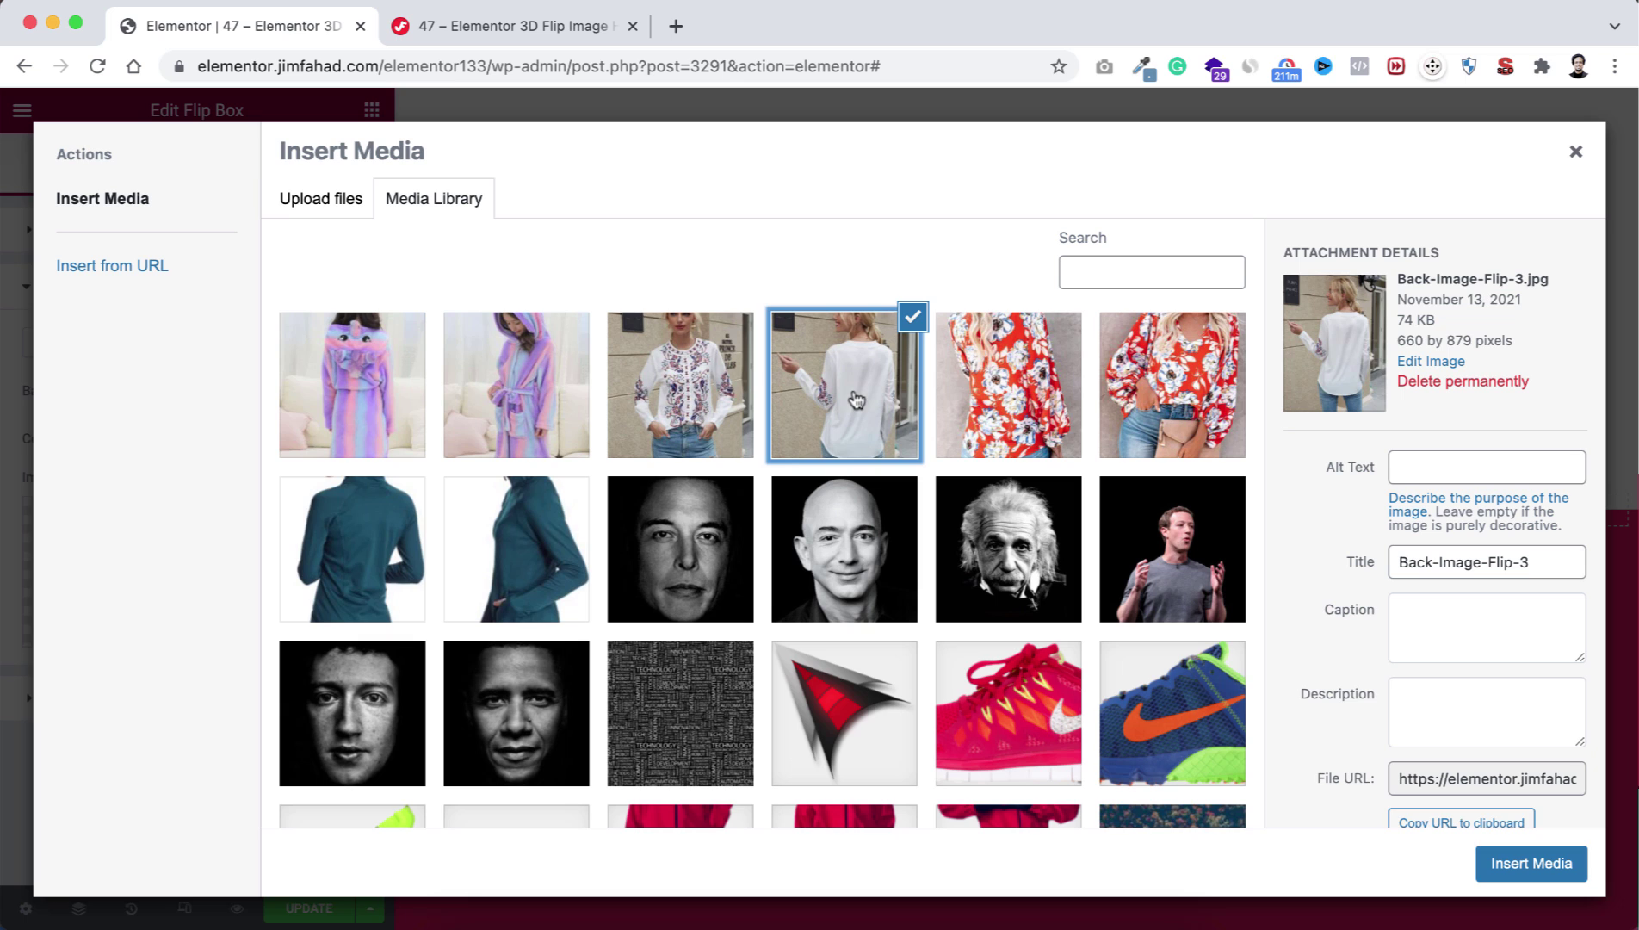
left_click(1532, 864)
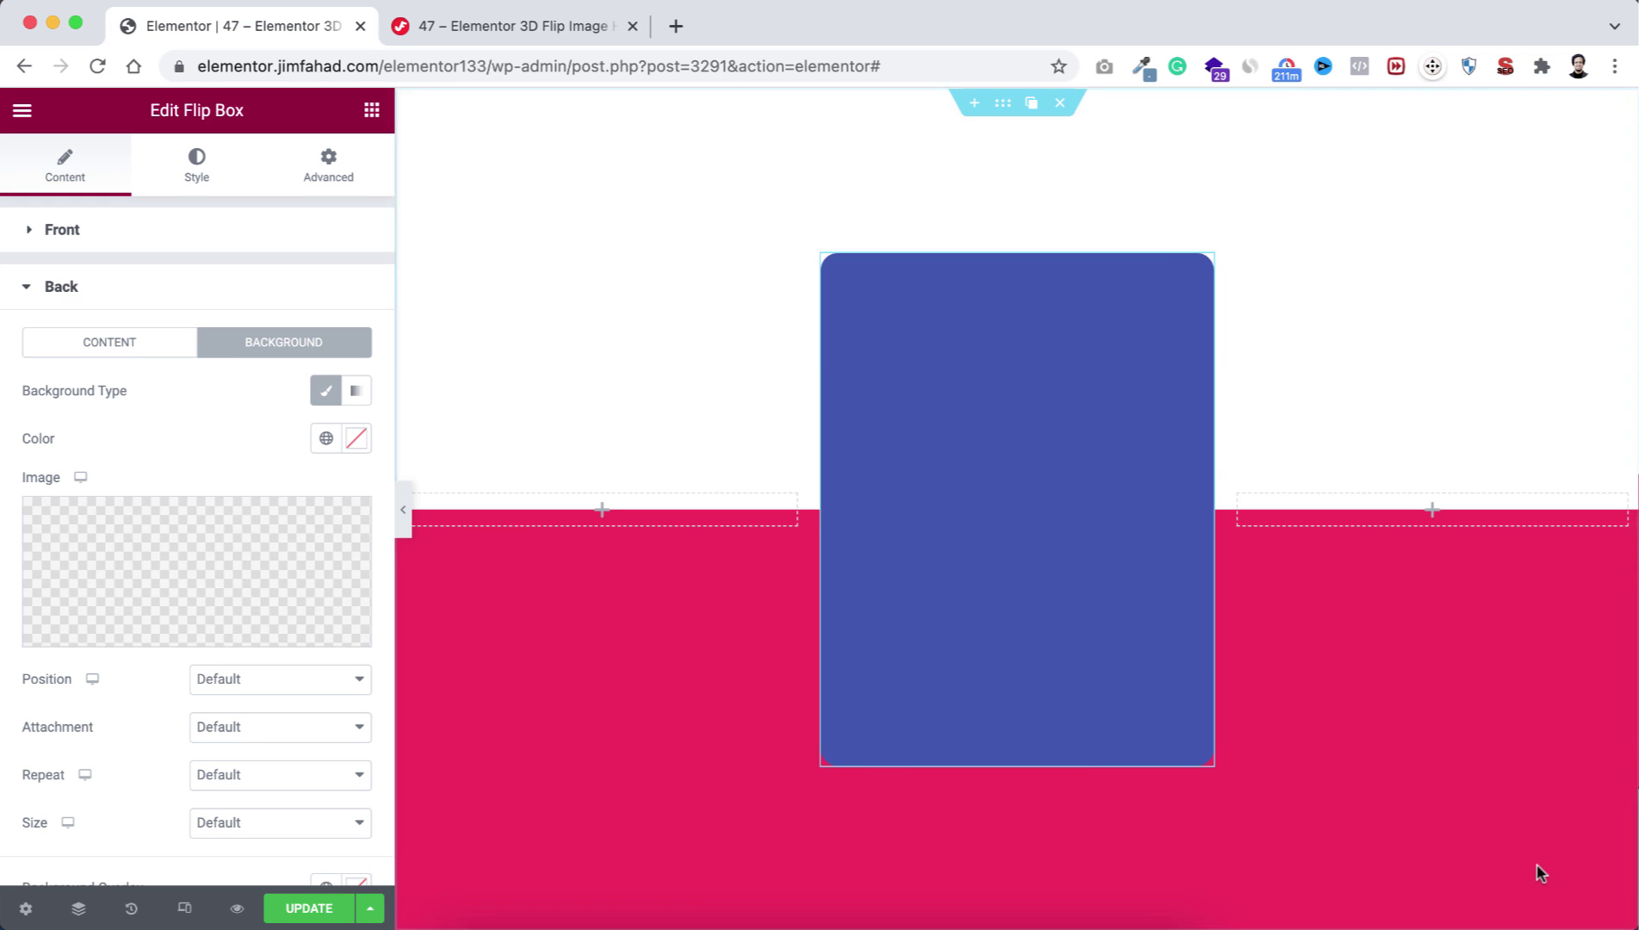
Set the back image to Center Center, No-repeat and Cover
left_click(245, 687)
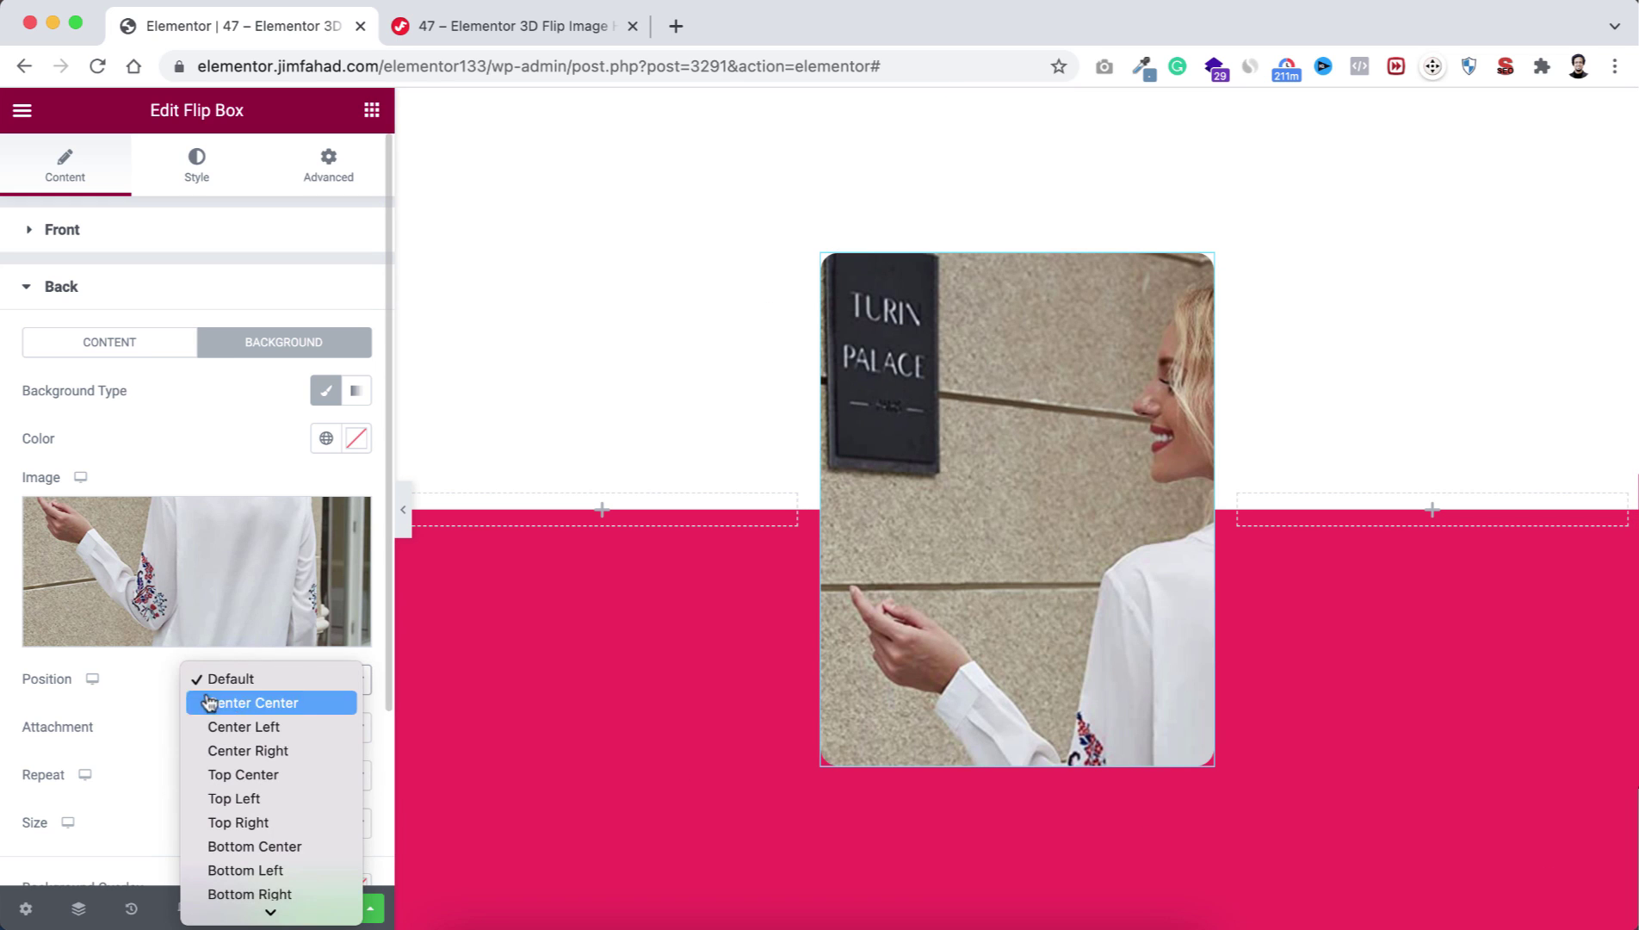
left_click(249, 705)
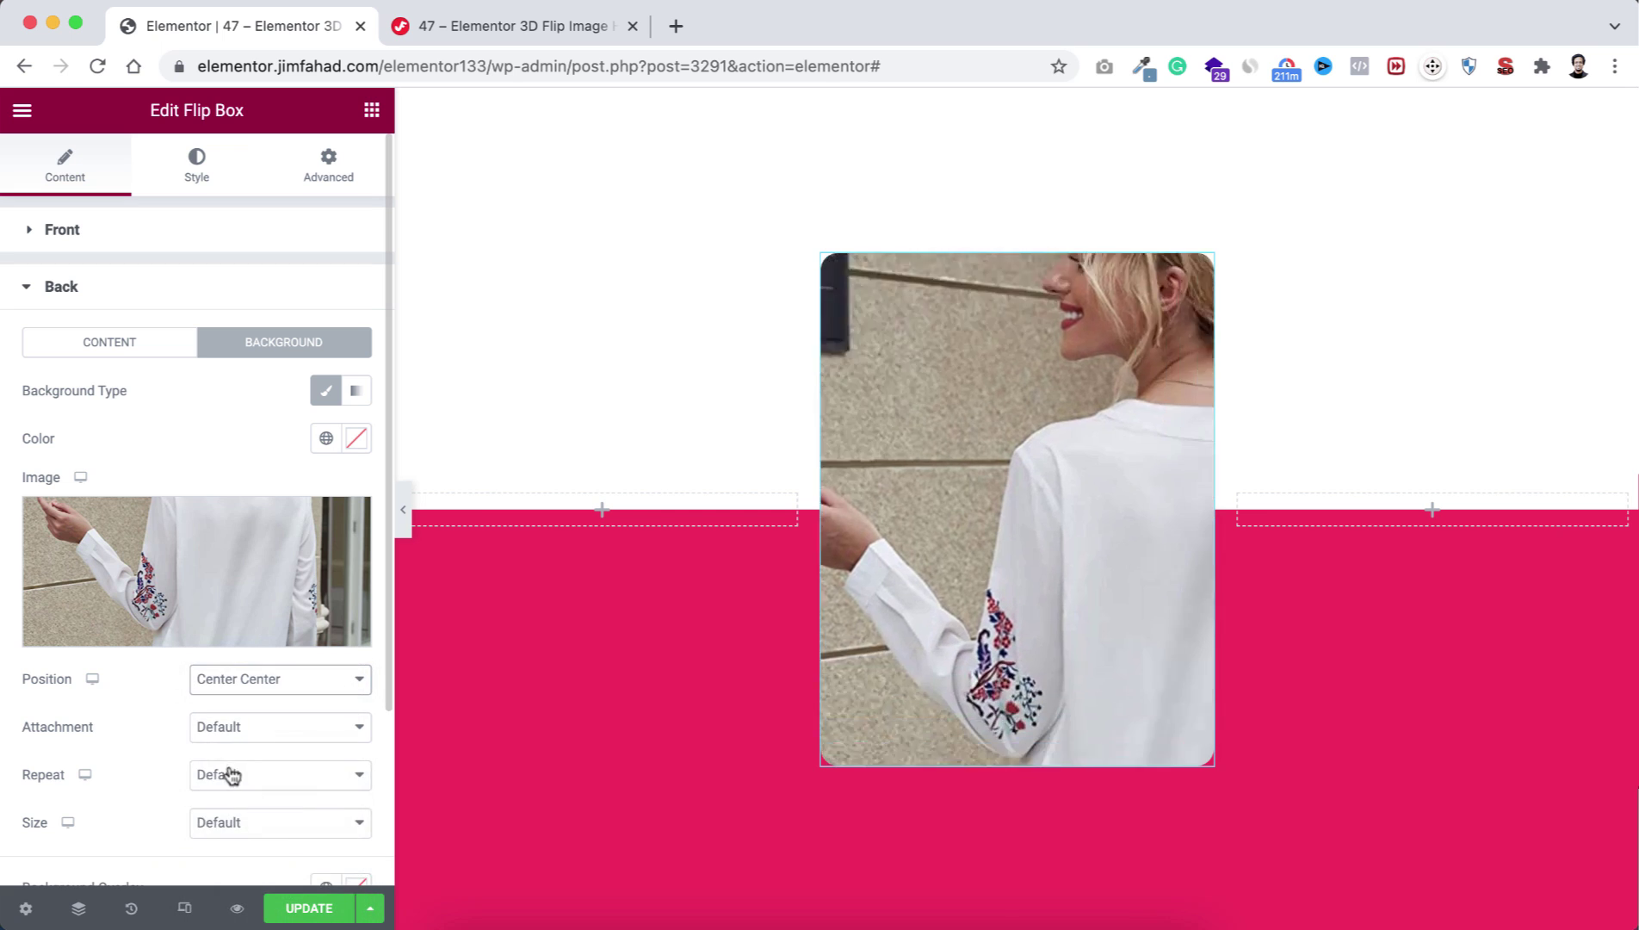
left_click(227, 775)
left_click(185, 805)
left_click(249, 825)
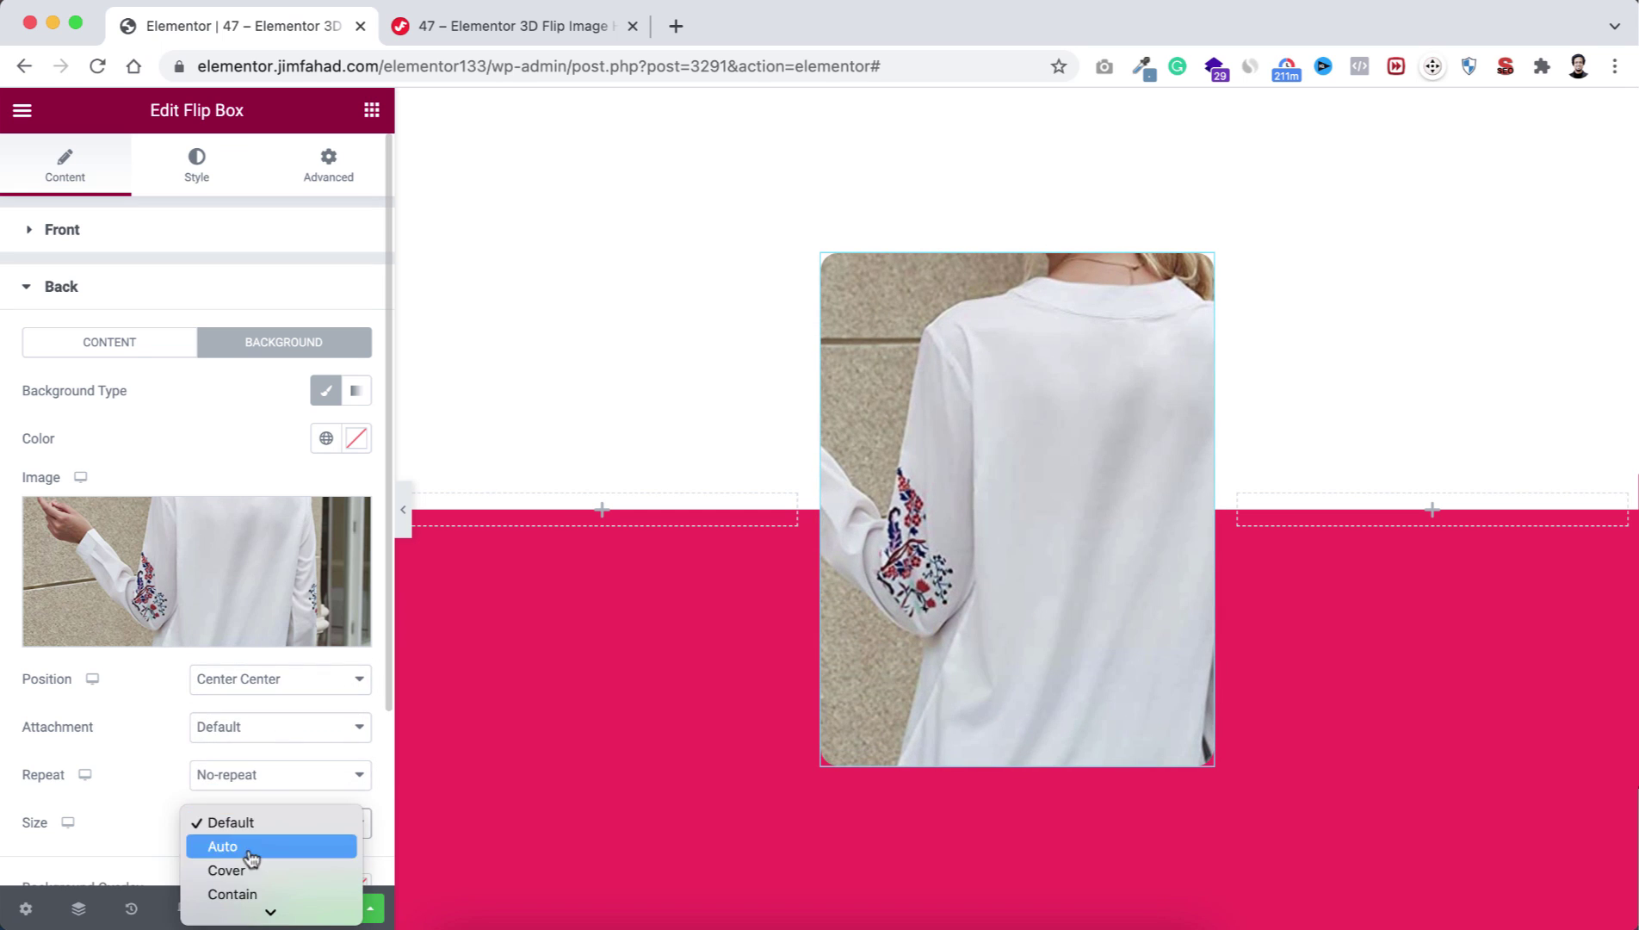
left_click(246, 869)
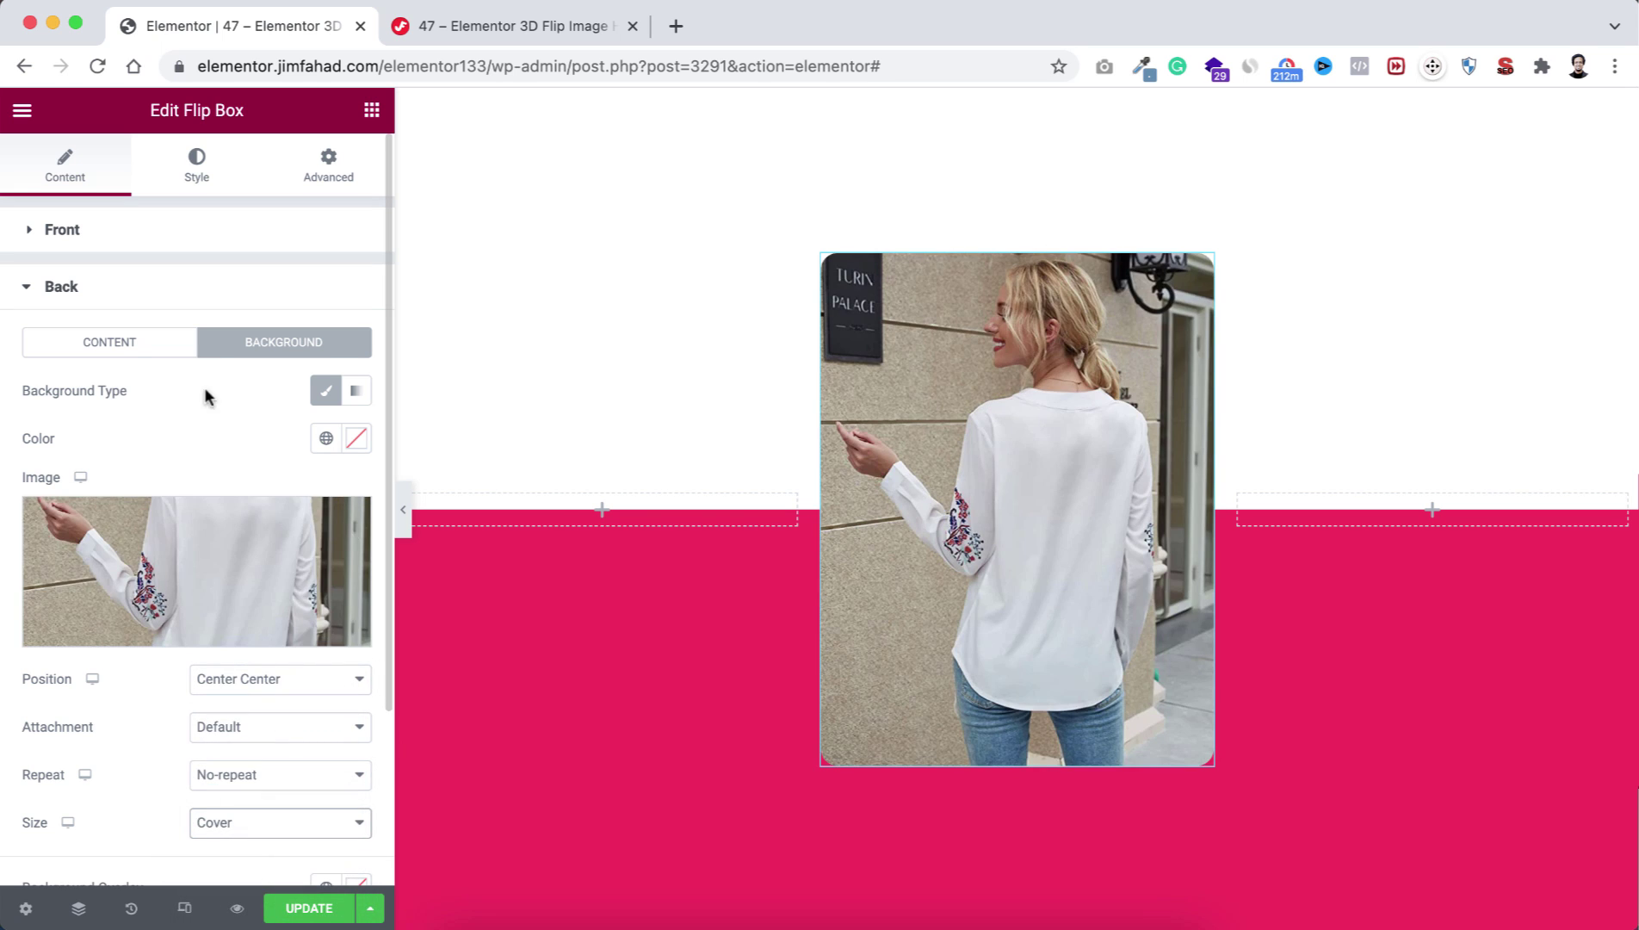
Unlink the padding, switch it to %, and set right and left to 5
left_click(330, 166)
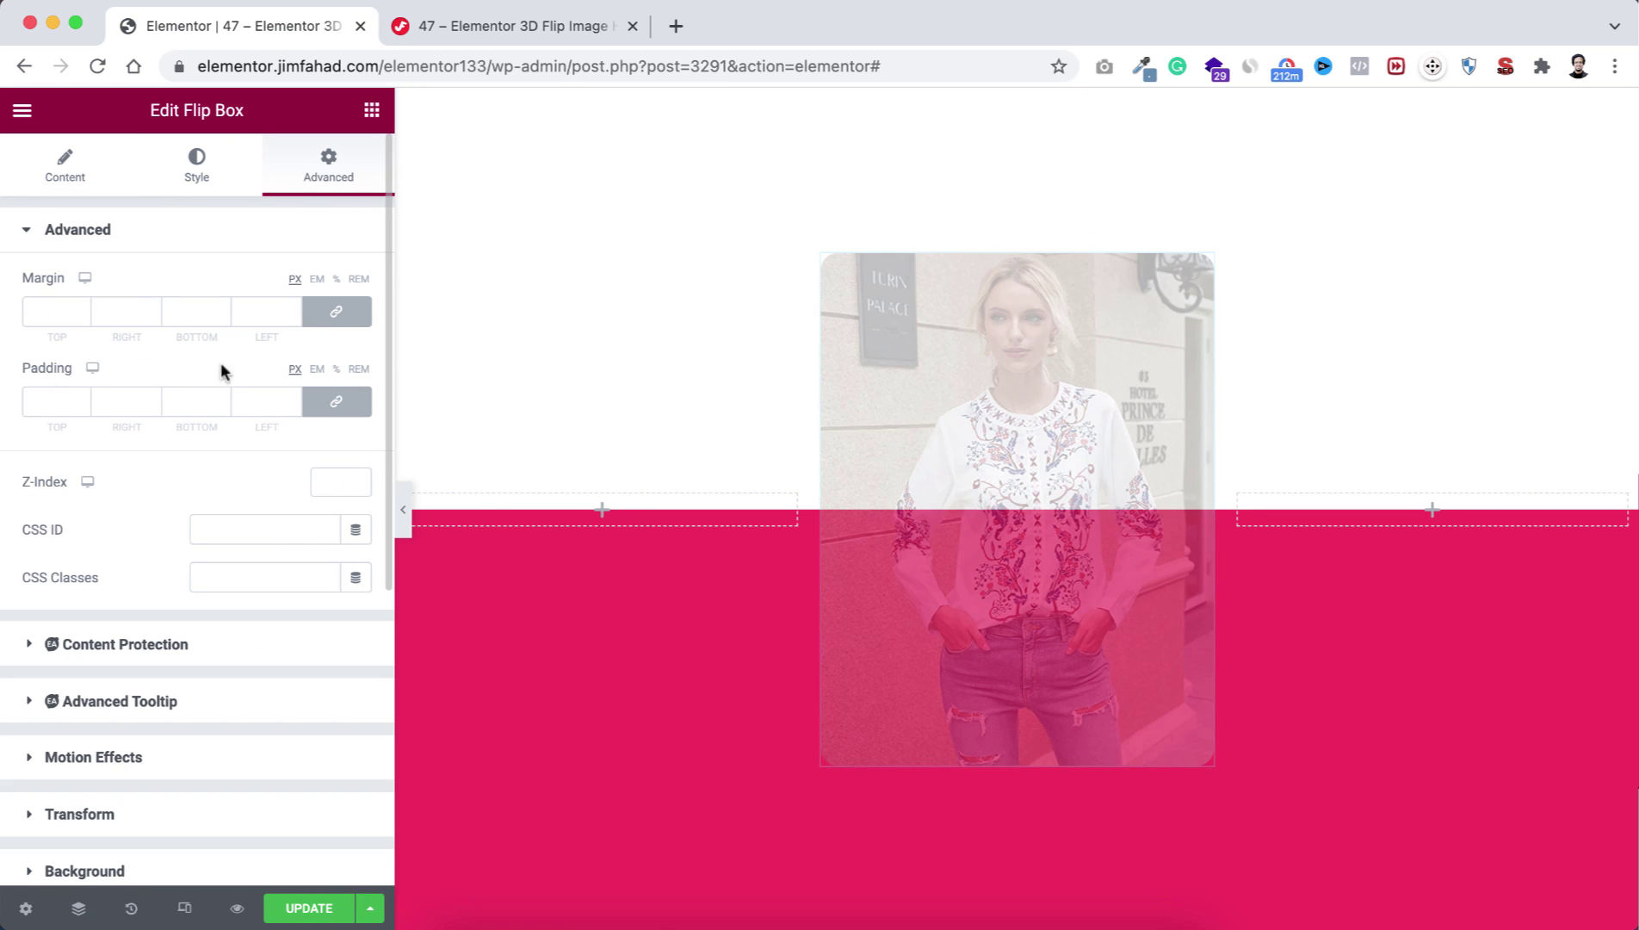
left_click(337, 402)
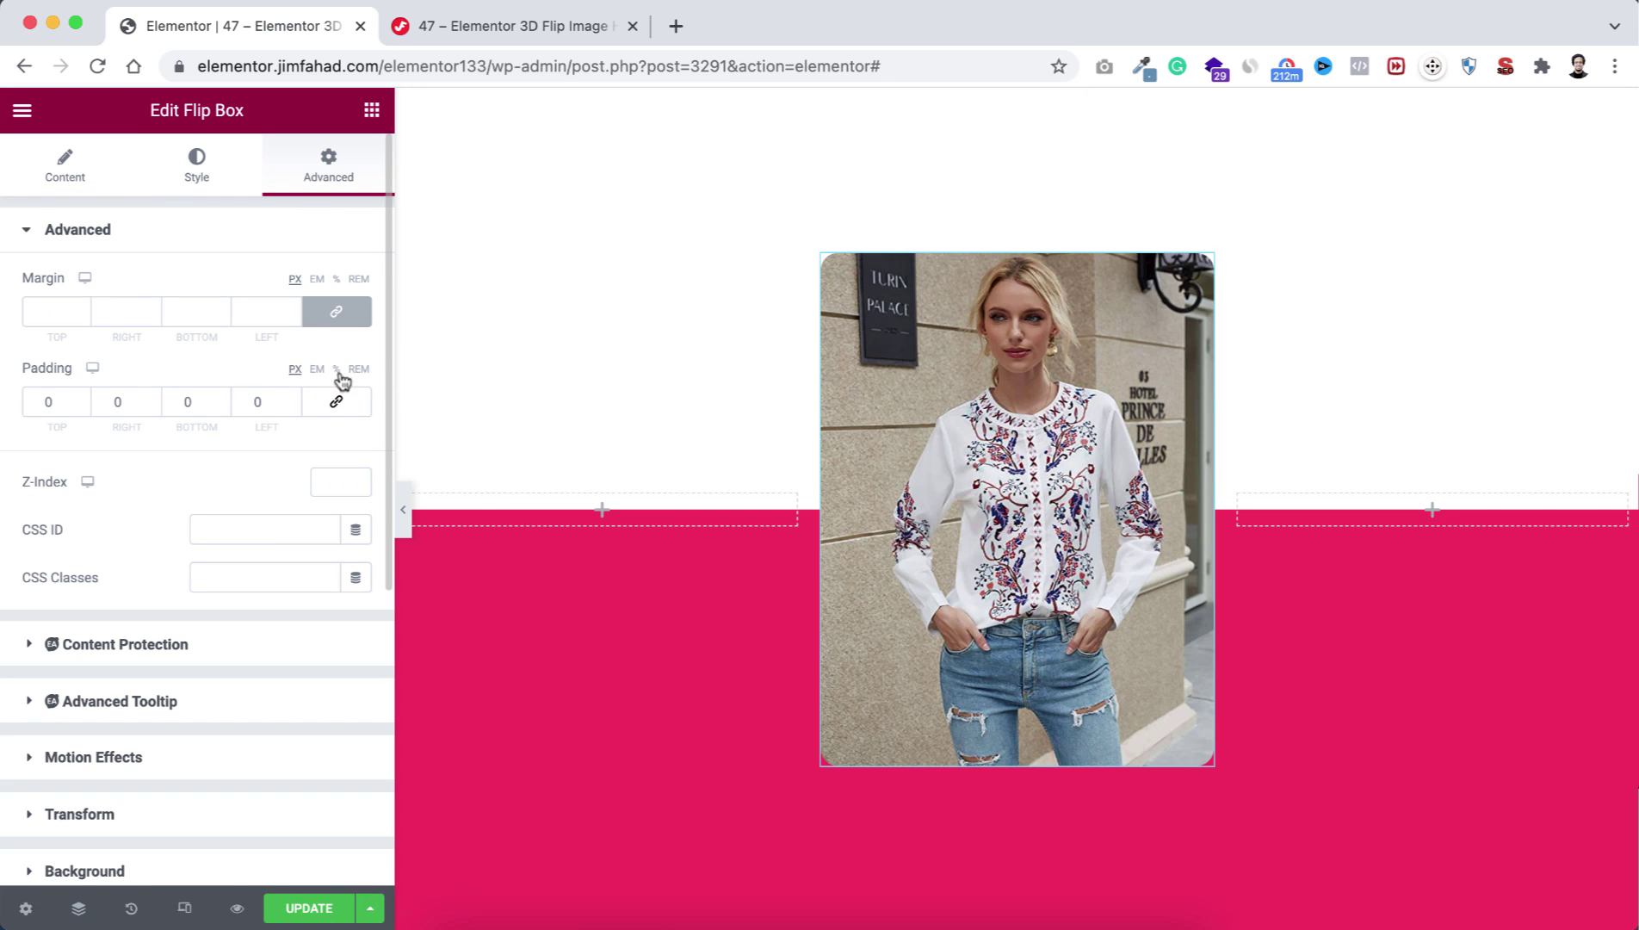
left_click(336, 370)
left_click(116, 402)
type("5")
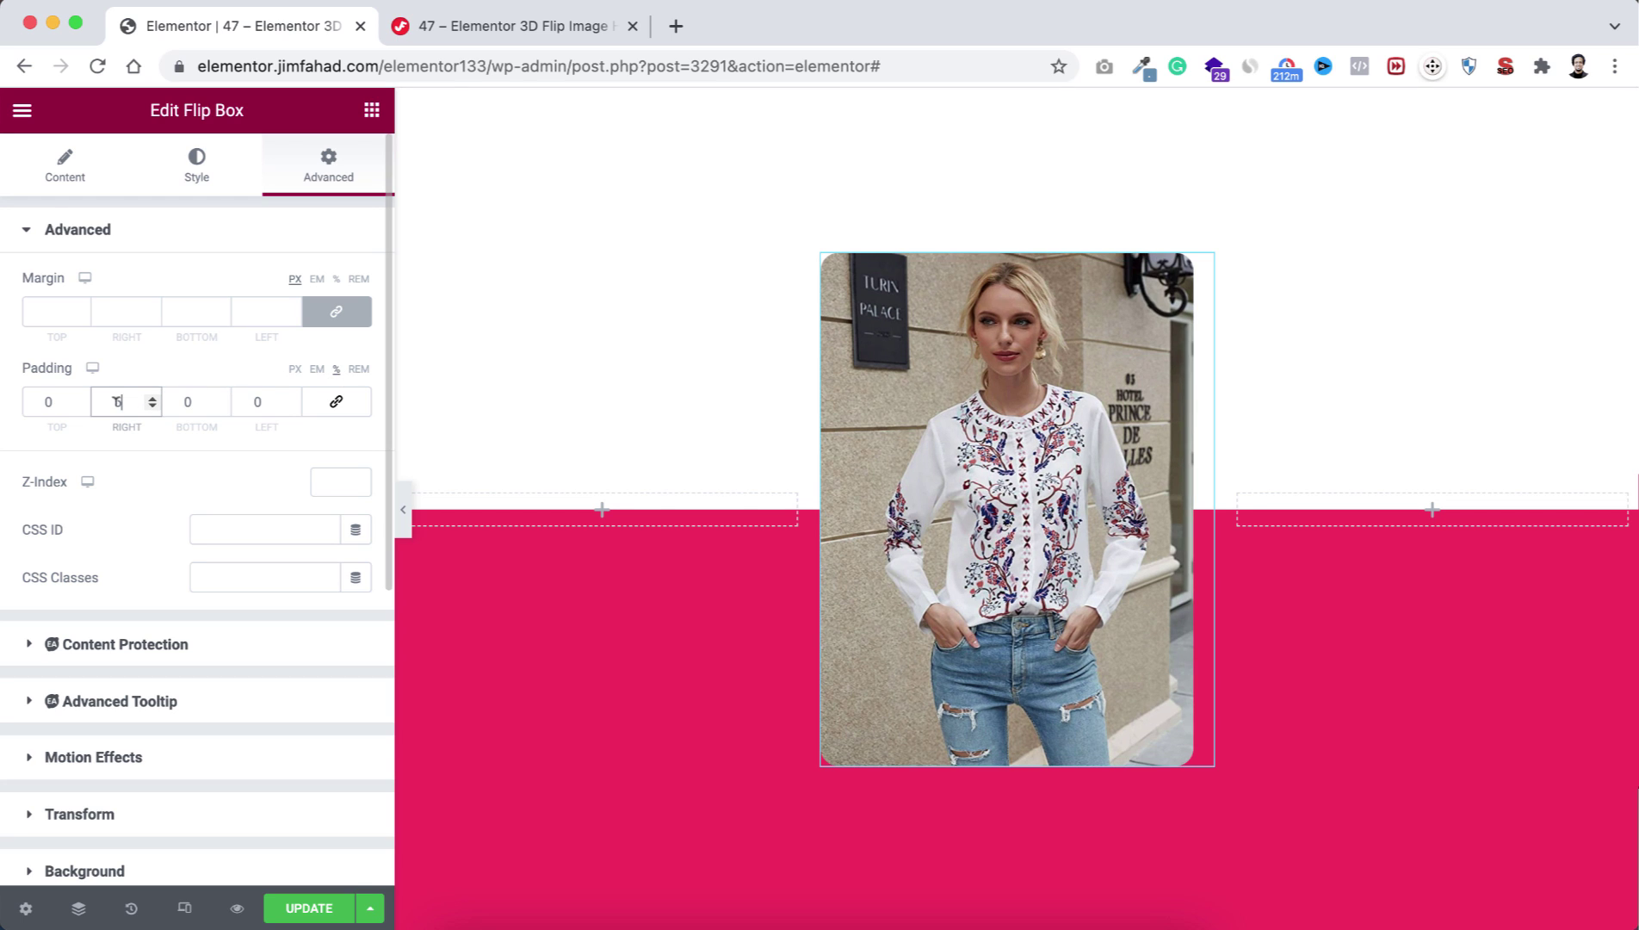
left_click(254, 401)
type("5")
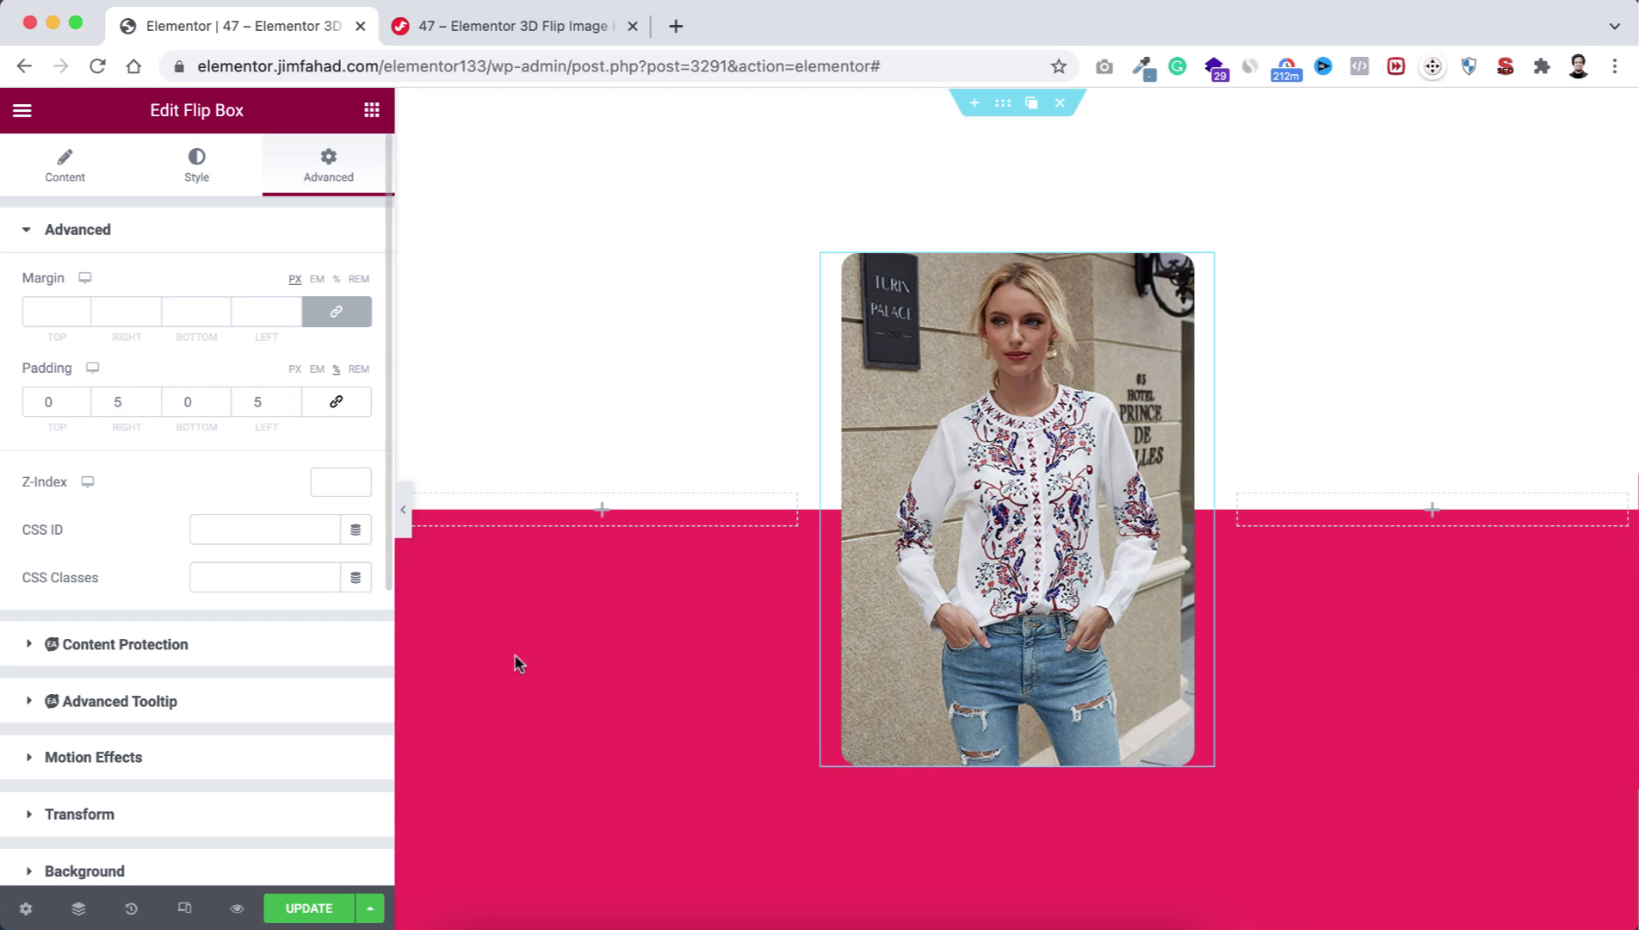
mouse_move(1053, 614)
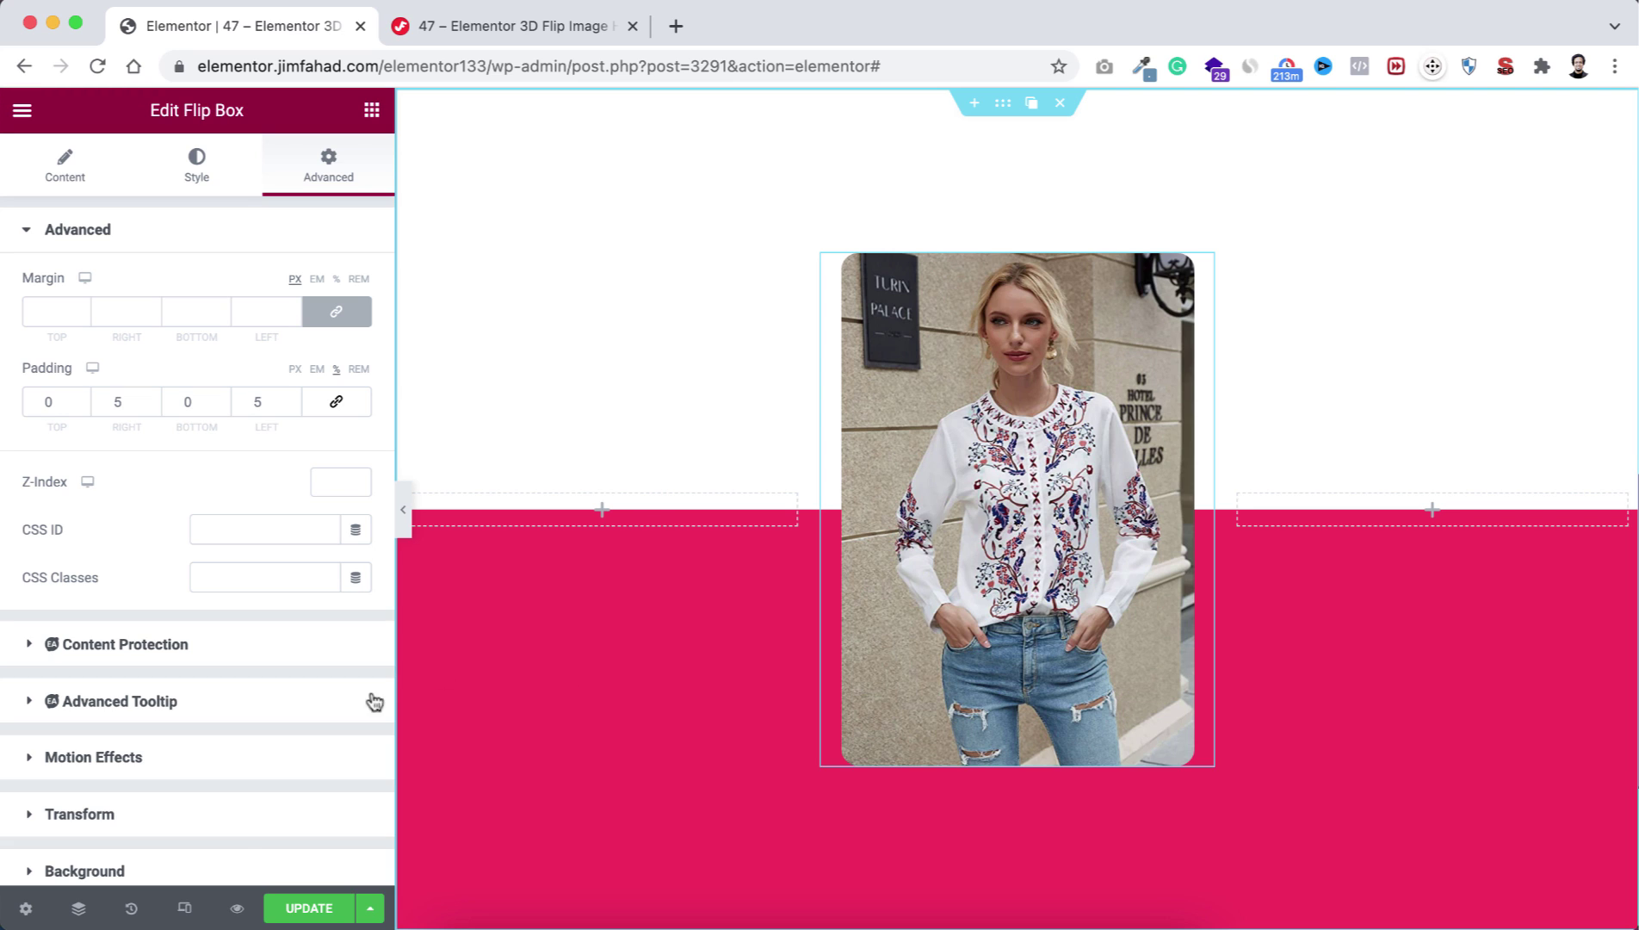
In tablet preview set the Flip Box Height to 320, then preview mobile width
left_click(184, 908)
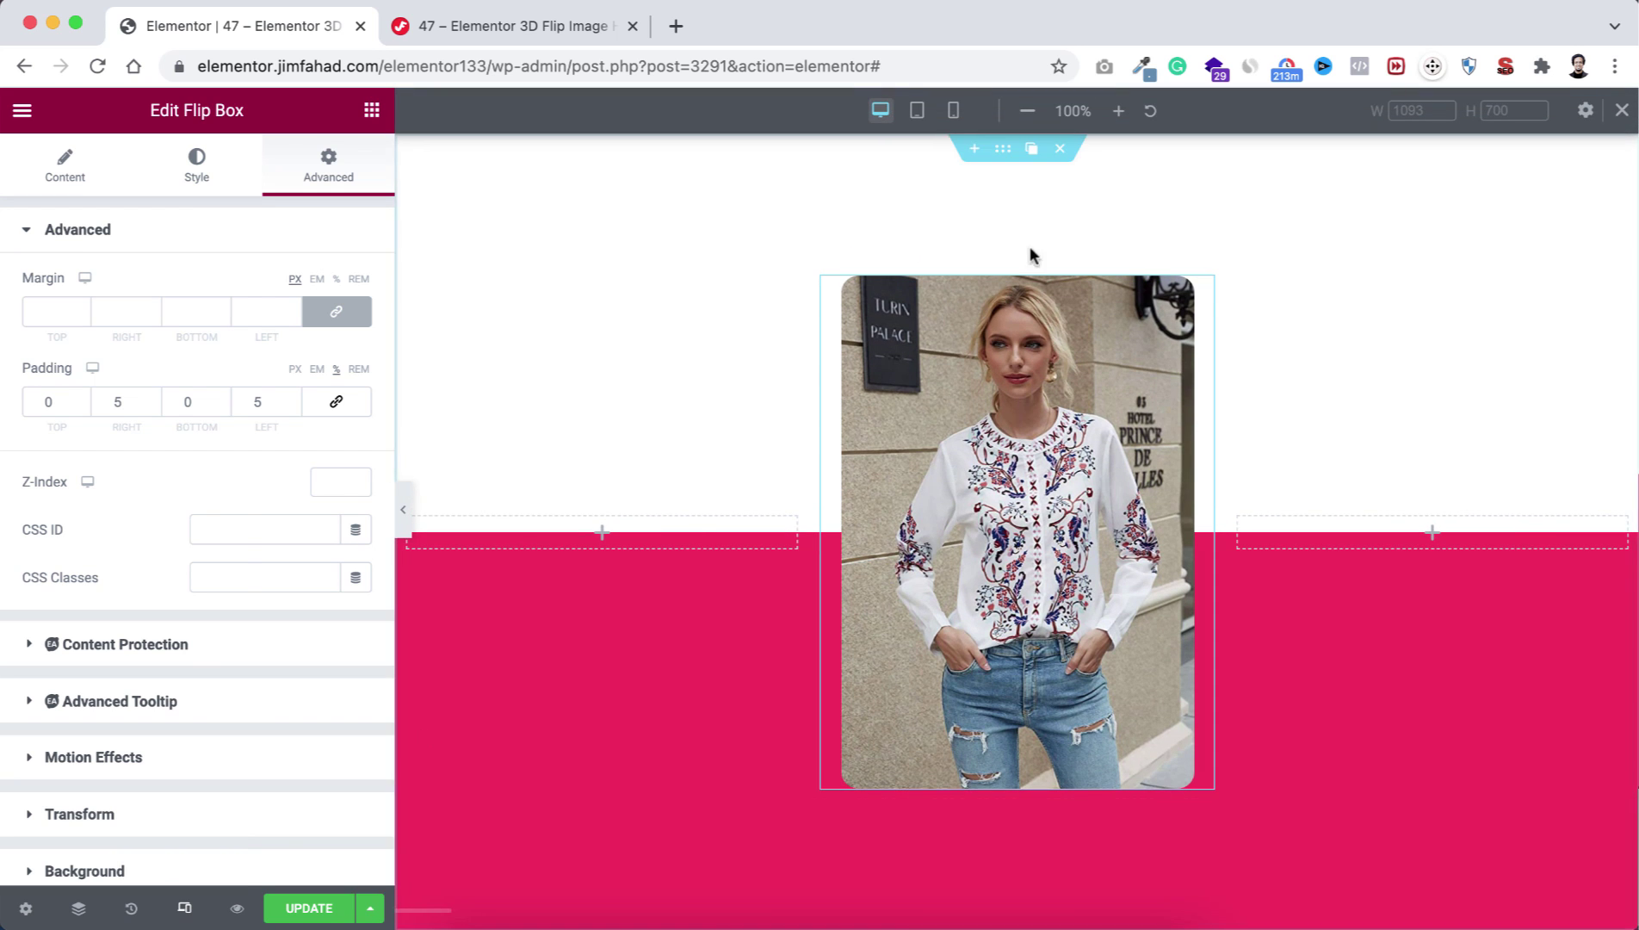
left_click(918, 117)
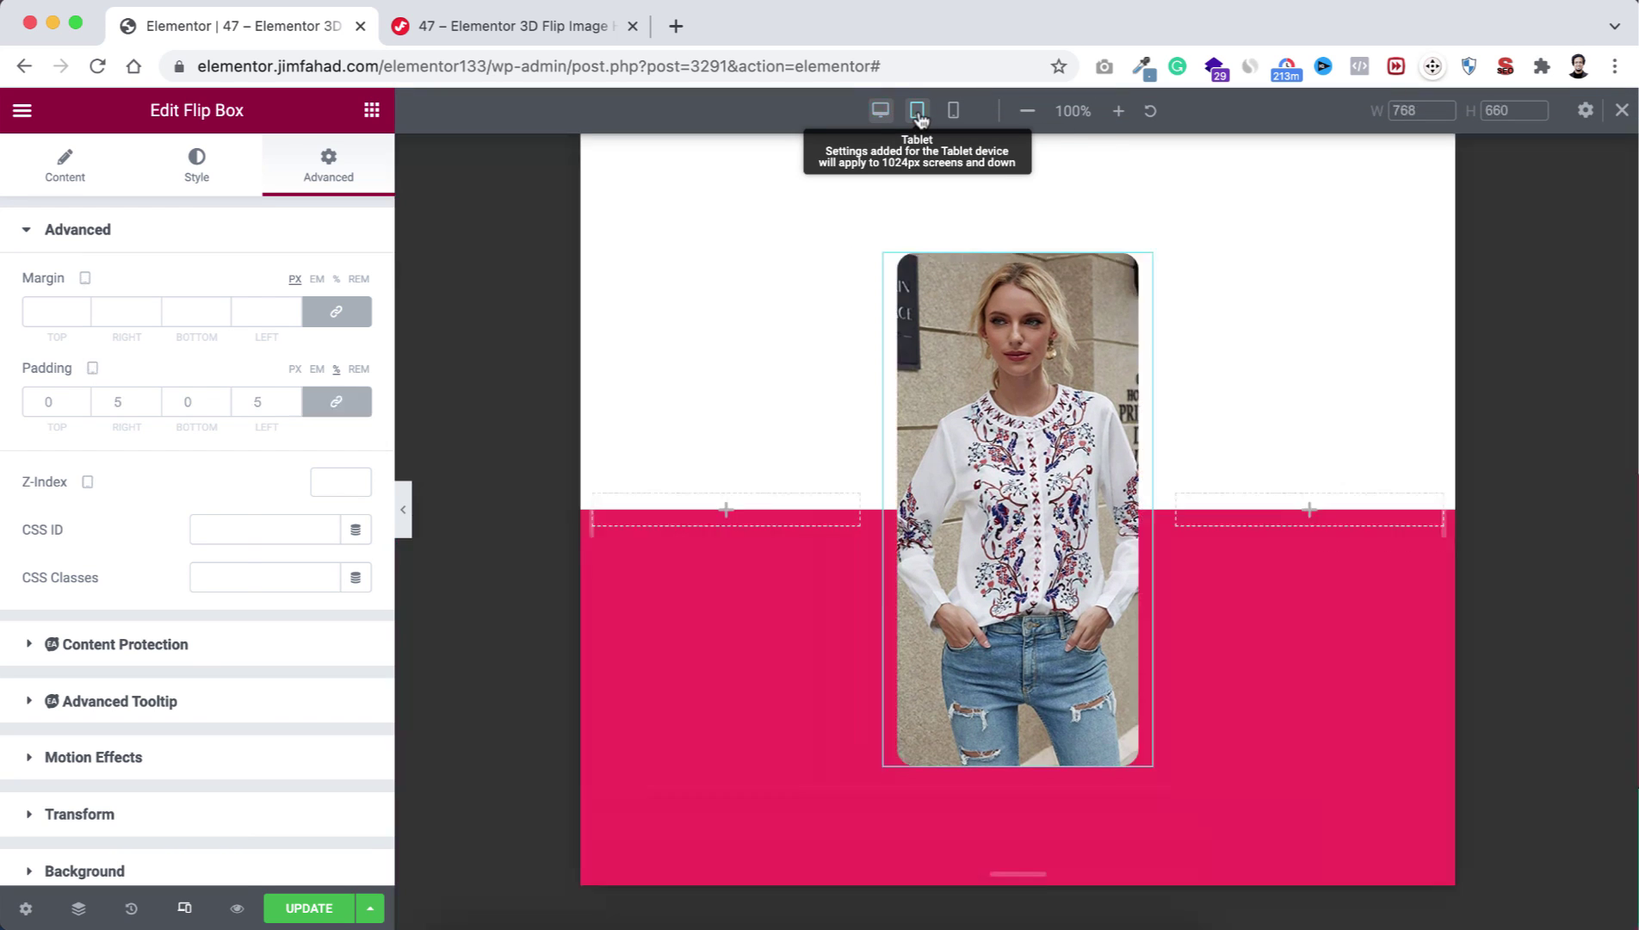
mouse_move(1101, 446)
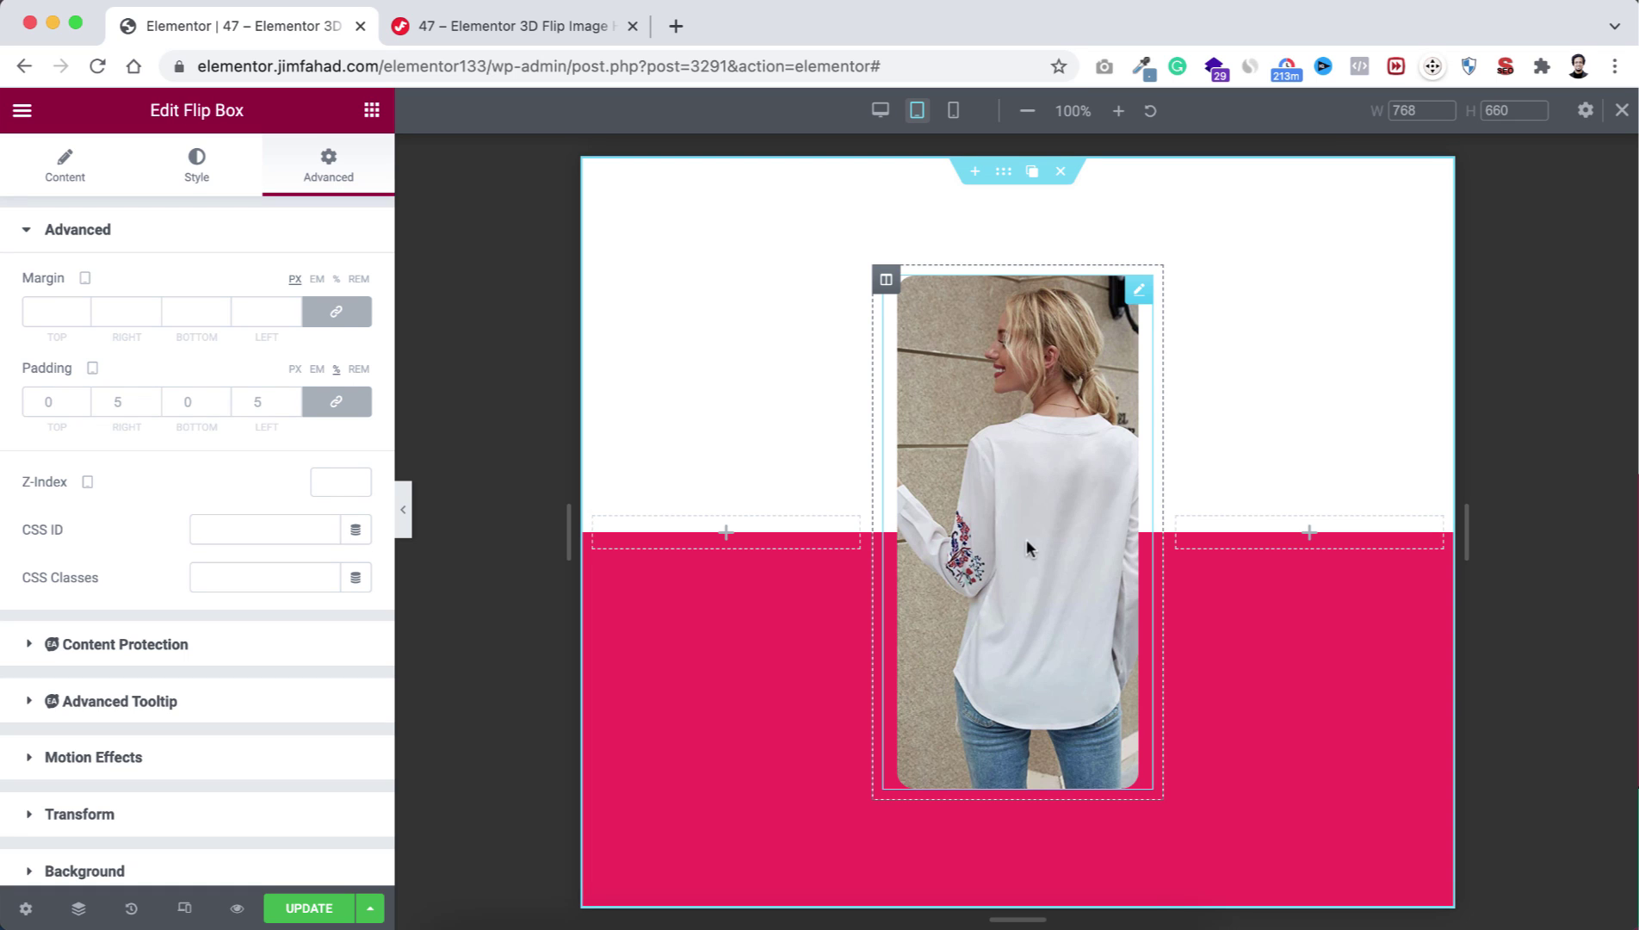
left_click(62, 170)
scroll(4, 579, "down", 3)
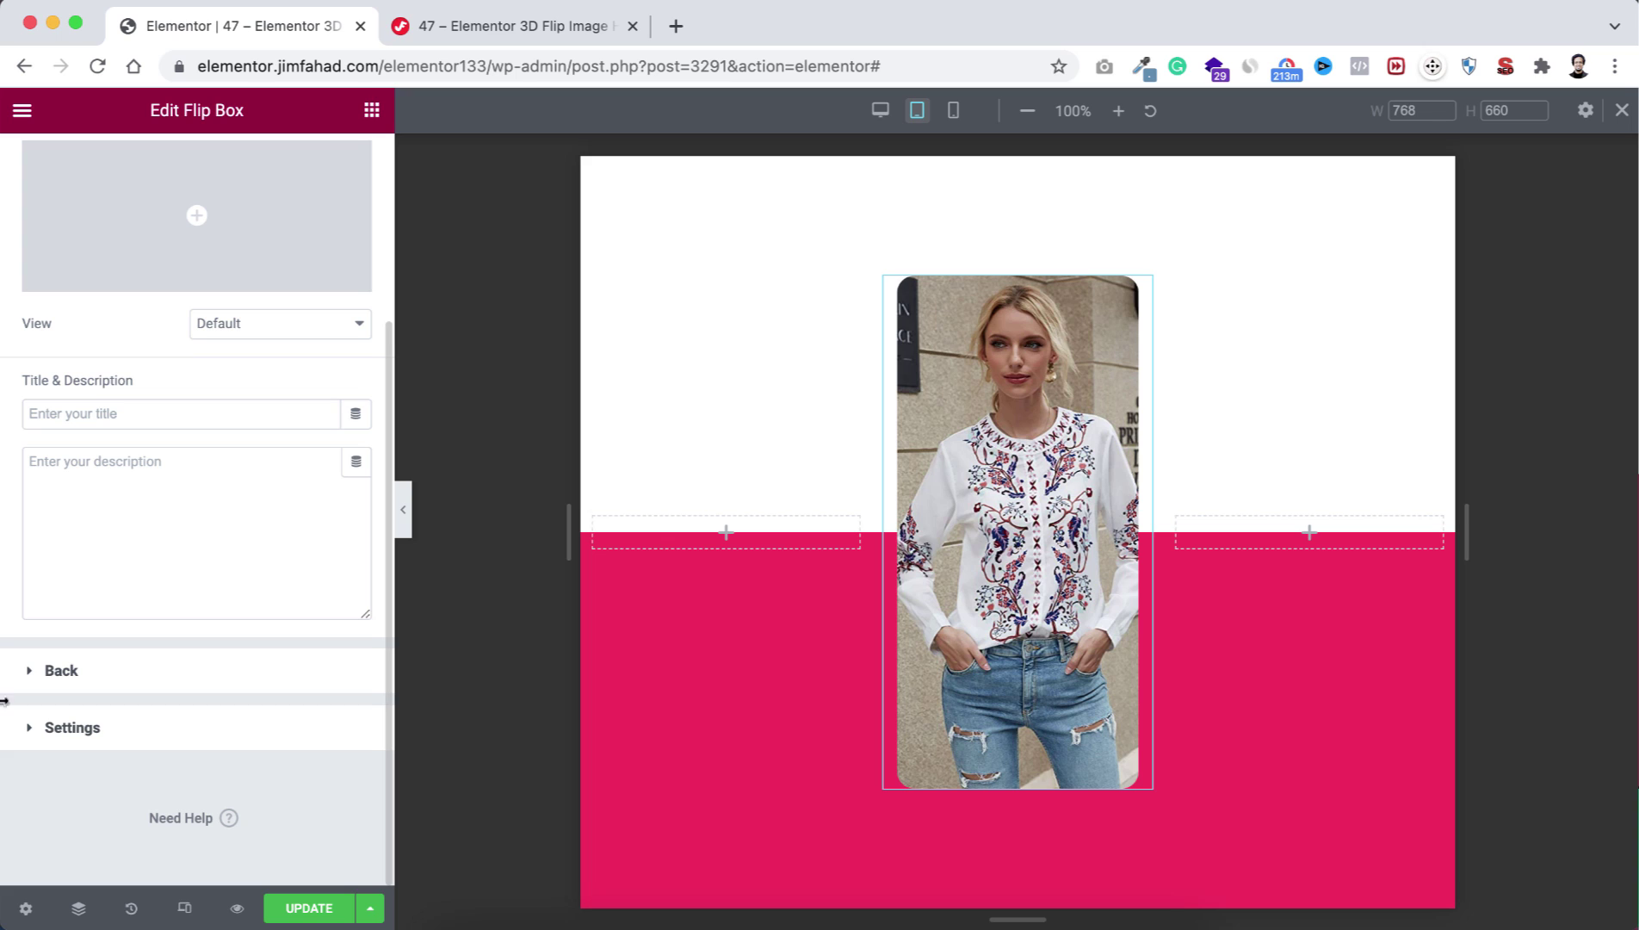
left_click(76, 731)
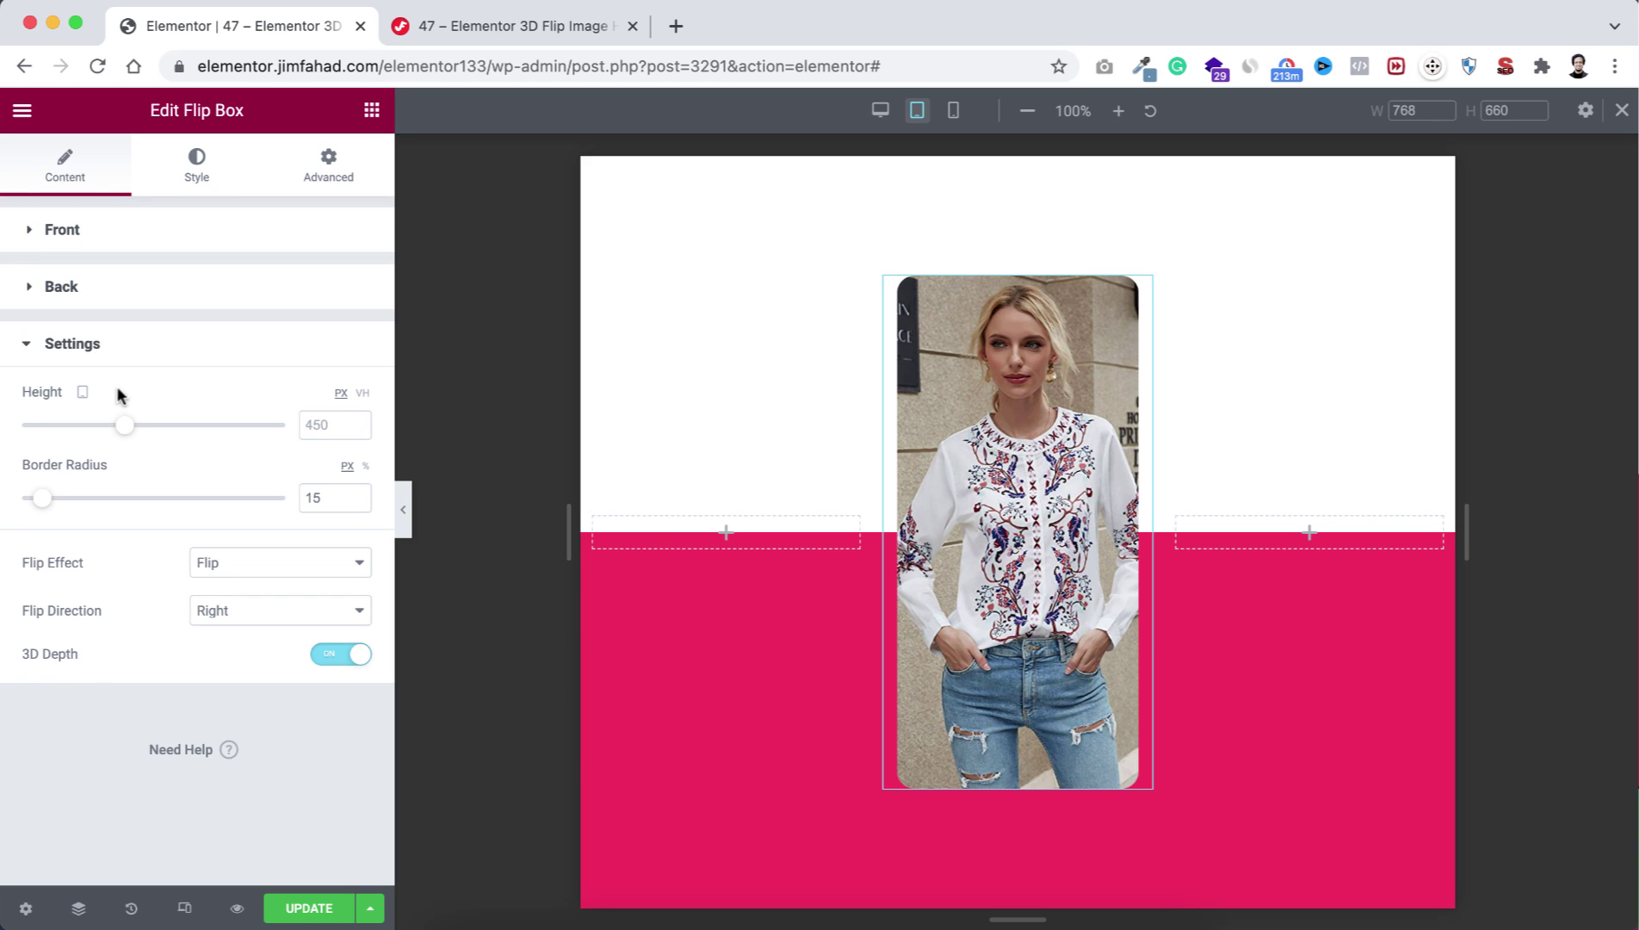
left_click(323, 424)
type("320")
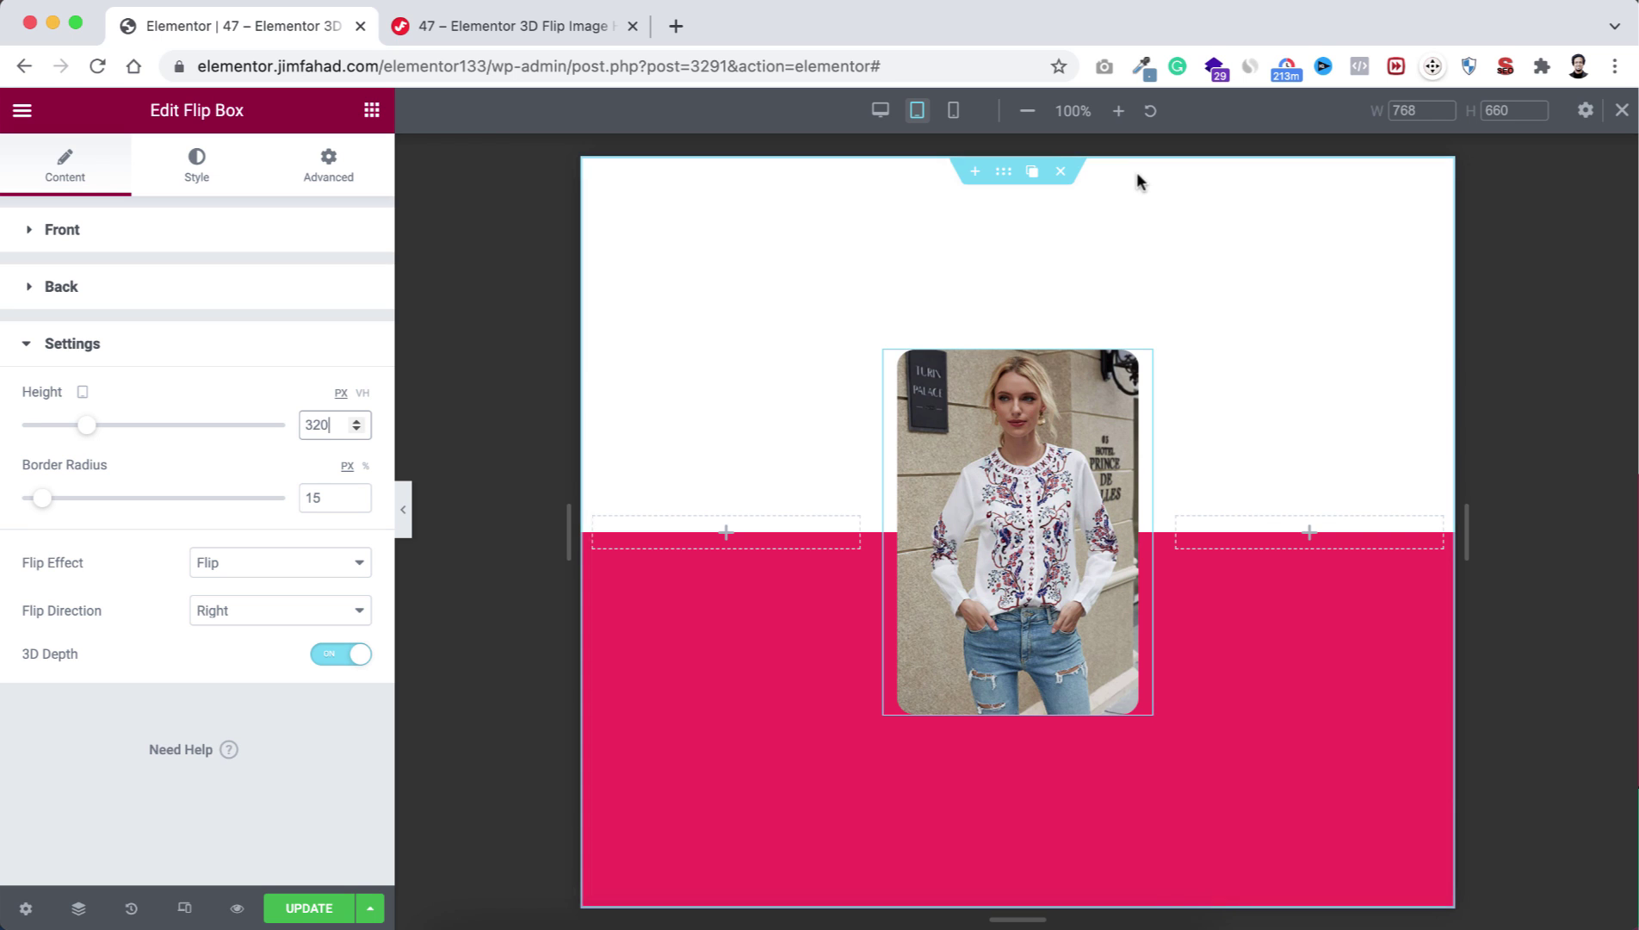
left_click(954, 112)
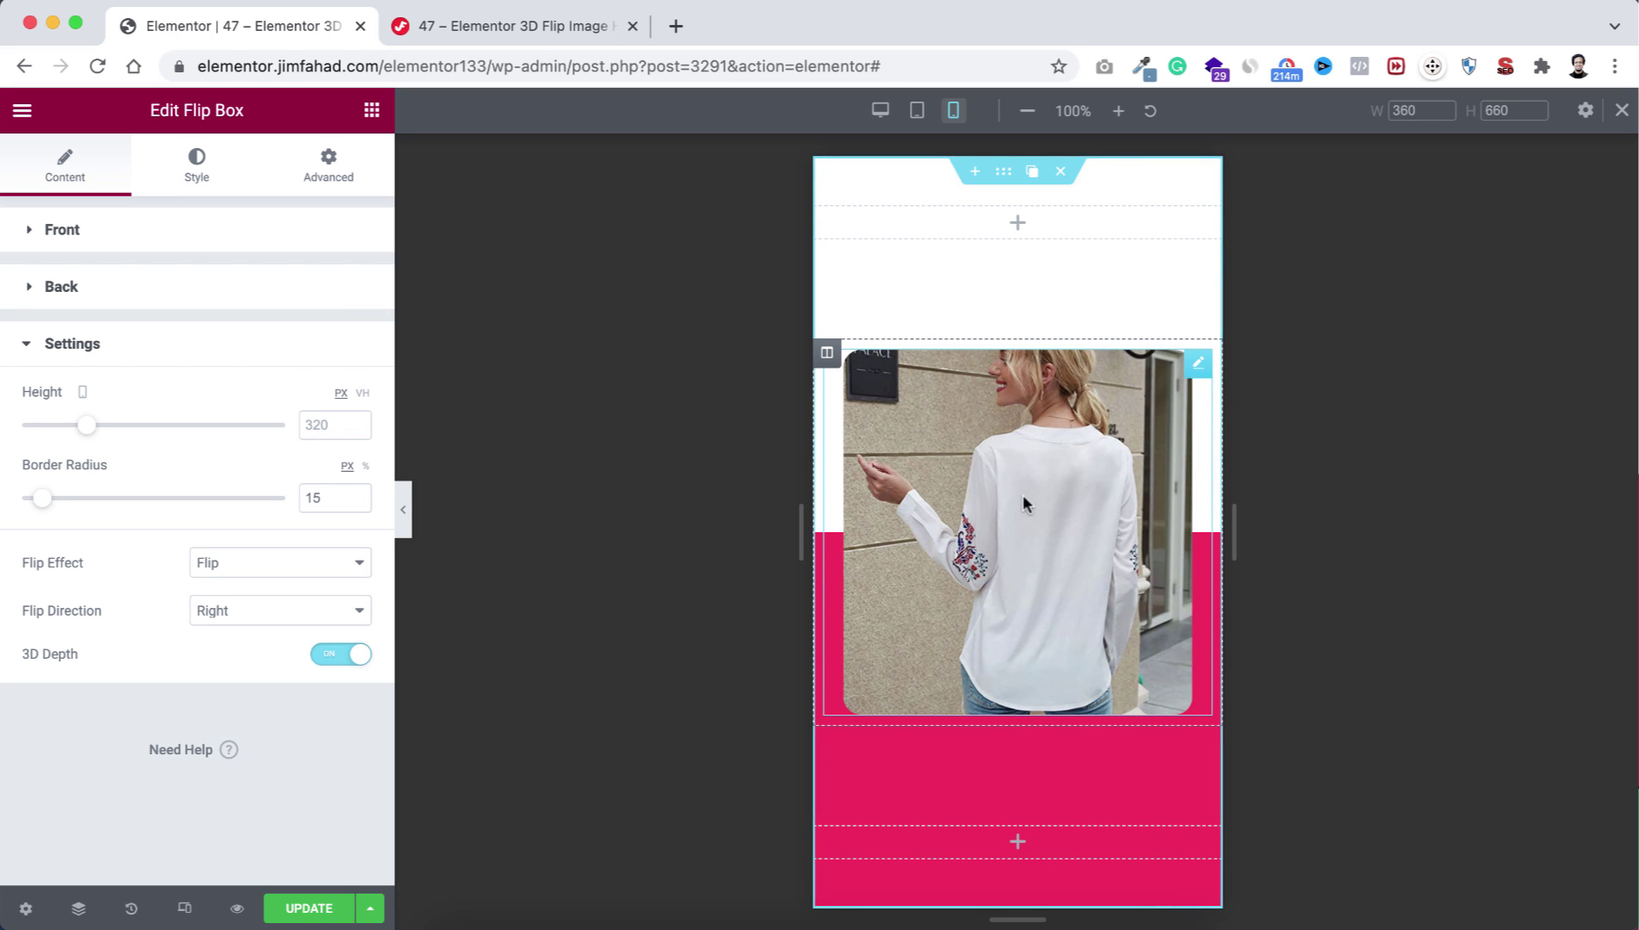
Set mobile height to 450 and padding to 5 on all sides, then return to desktop preview
left_click(320, 424)
type("450")
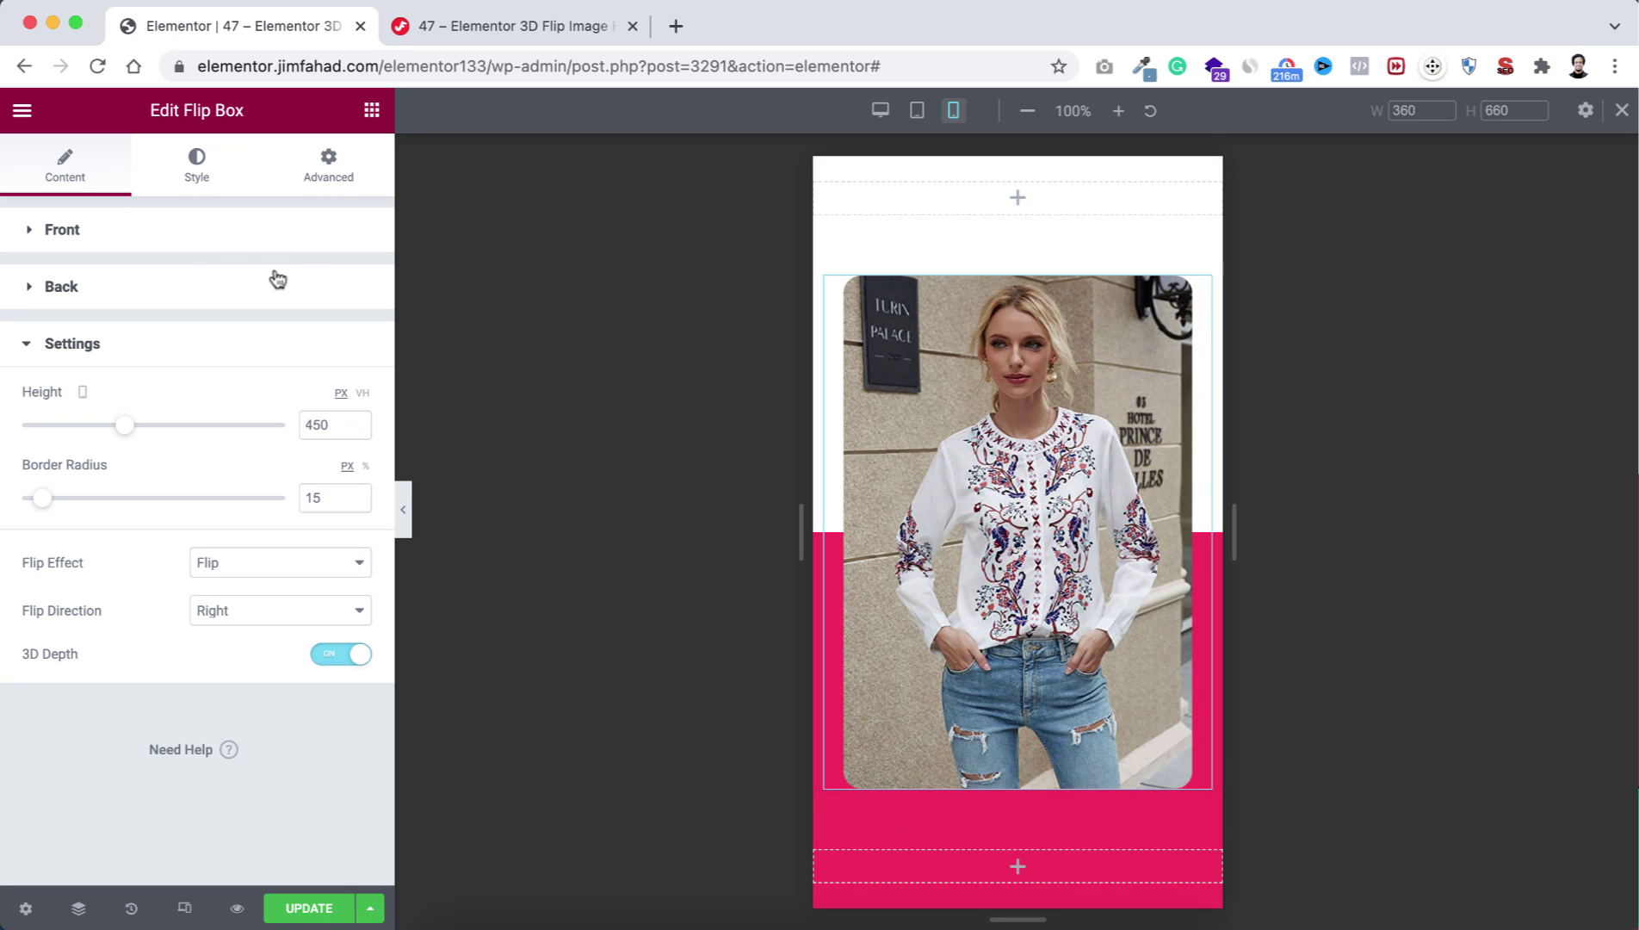
left_click(349, 158)
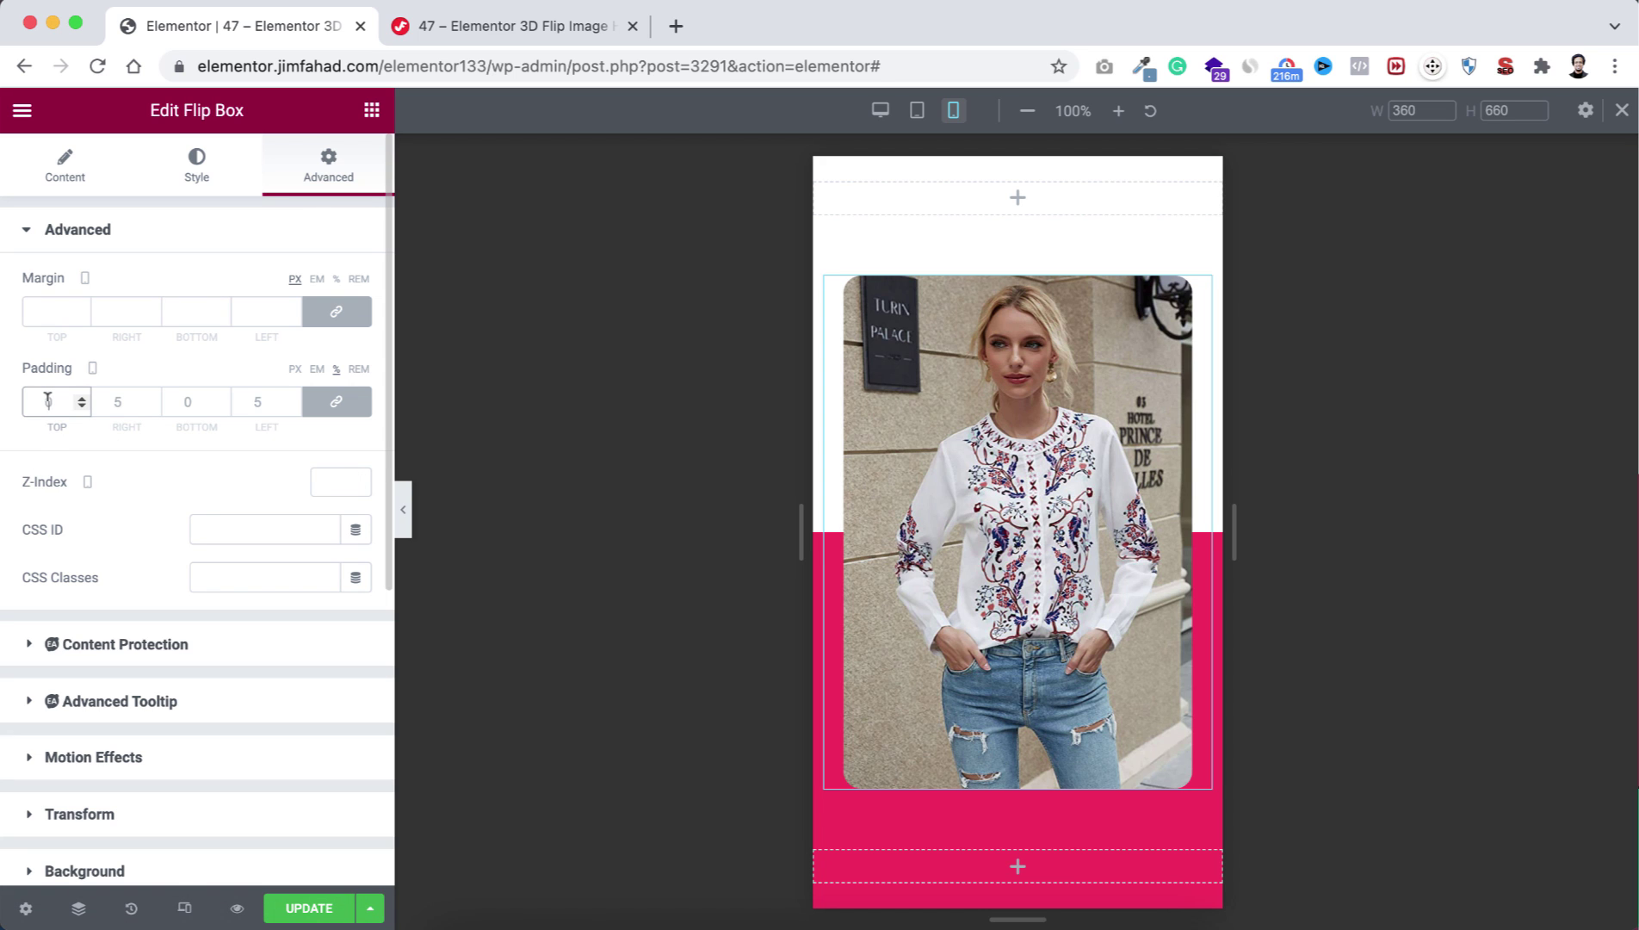
type("5")
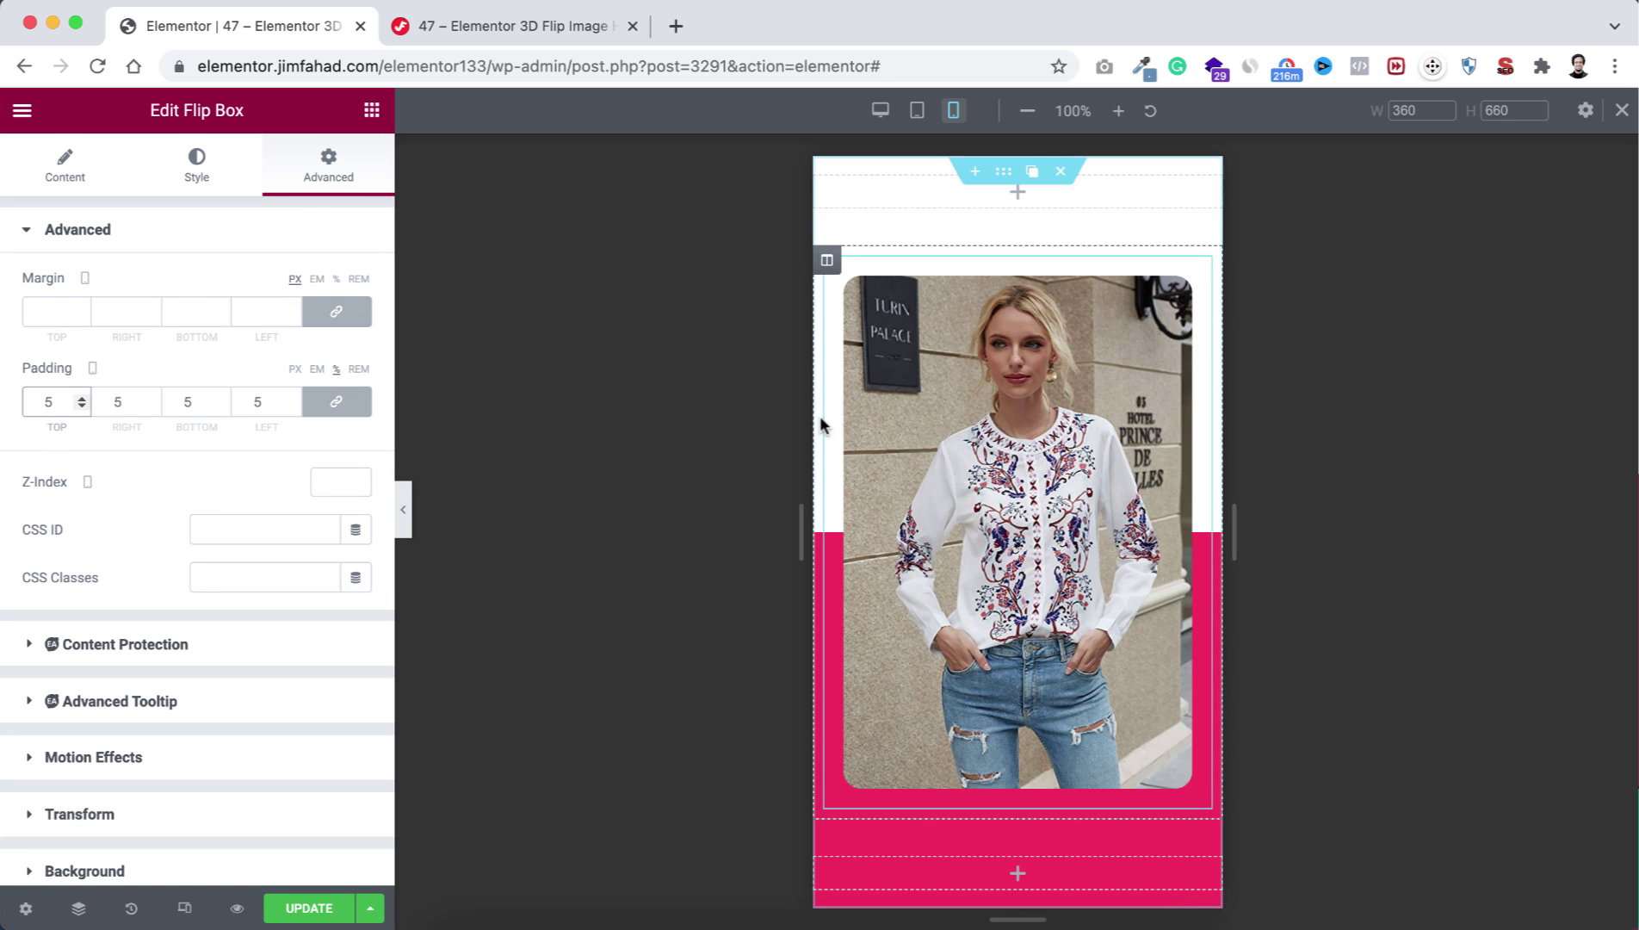
left_click(917, 110)
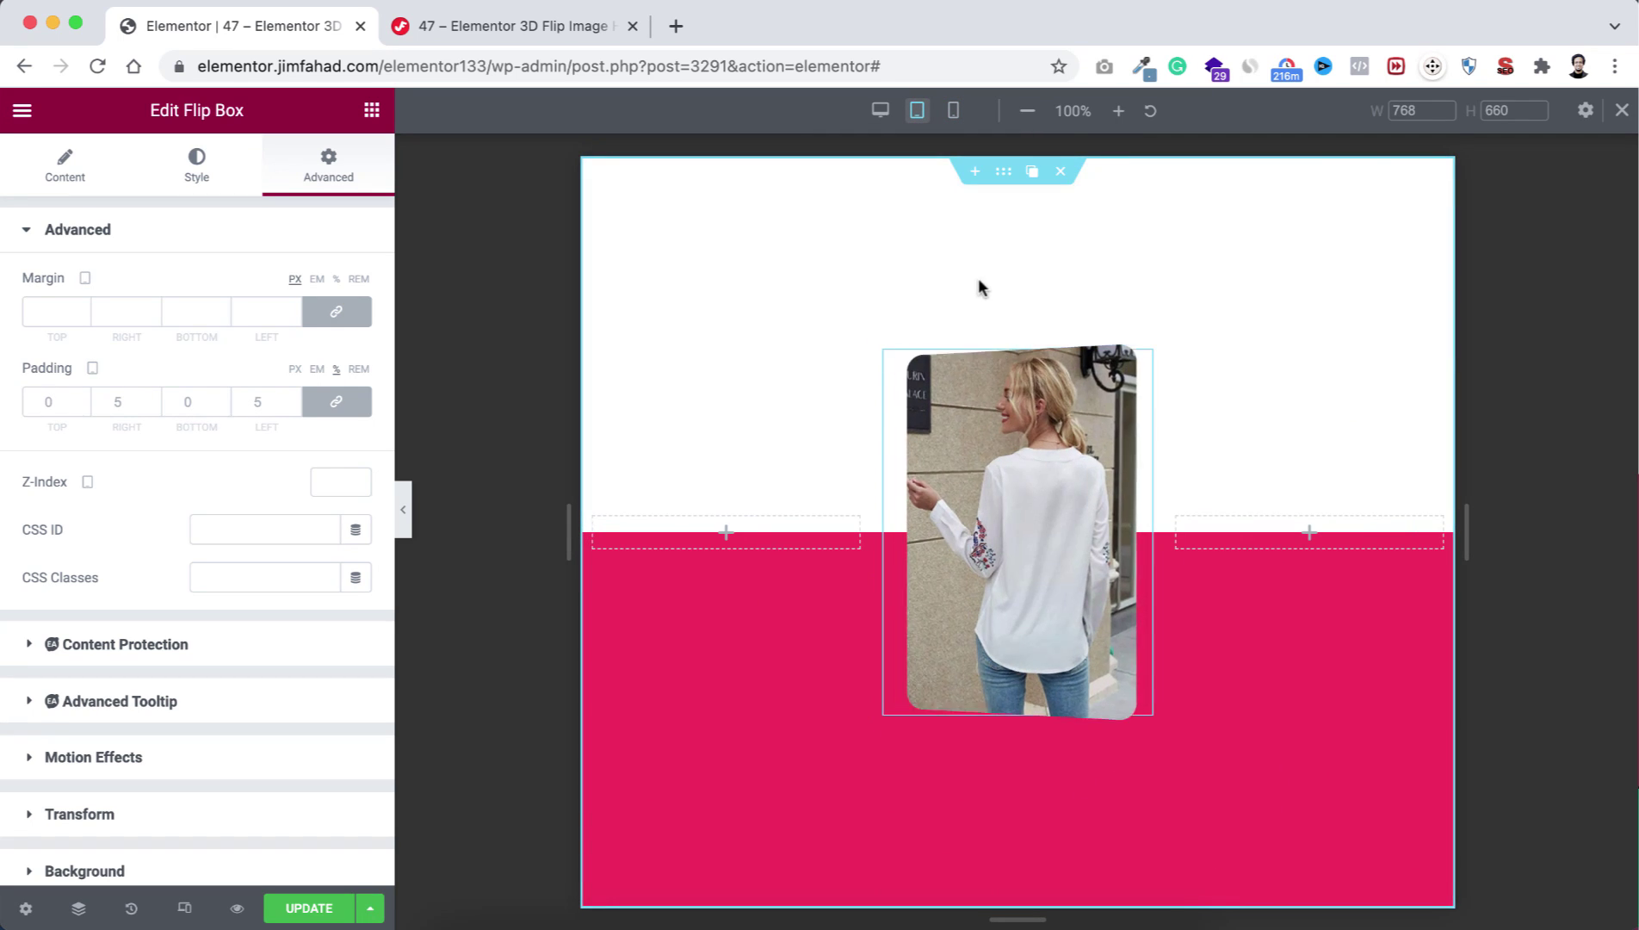
left_click(880, 110)
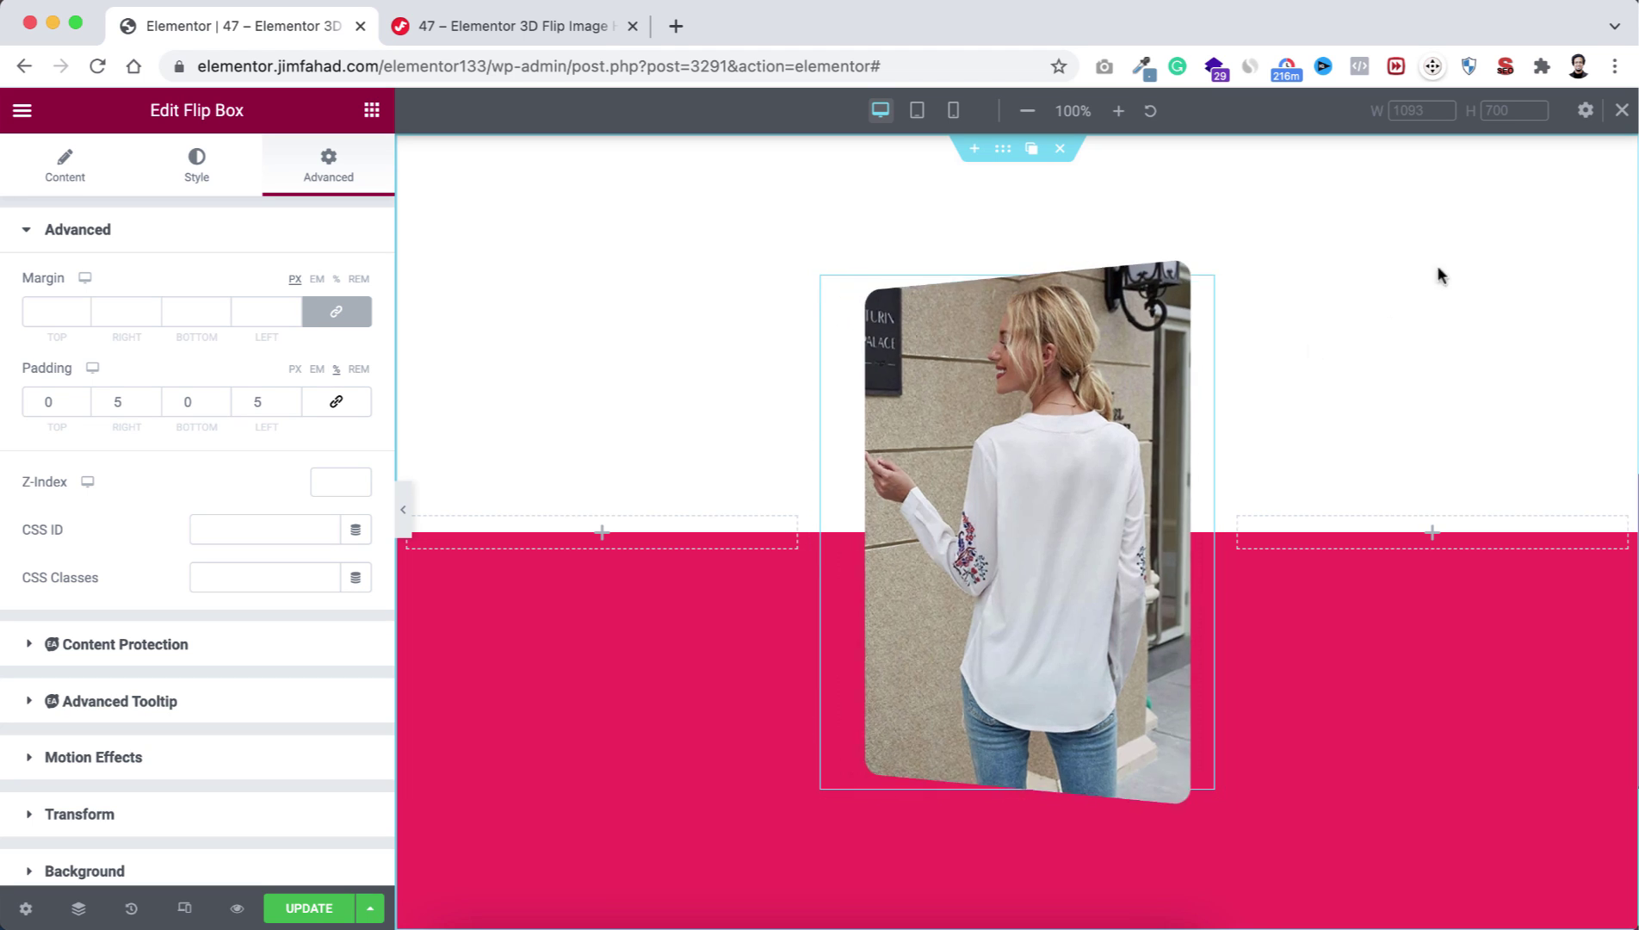
Exit responsive mode, duplicate the flip box column twice, and delete the empty side columns
left_click(1625, 111)
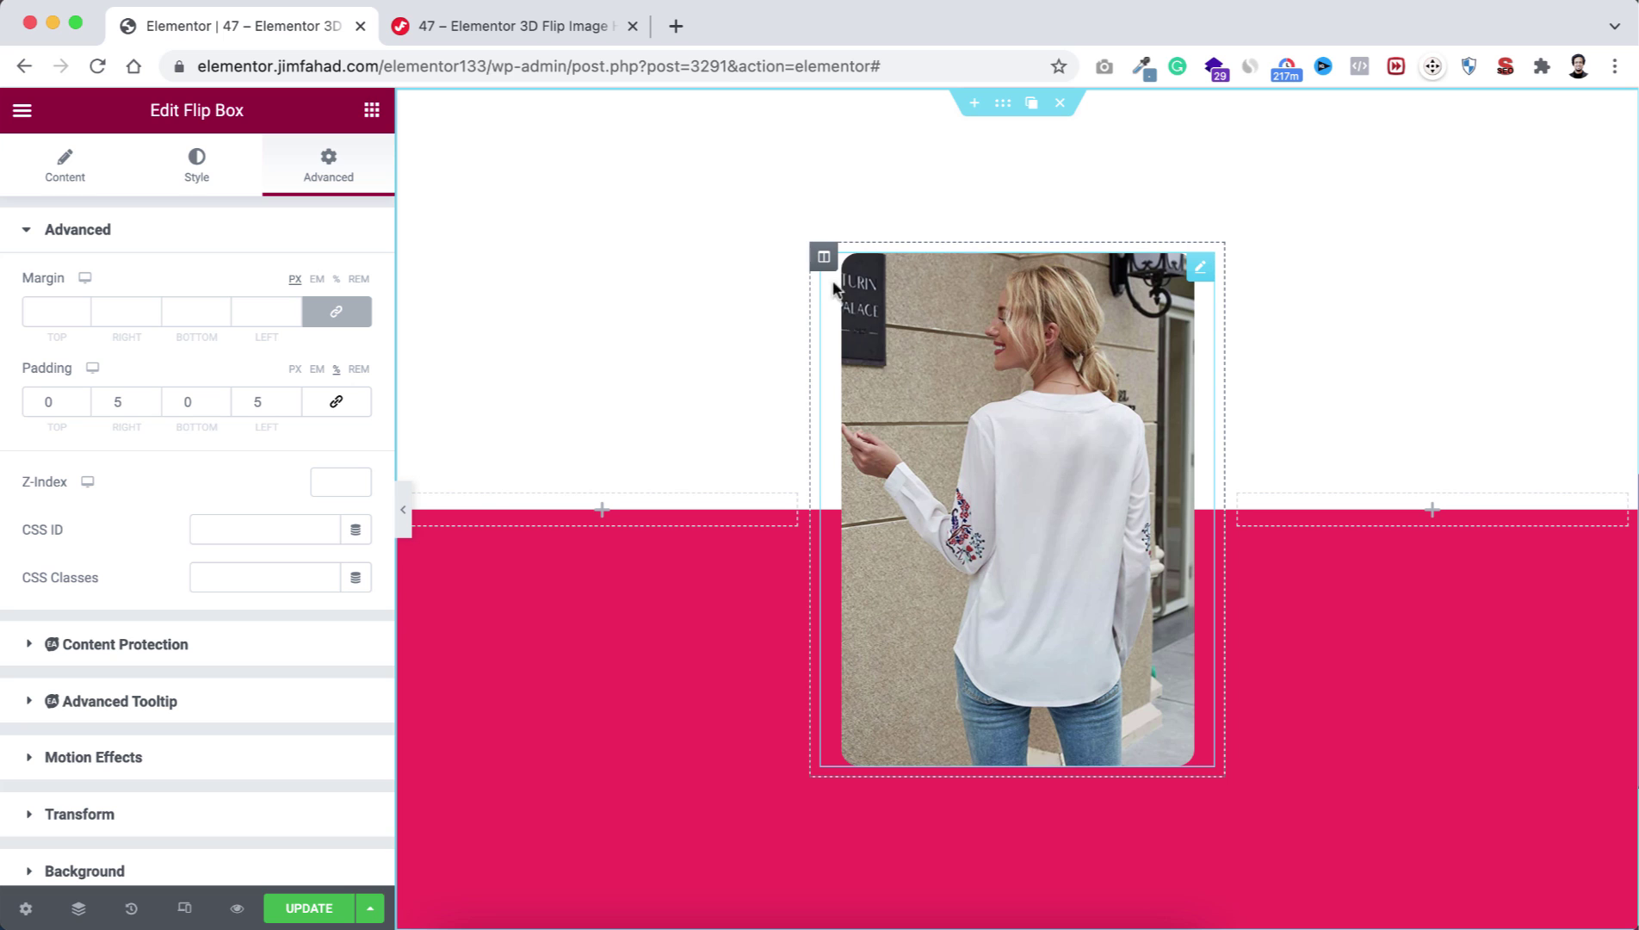
left_click(851, 258)
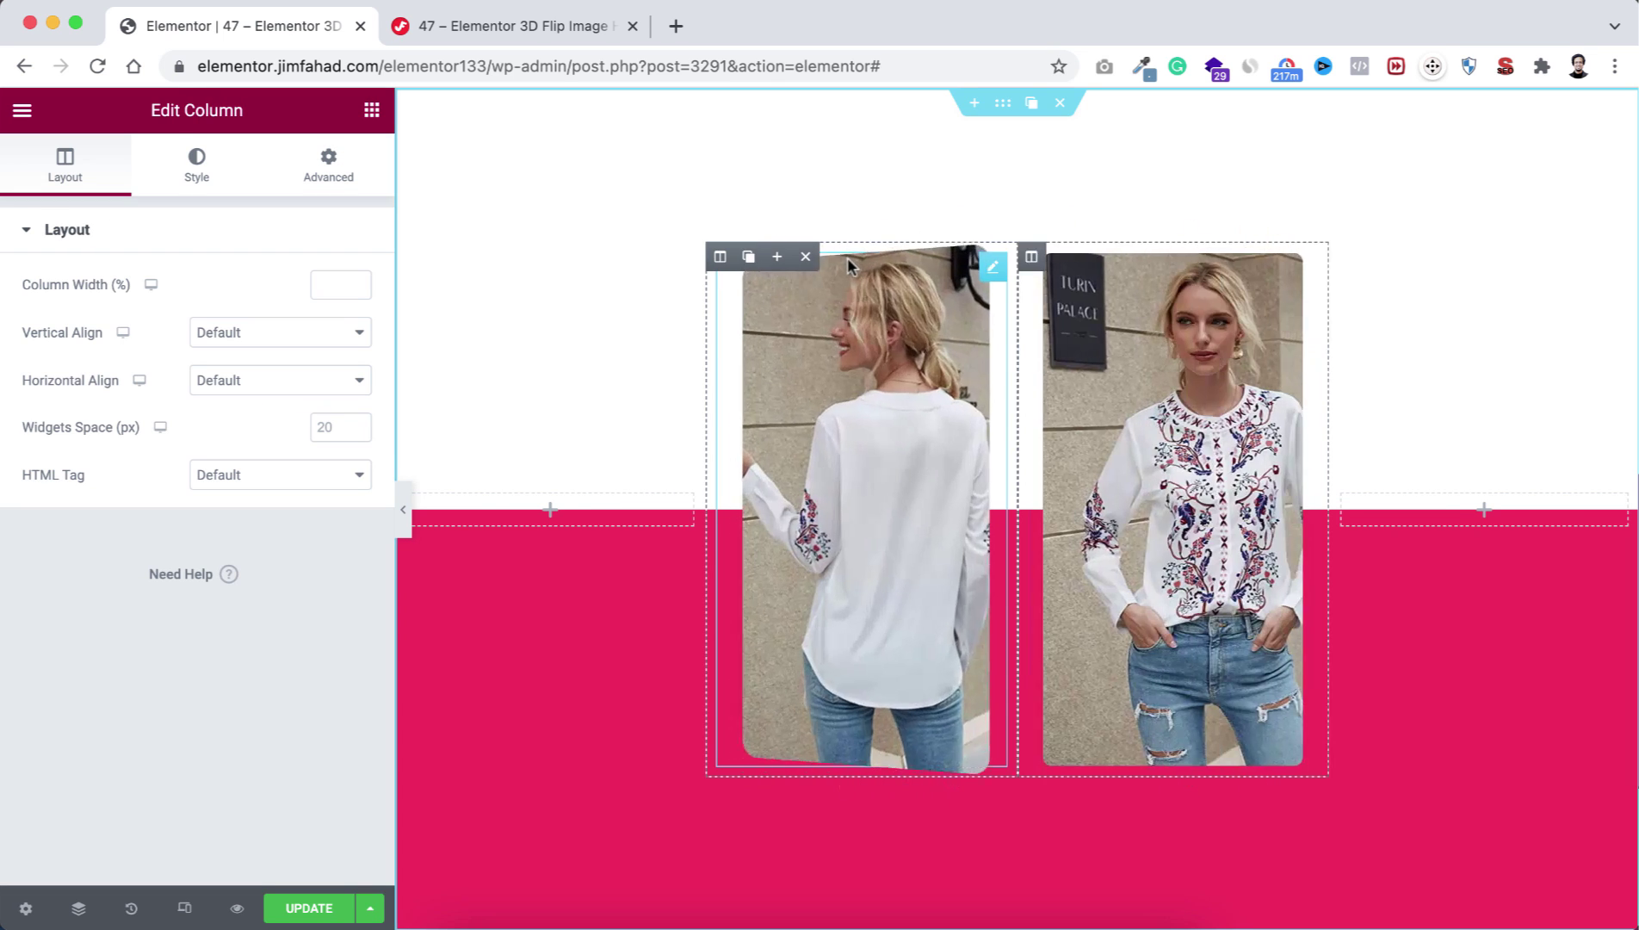
left_click(748, 257)
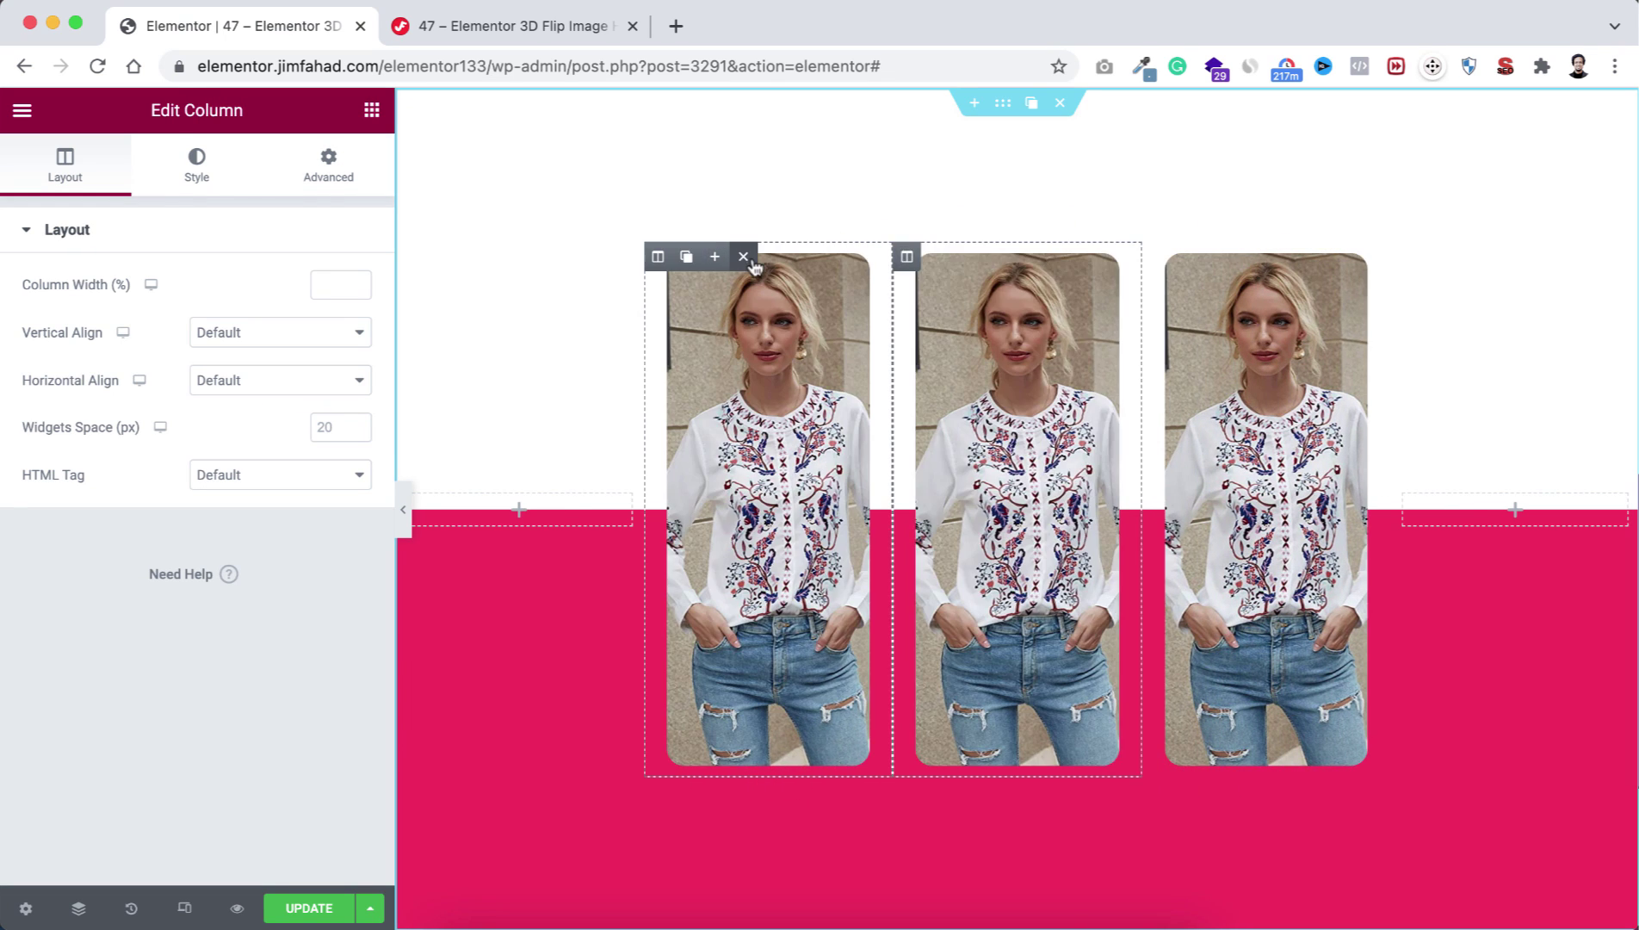
mouse_move(437, 505)
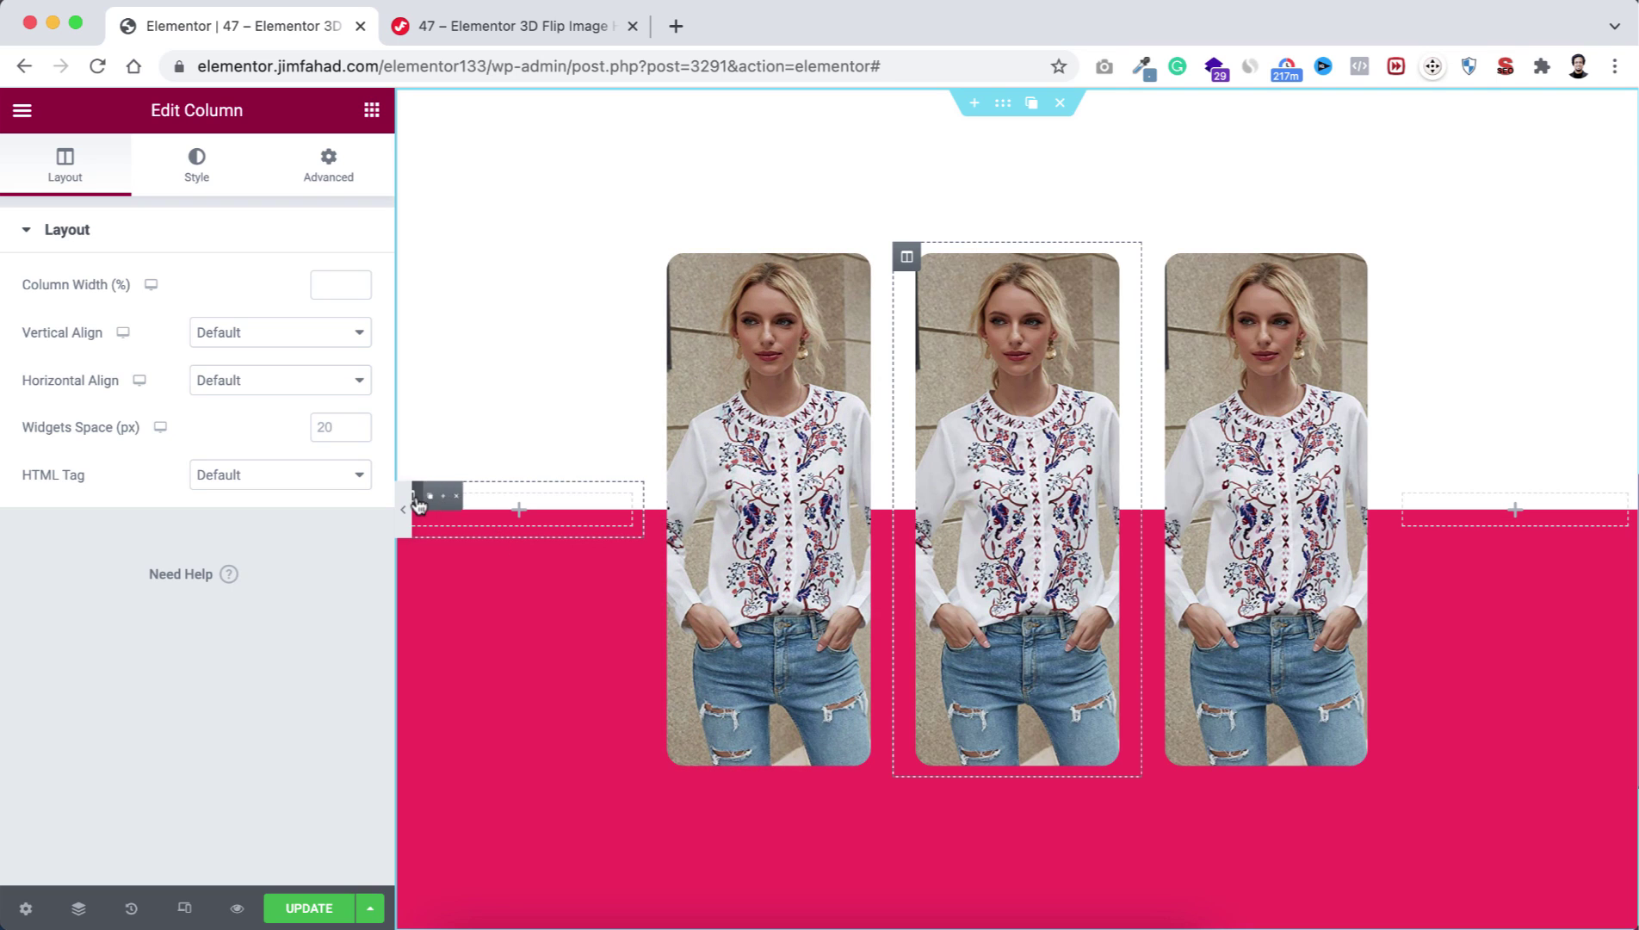
left_click(496, 497)
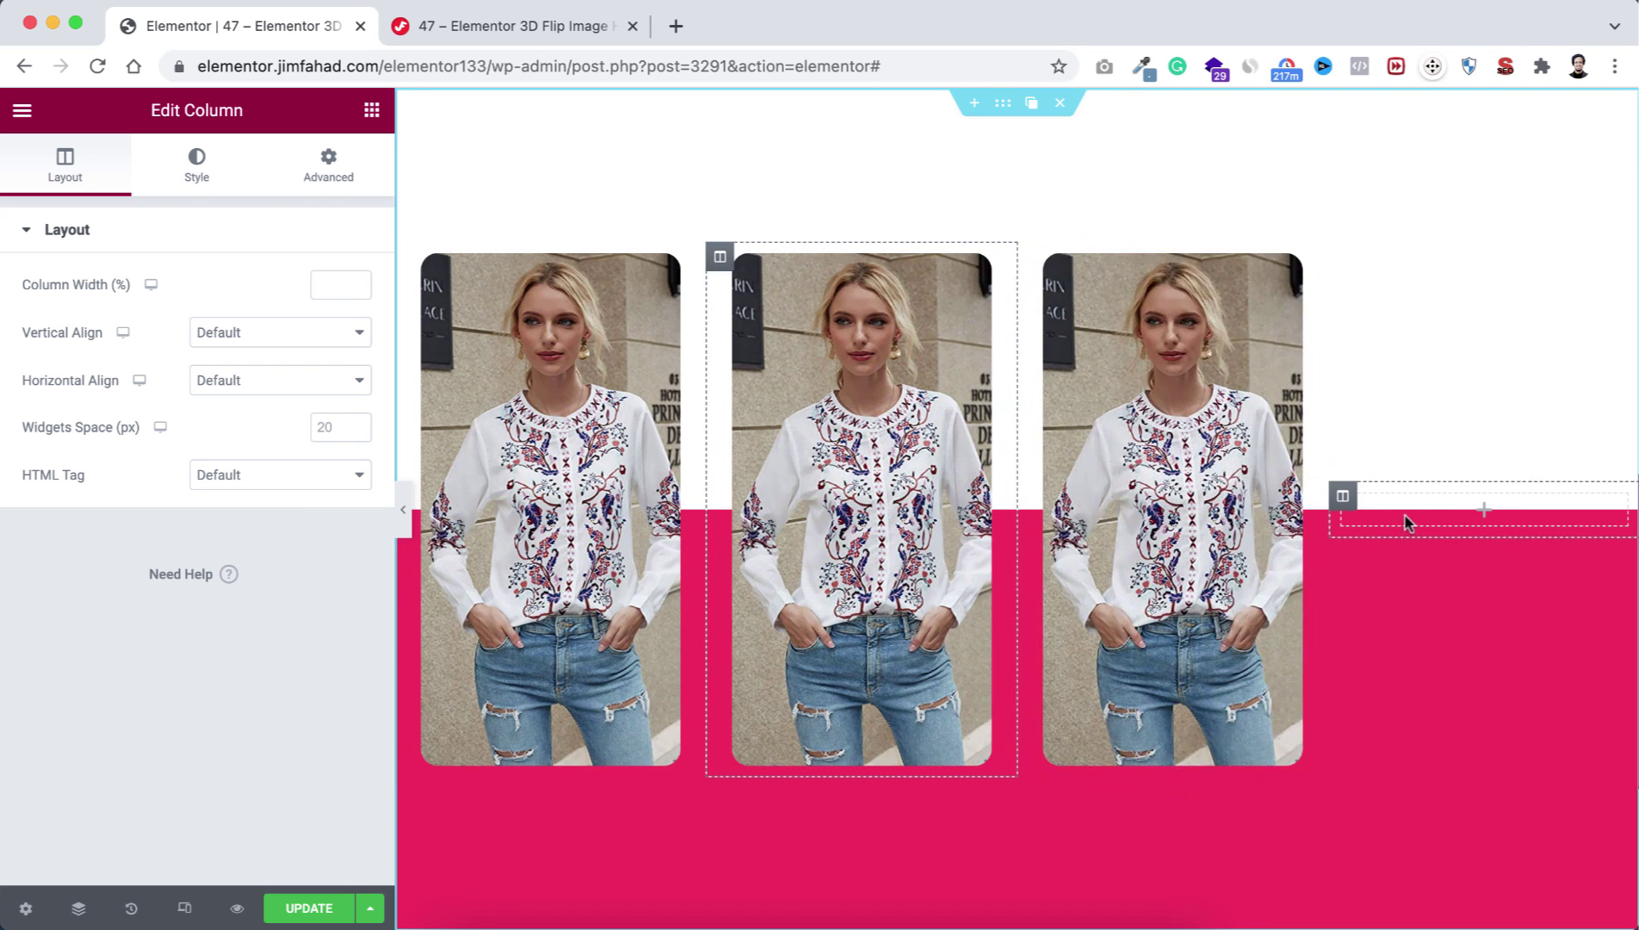
left_click(1428, 496)
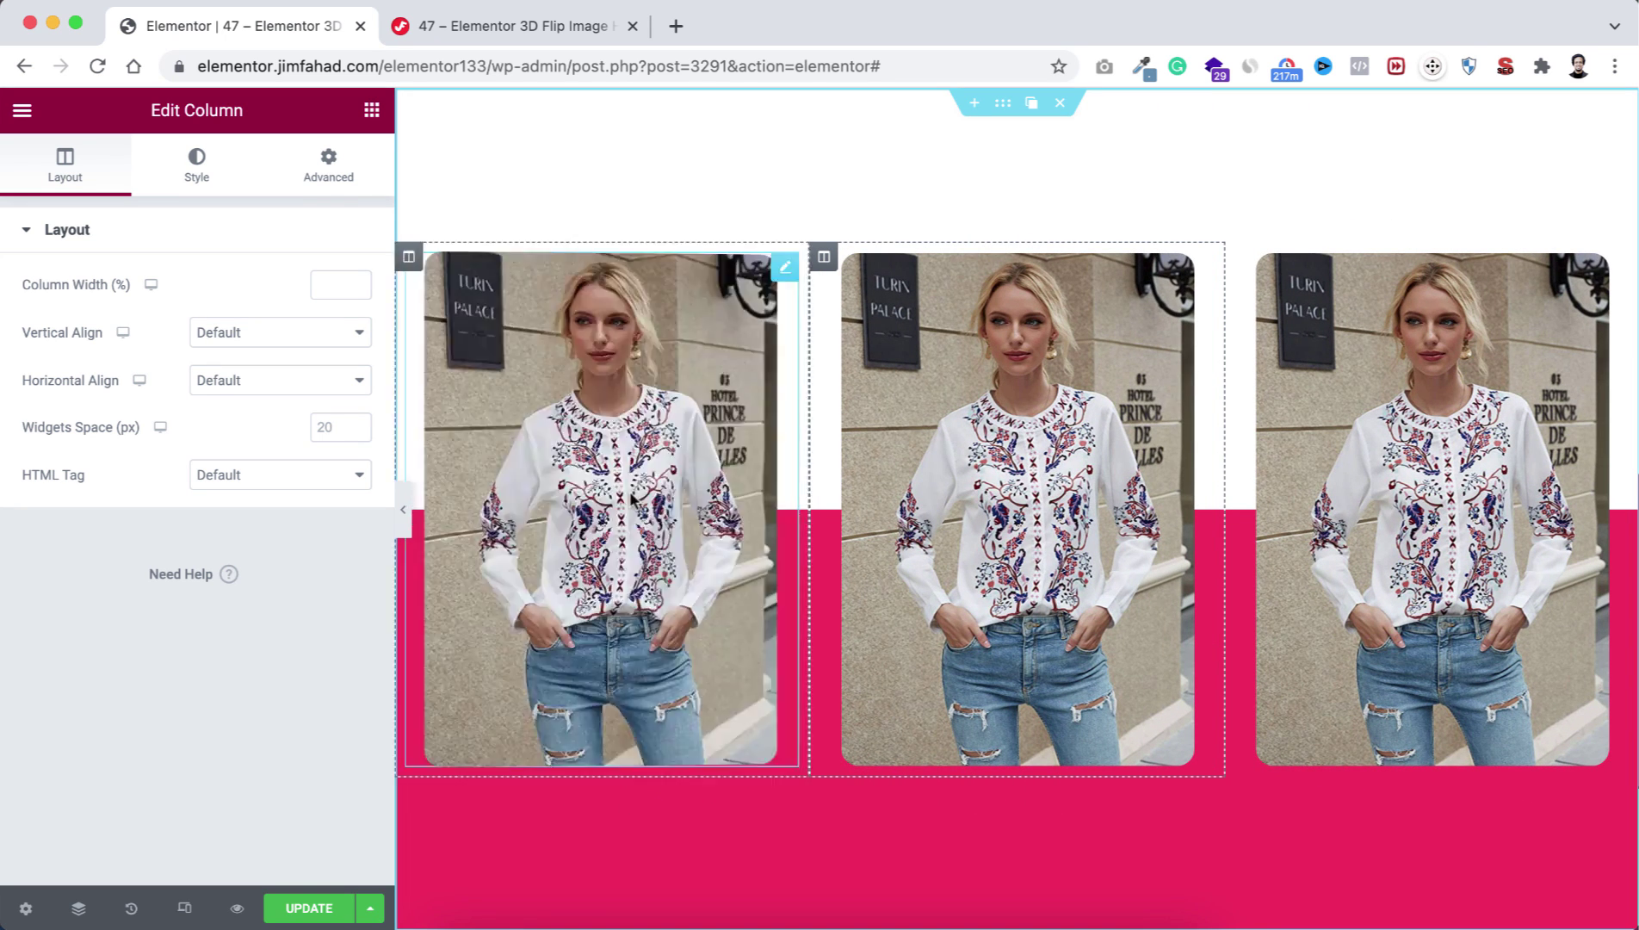
Set the first flip box's front background to the red floral blouse photo
left_click(630, 493)
left_click(65, 180)
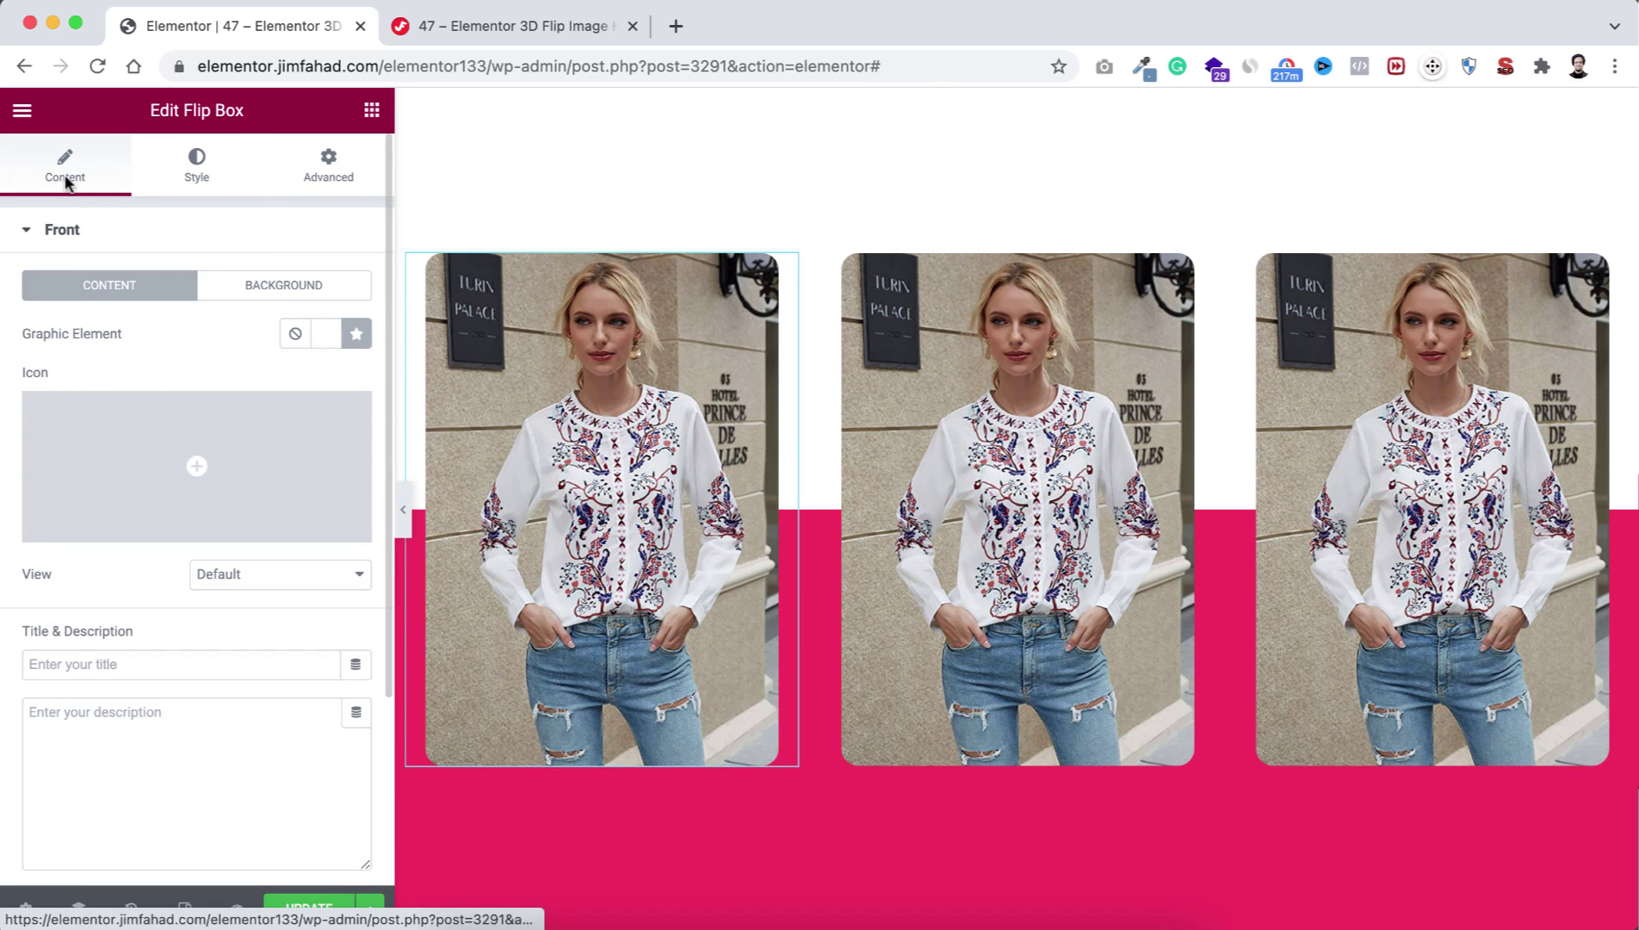
left_click(274, 288)
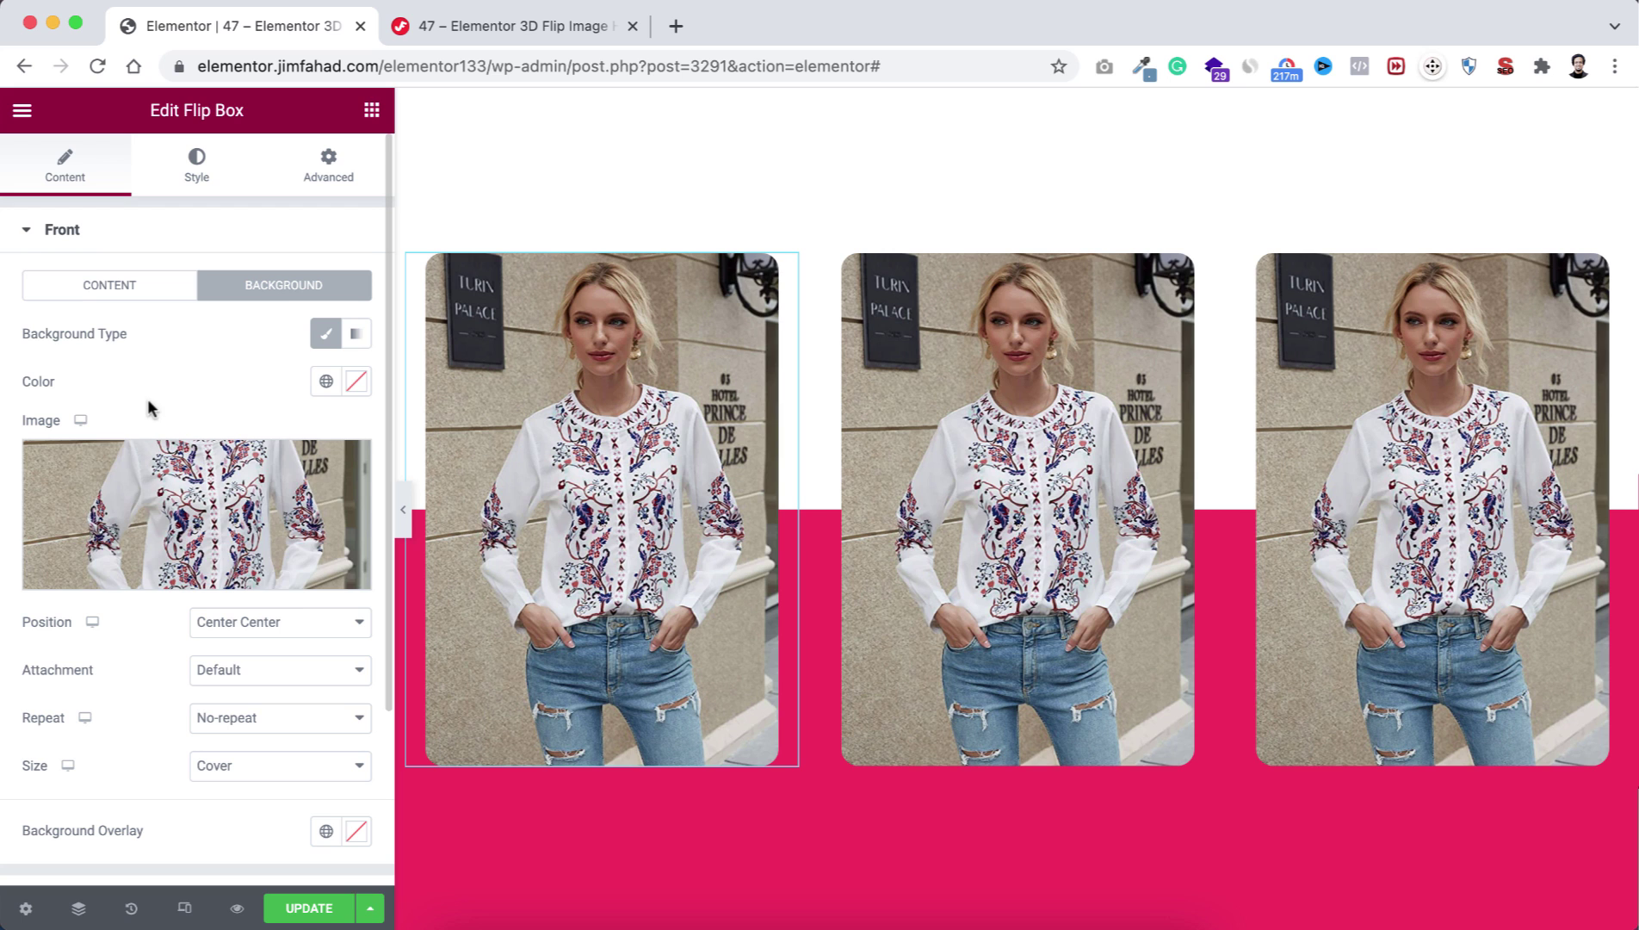
left_click(206, 515)
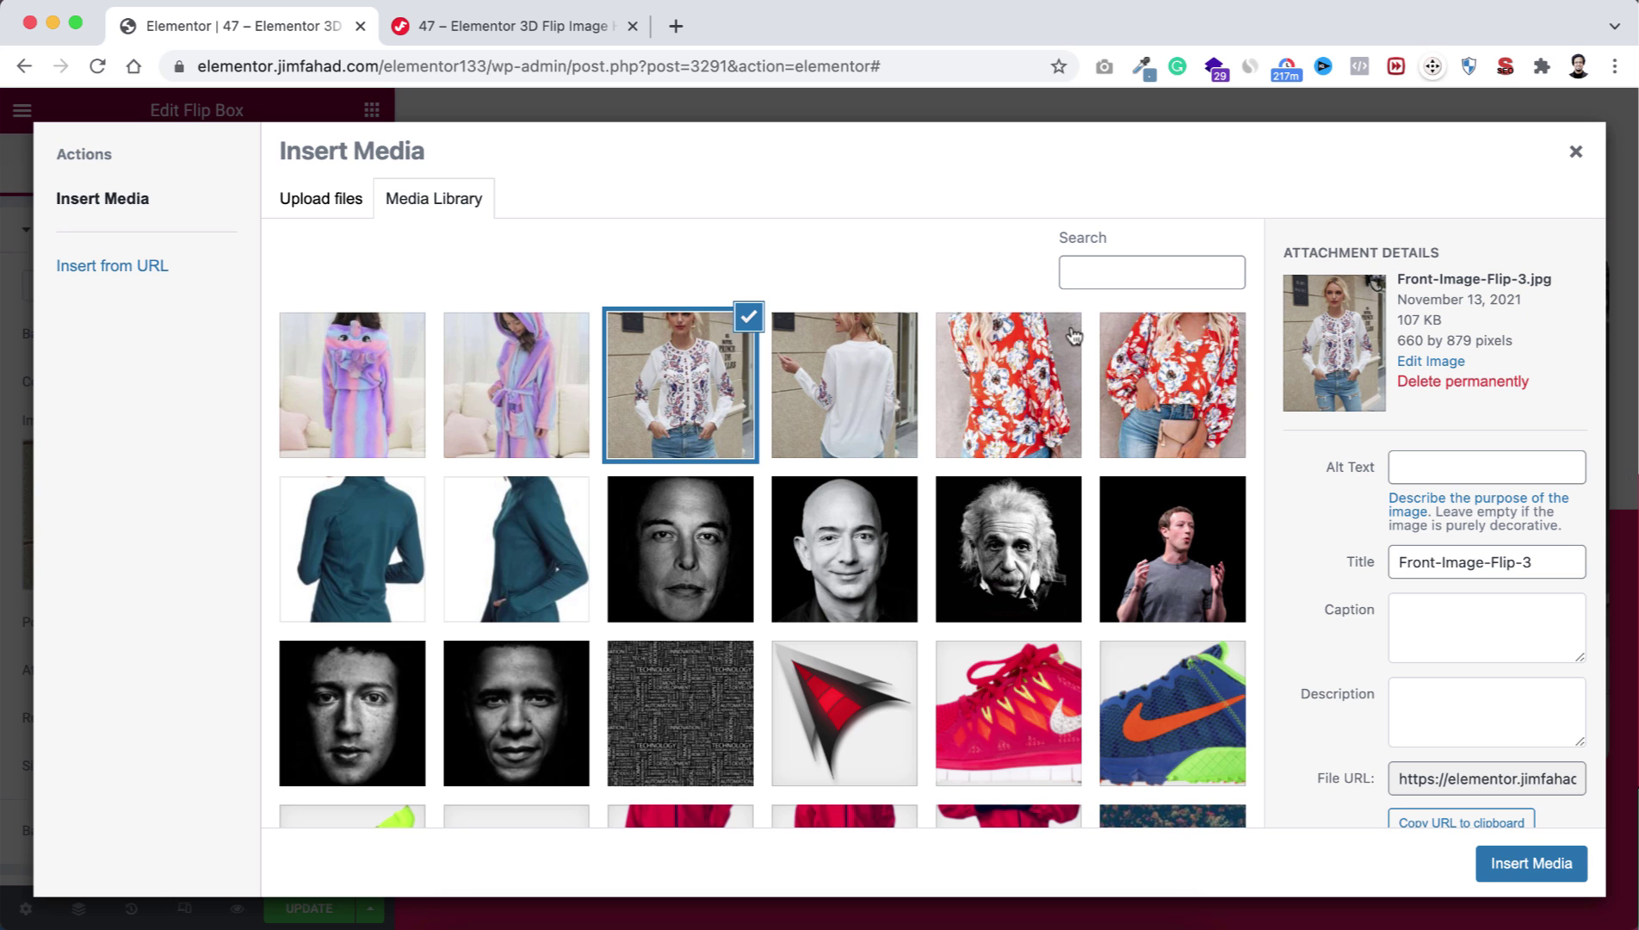
left_click(1176, 395)
left_click(1548, 861)
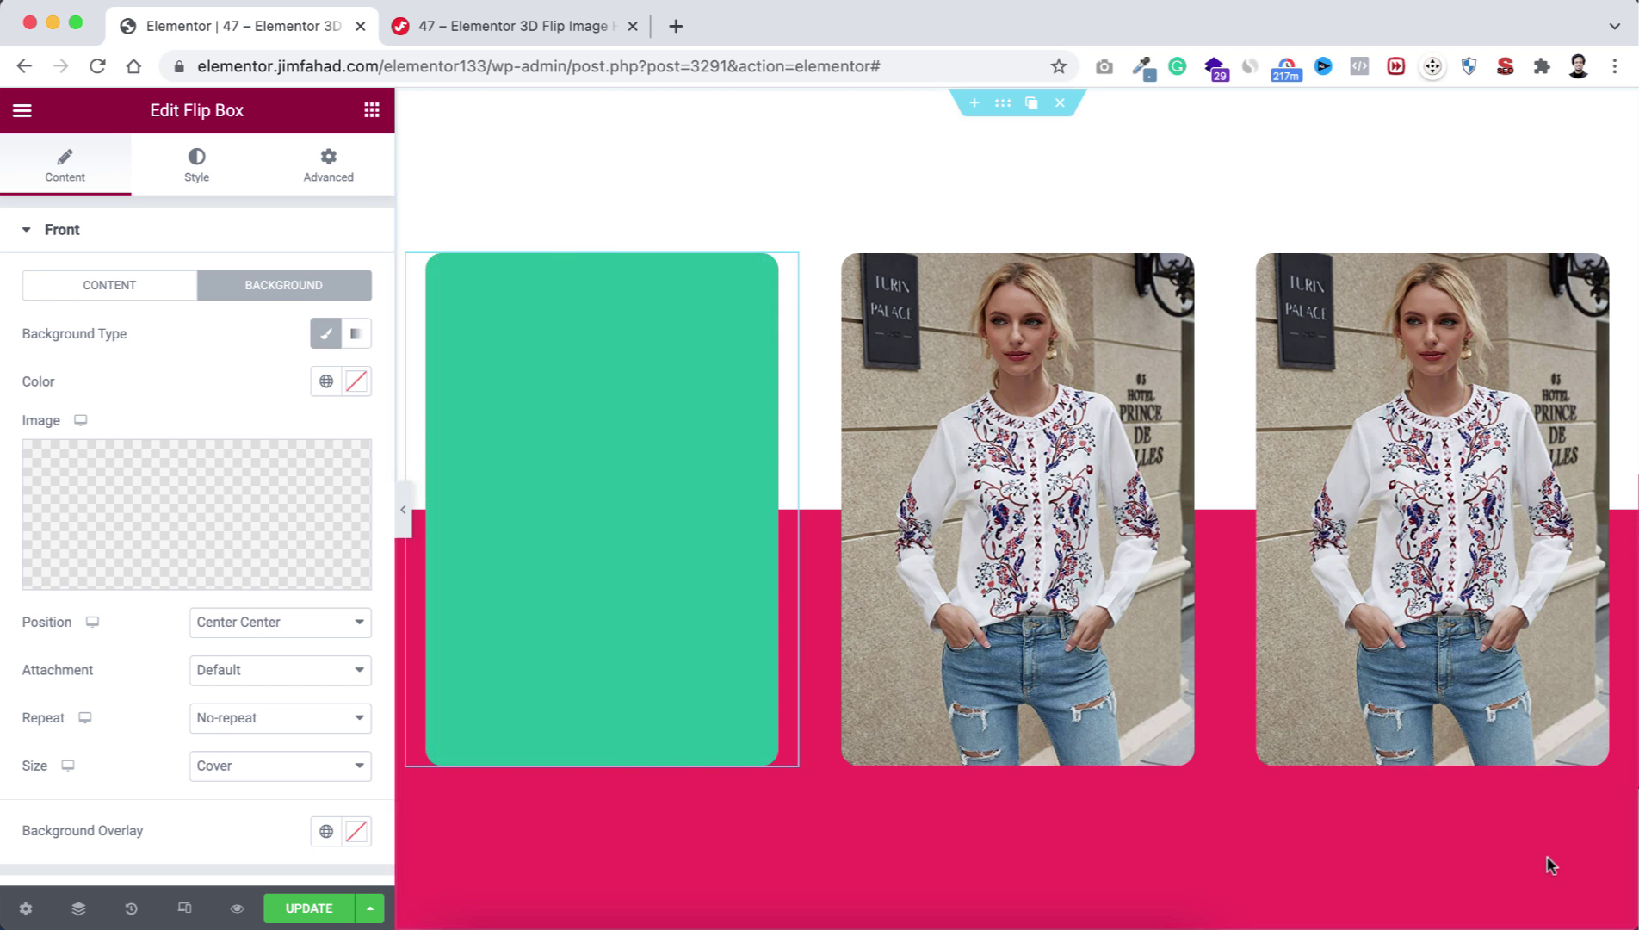
Set the first flip box's back background to the red floral blouse back-view photo
scroll(123, 564, "down", 5)
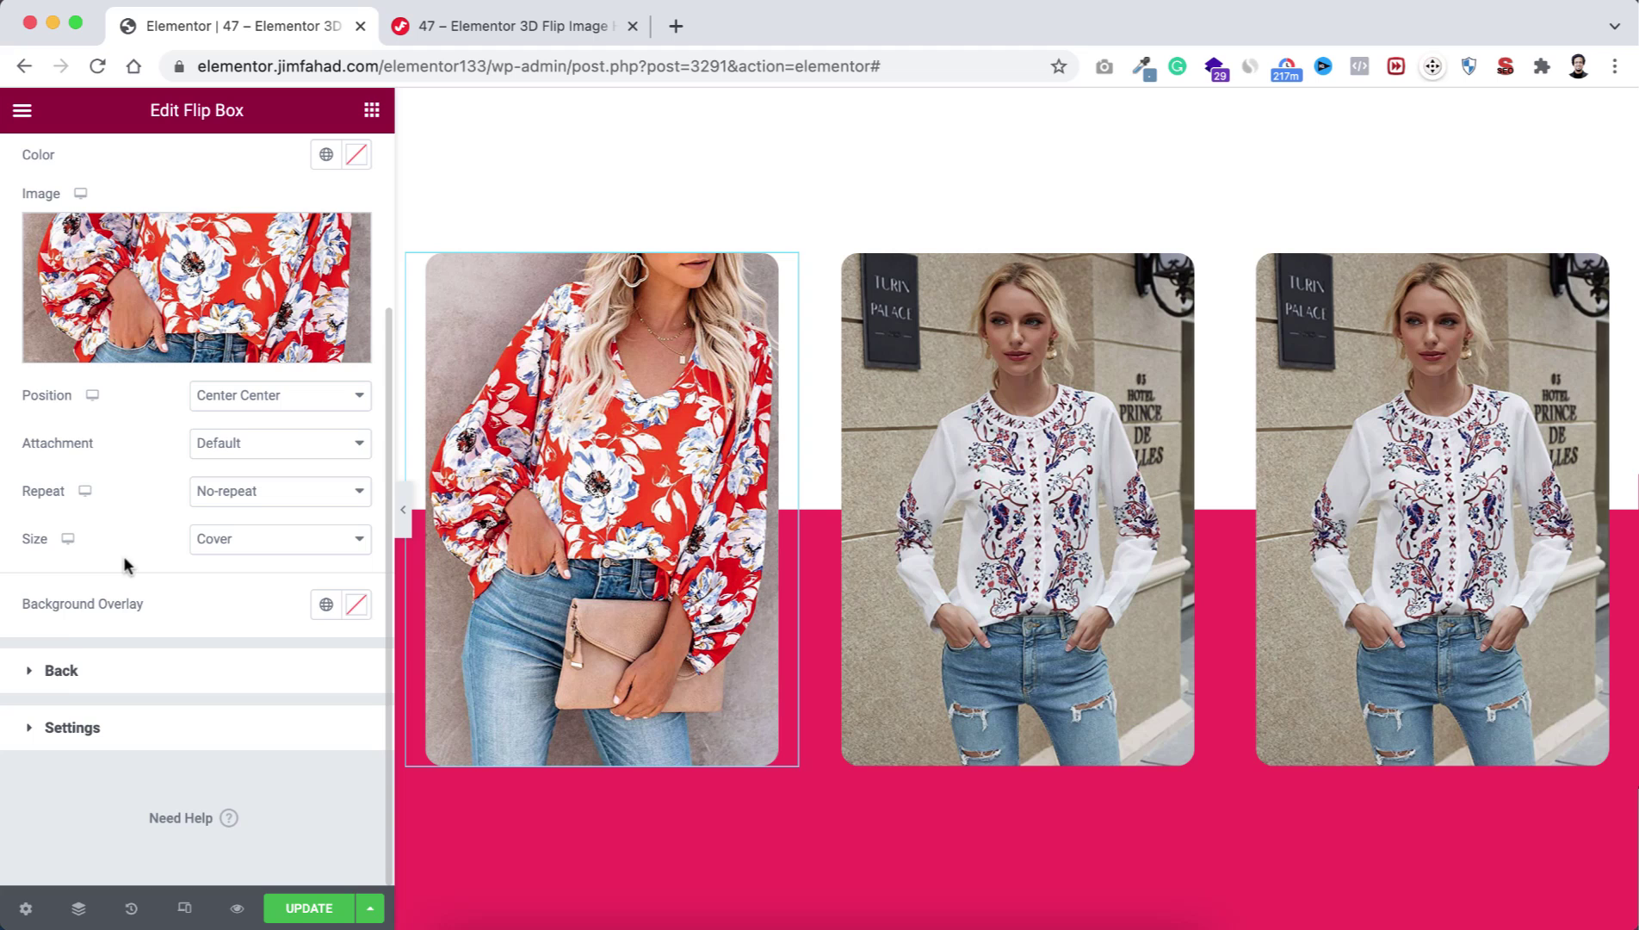
left_click(57, 673)
left_click(279, 346)
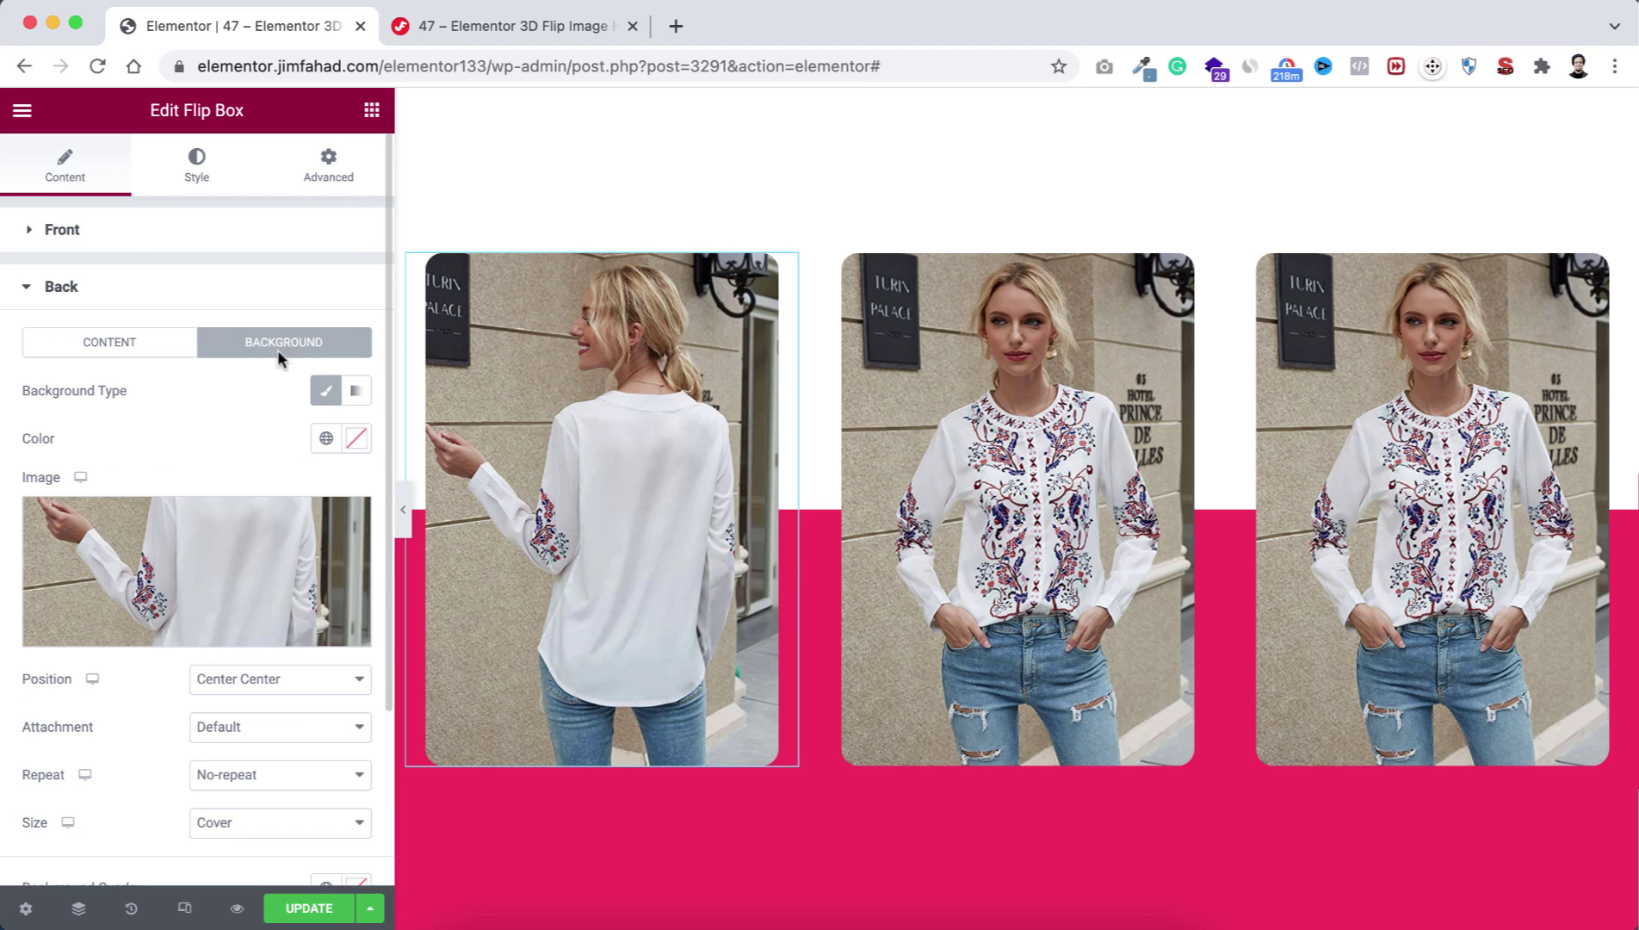
left_click(202, 537)
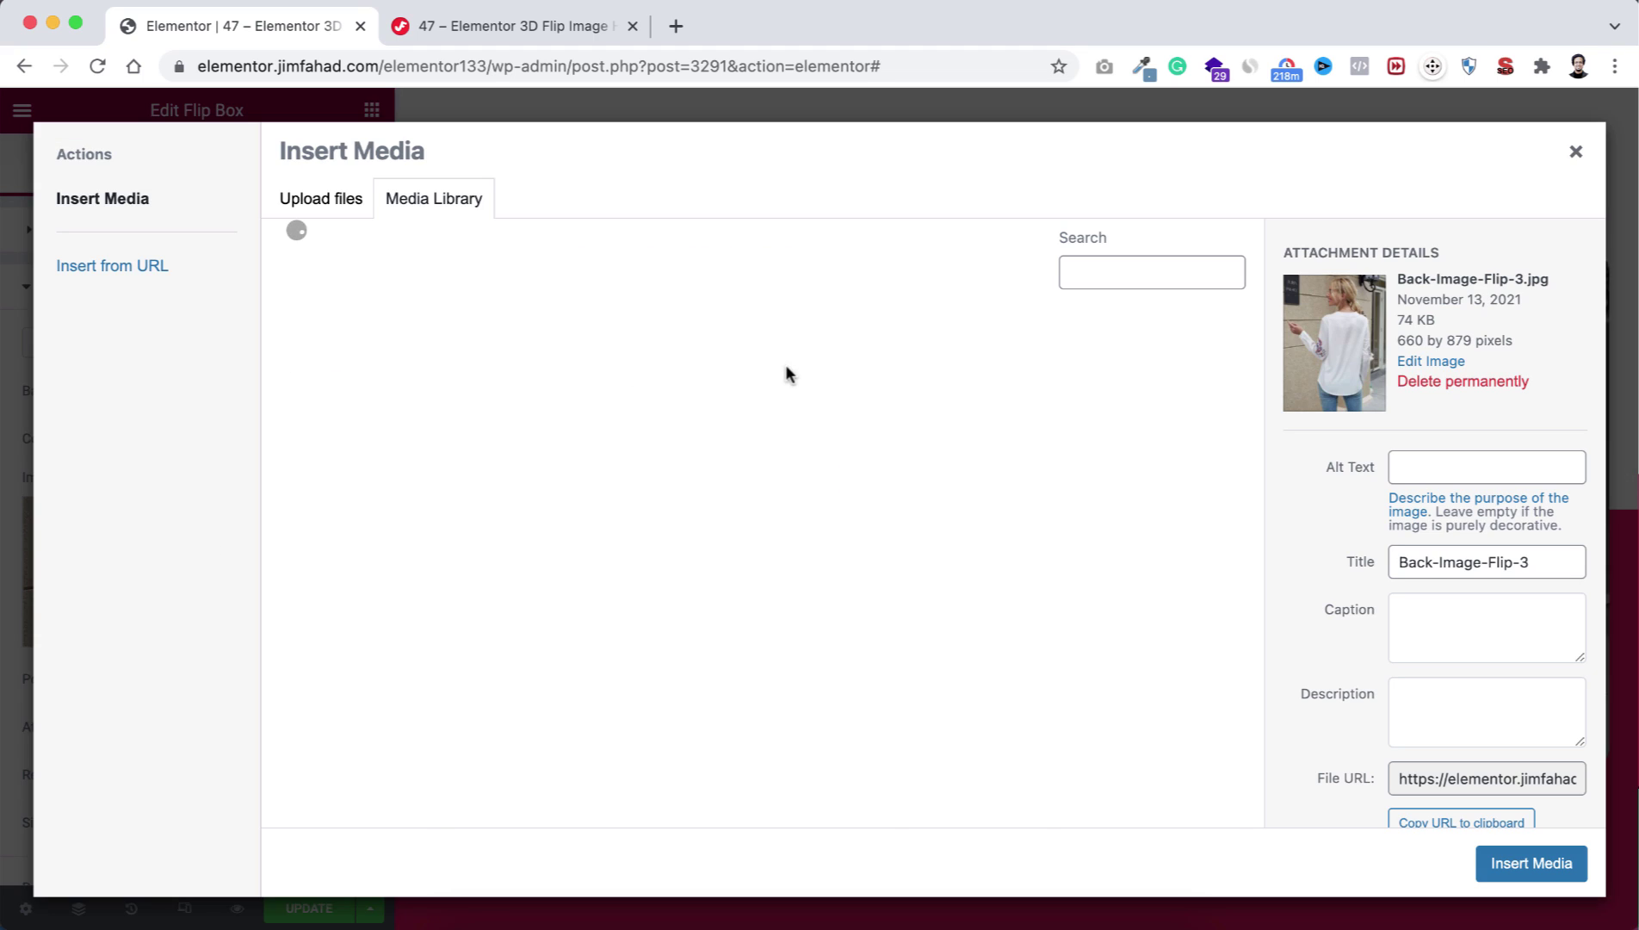
left_click(1005, 398)
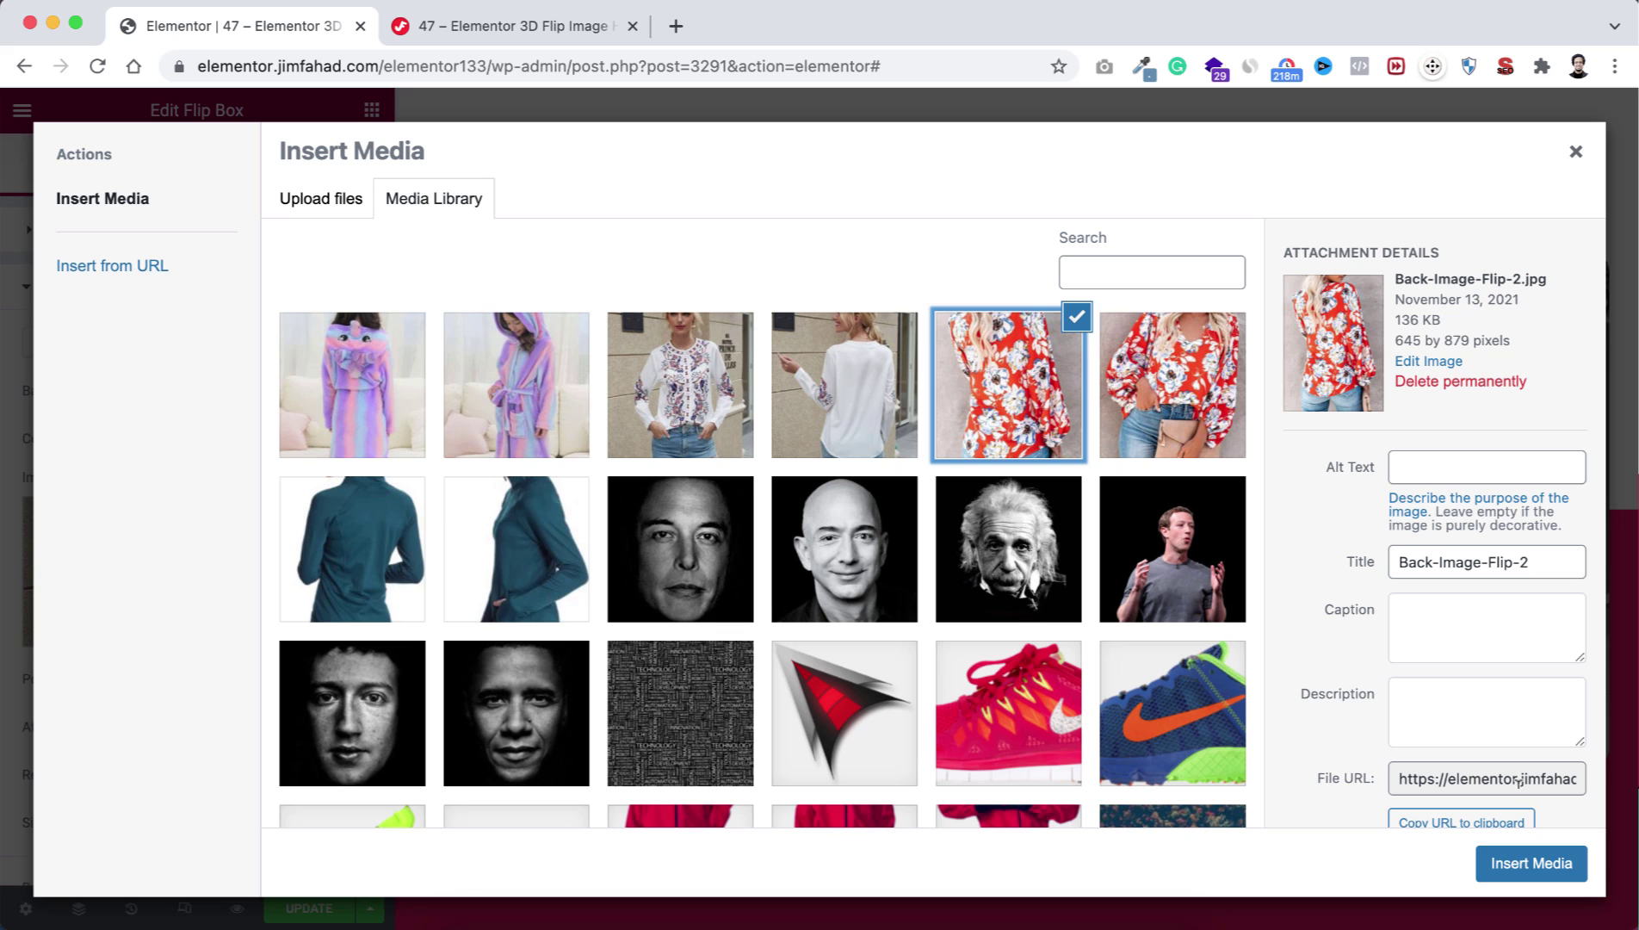
left_click(1521, 866)
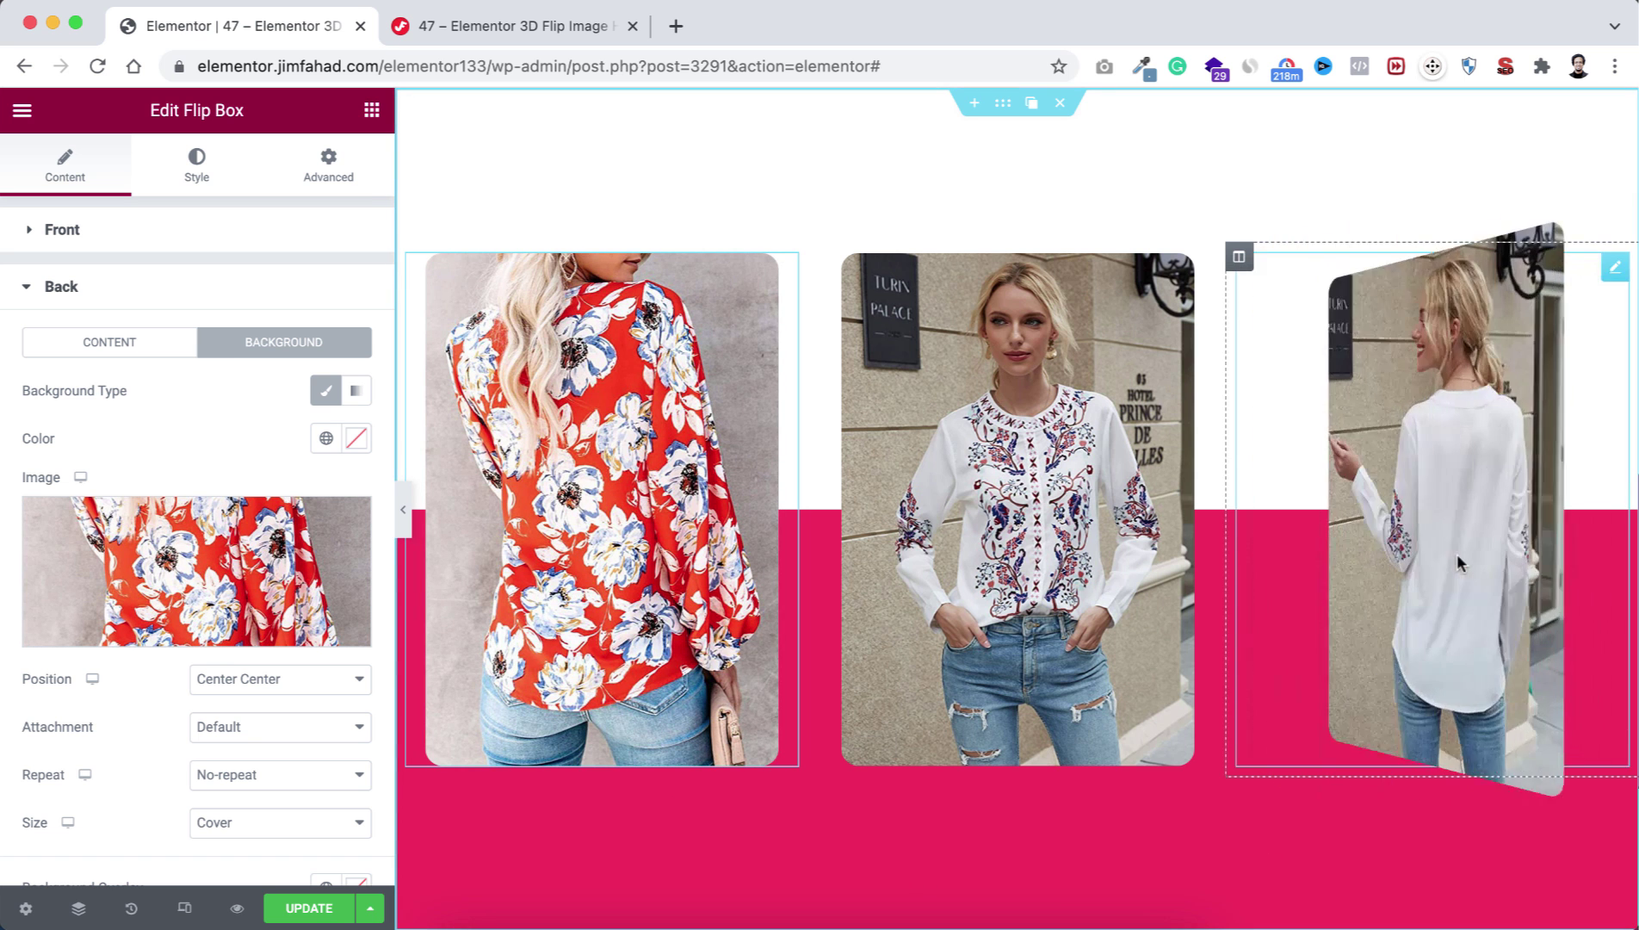
Set the third flip box's front background to the purple unicorn robe photo
left_click(1456, 554)
left_click(266, 288)
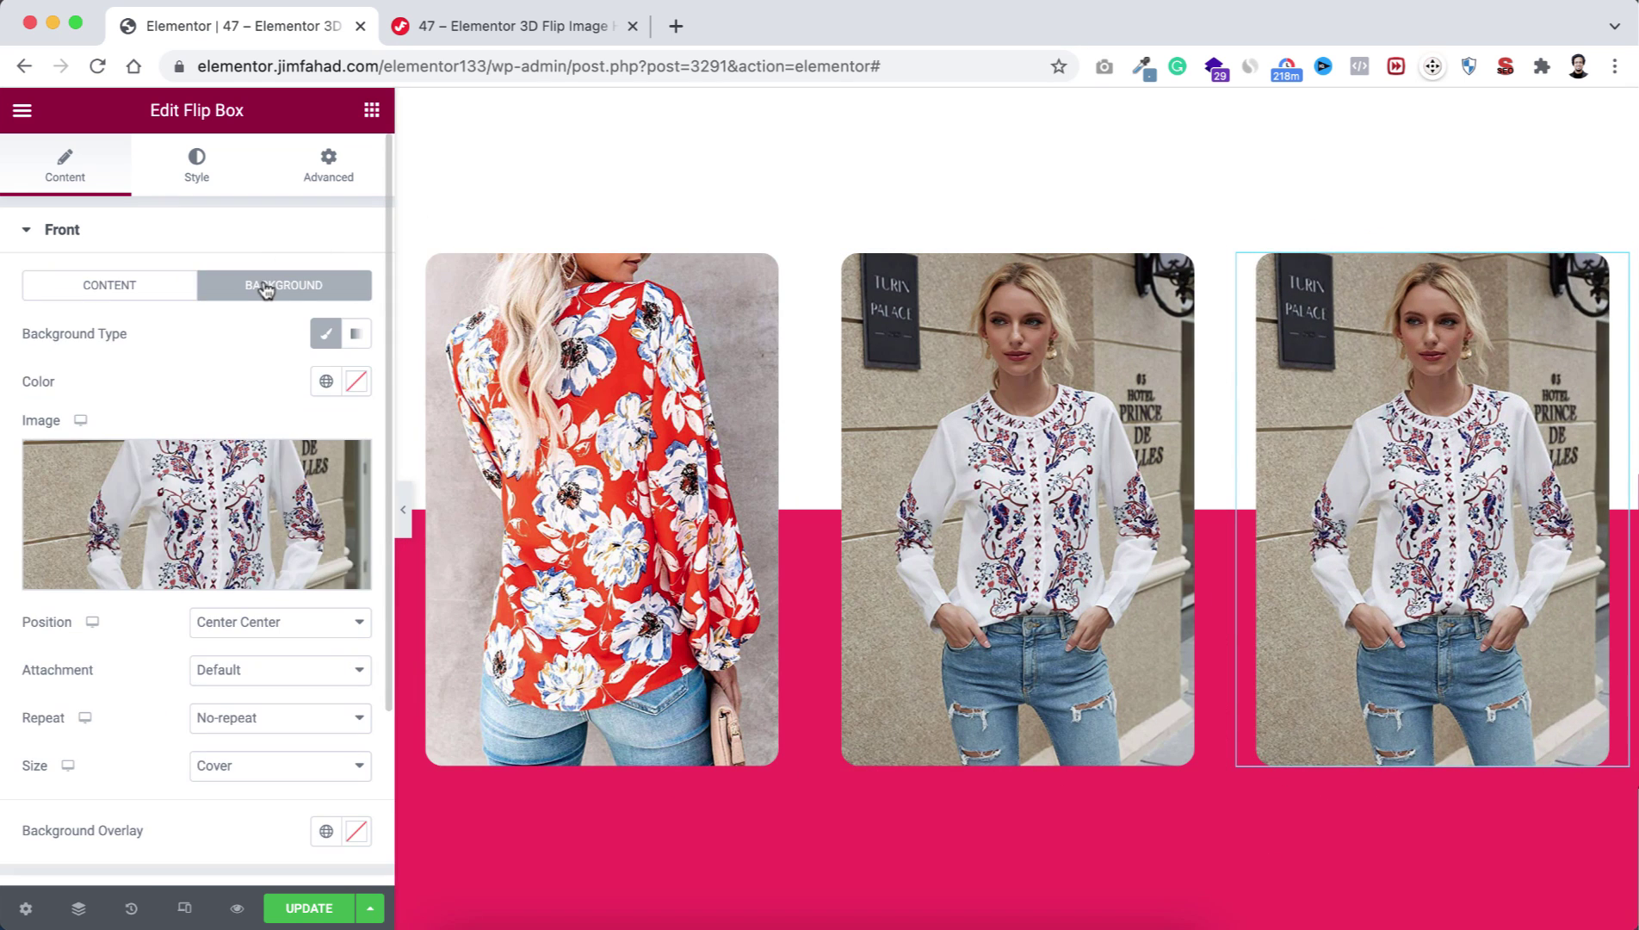
left_click(205, 482)
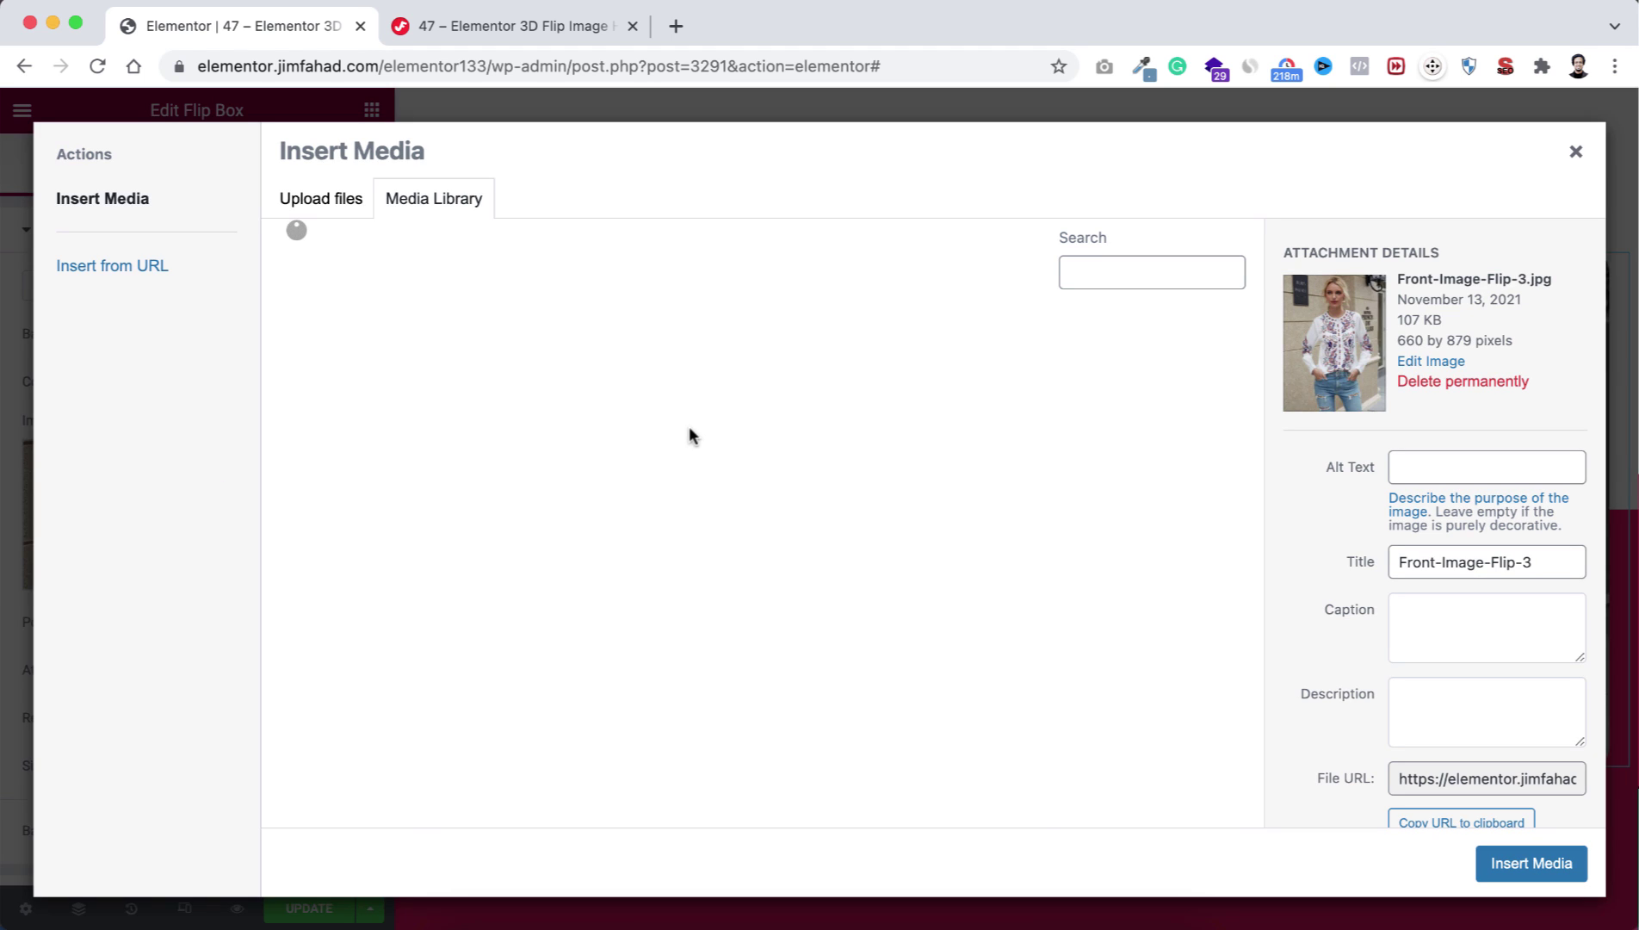
left_click(540, 411)
left_click(1535, 861)
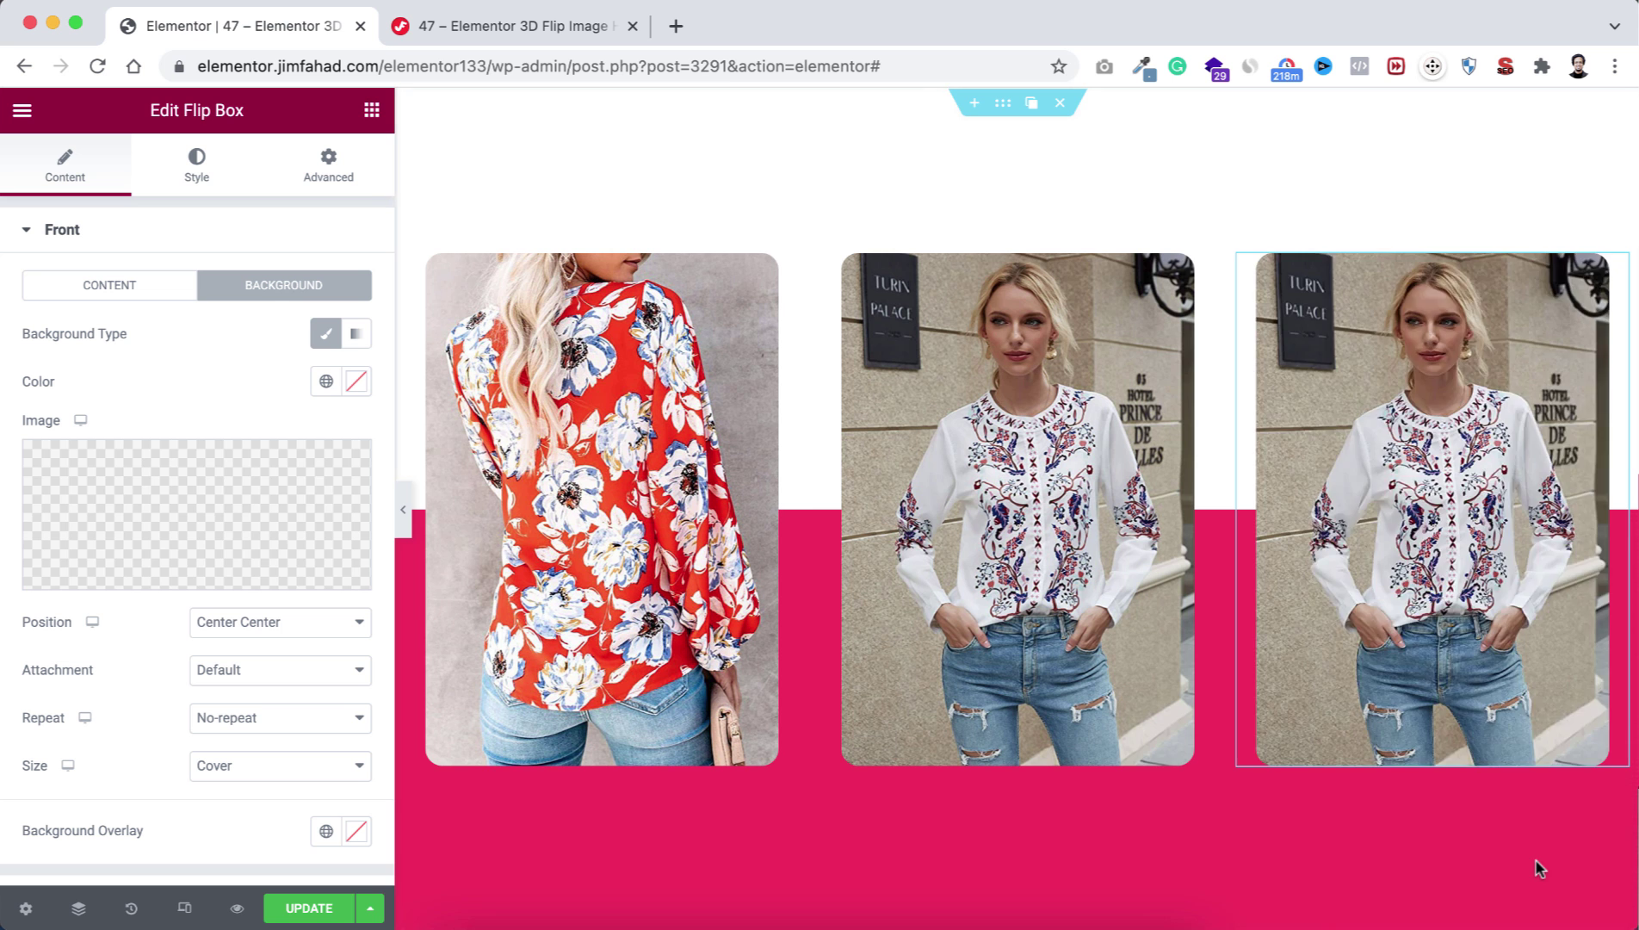
Set the third flip box's back background to the robe photo Back-Image-Flip-4
scroll(230, 666, "down", 3)
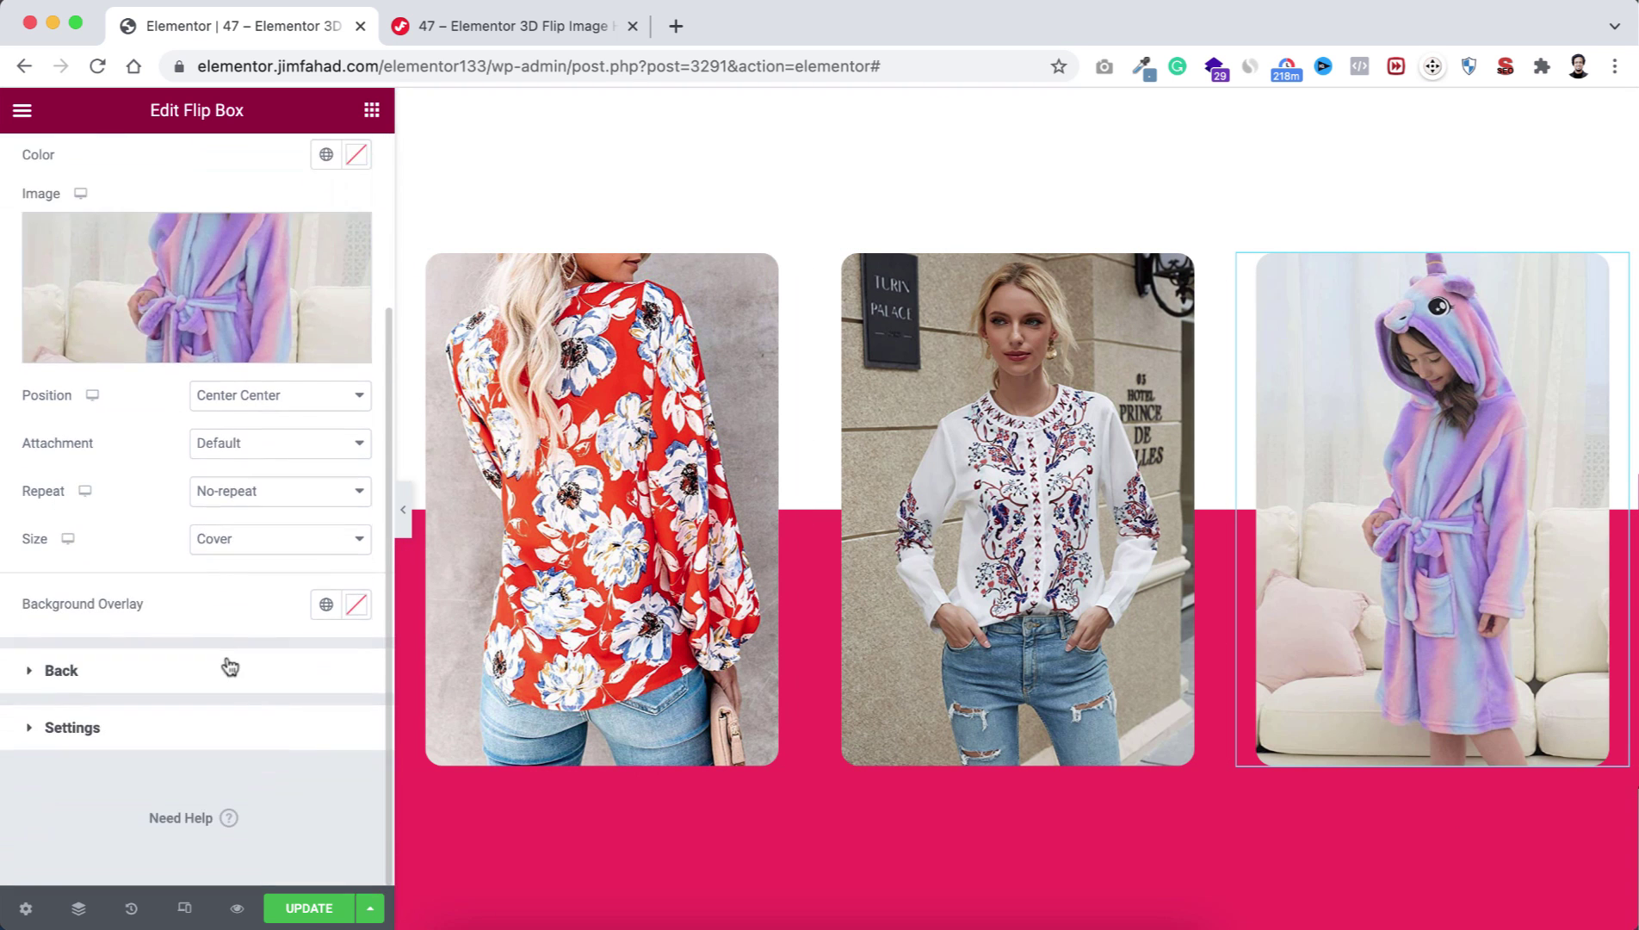
left_click(107, 684)
left_click(285, 344)
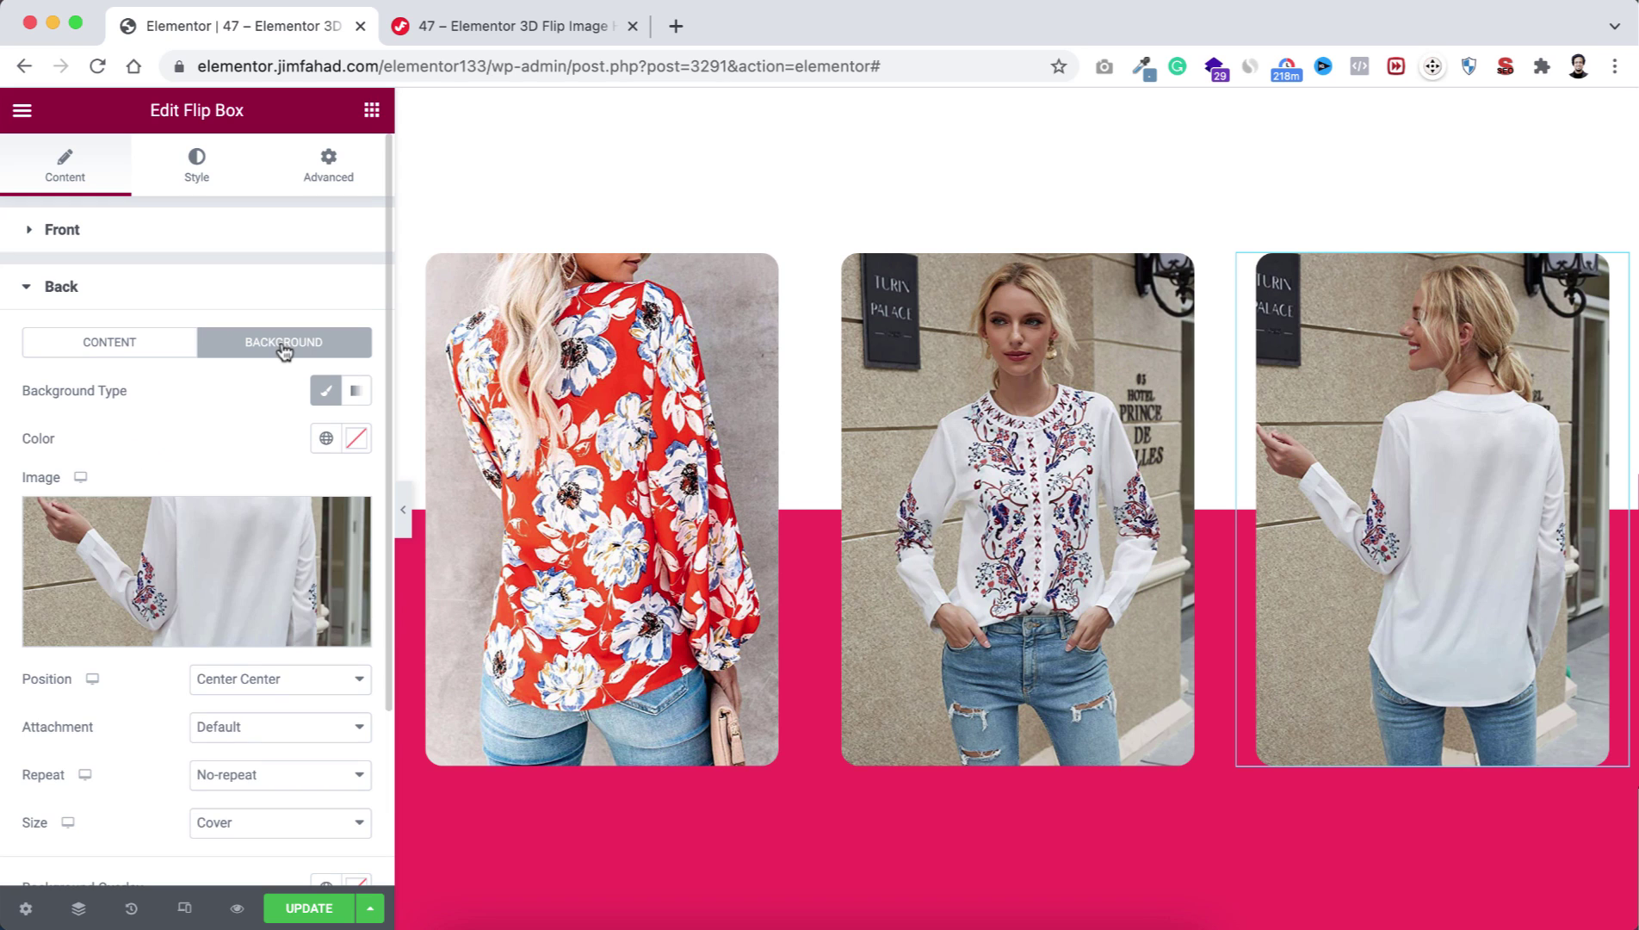
left_click(226, 534)
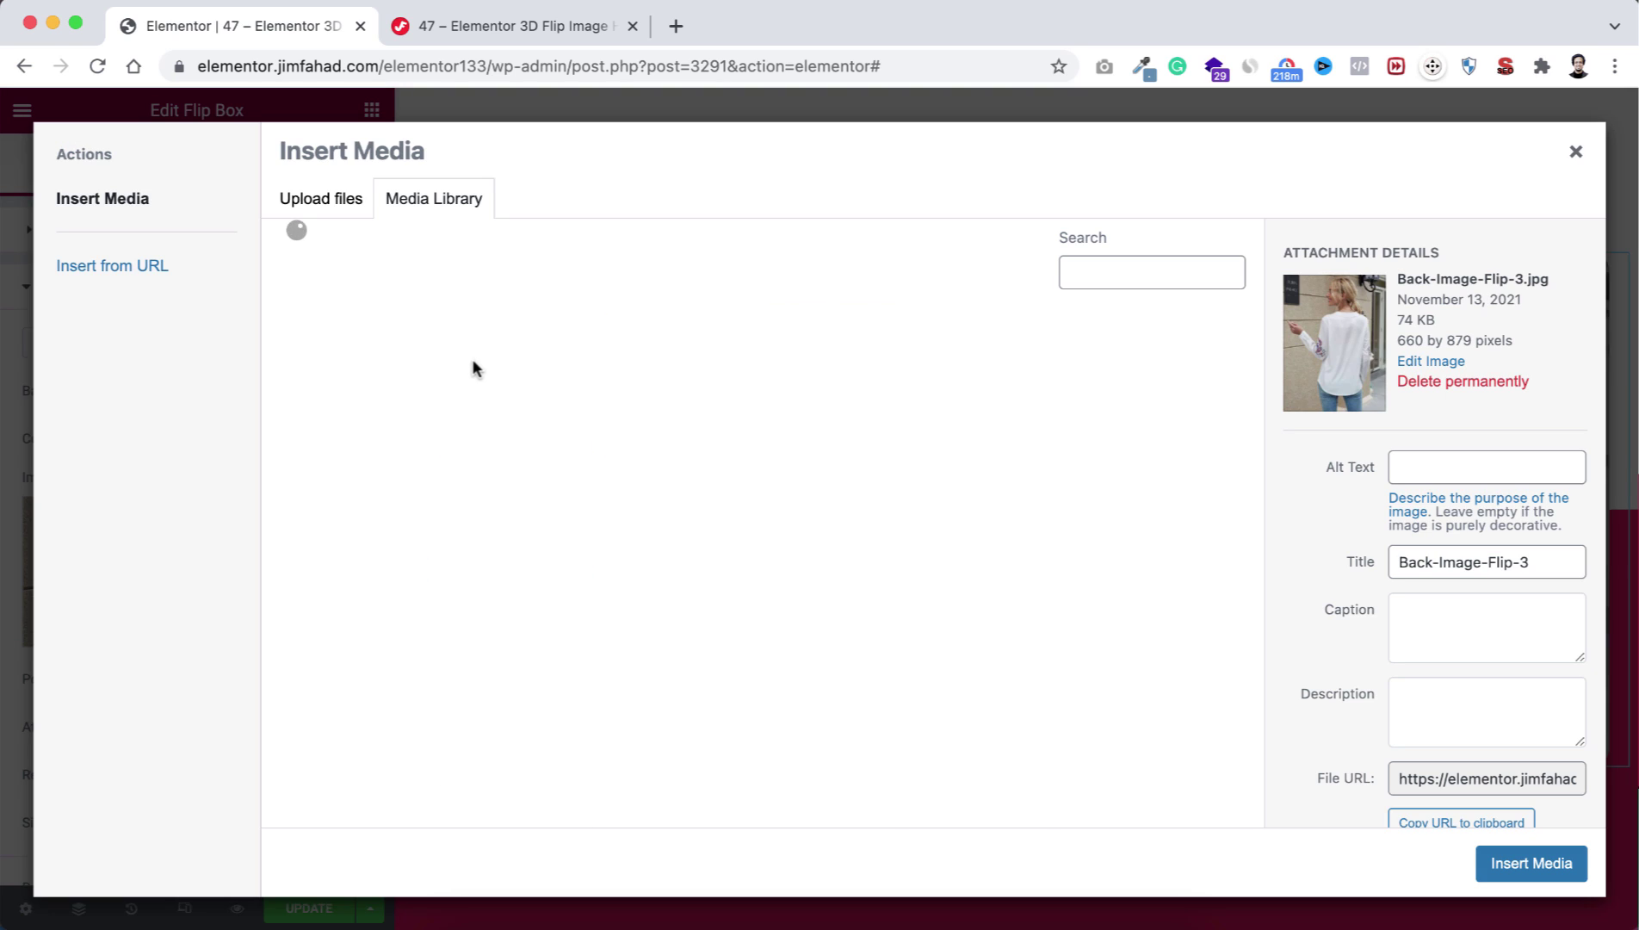
left_click(351, 392)
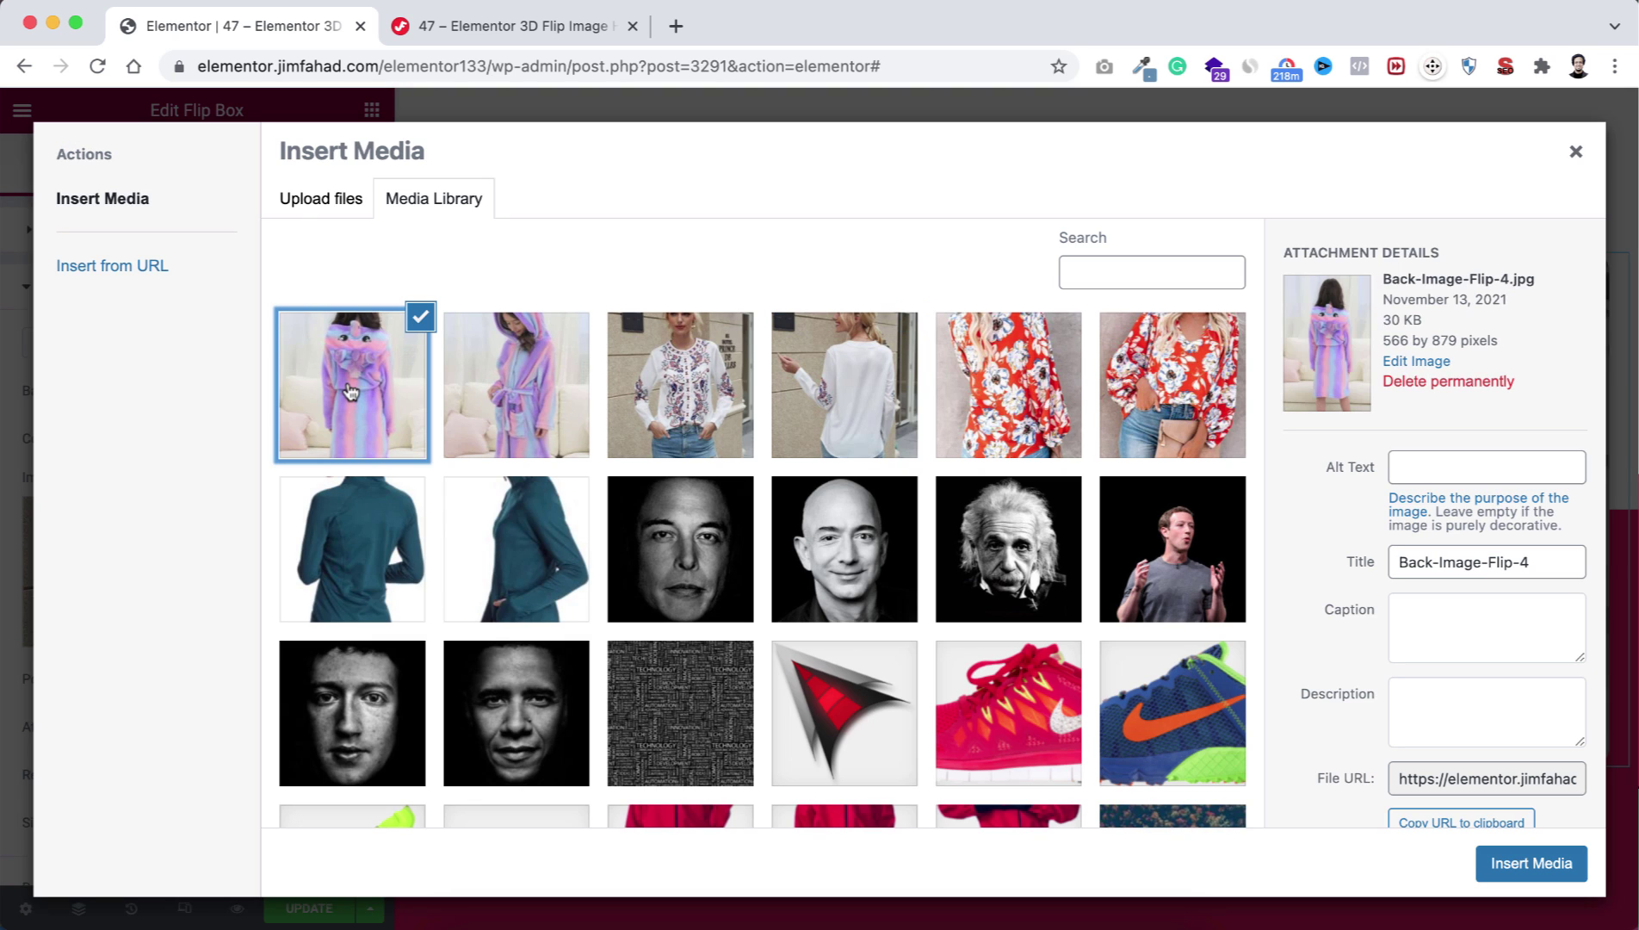
left_click(1544, 863)
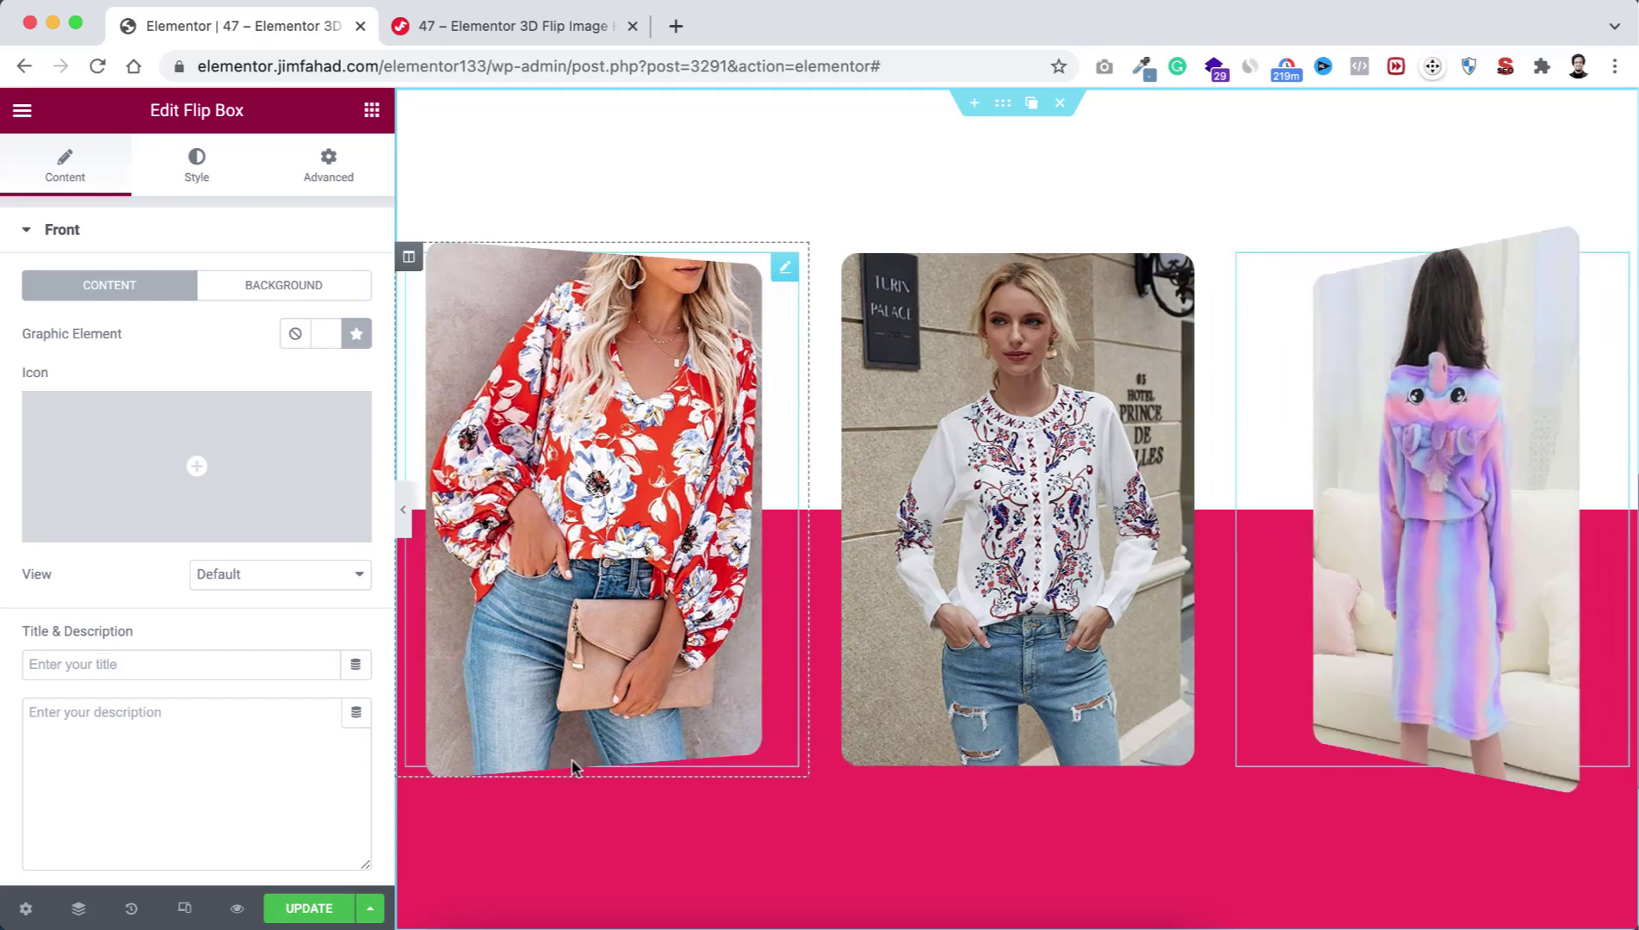
Publish the flip box changes with the green UPDATE button
left_click(310, 909)
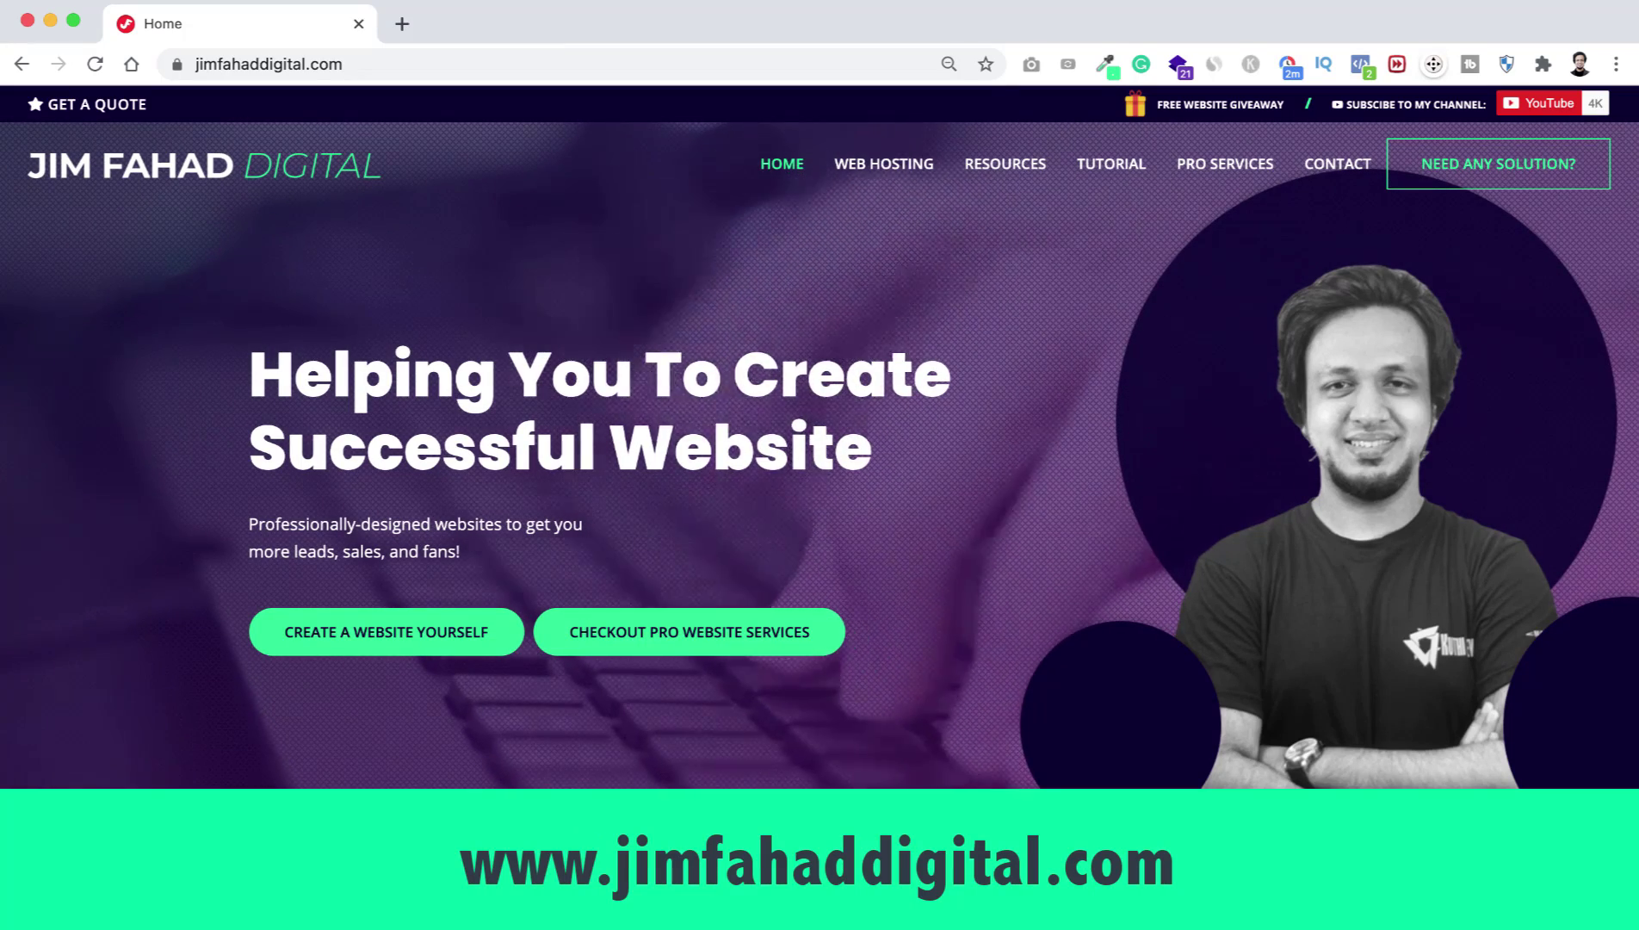
left_click(945, 0)
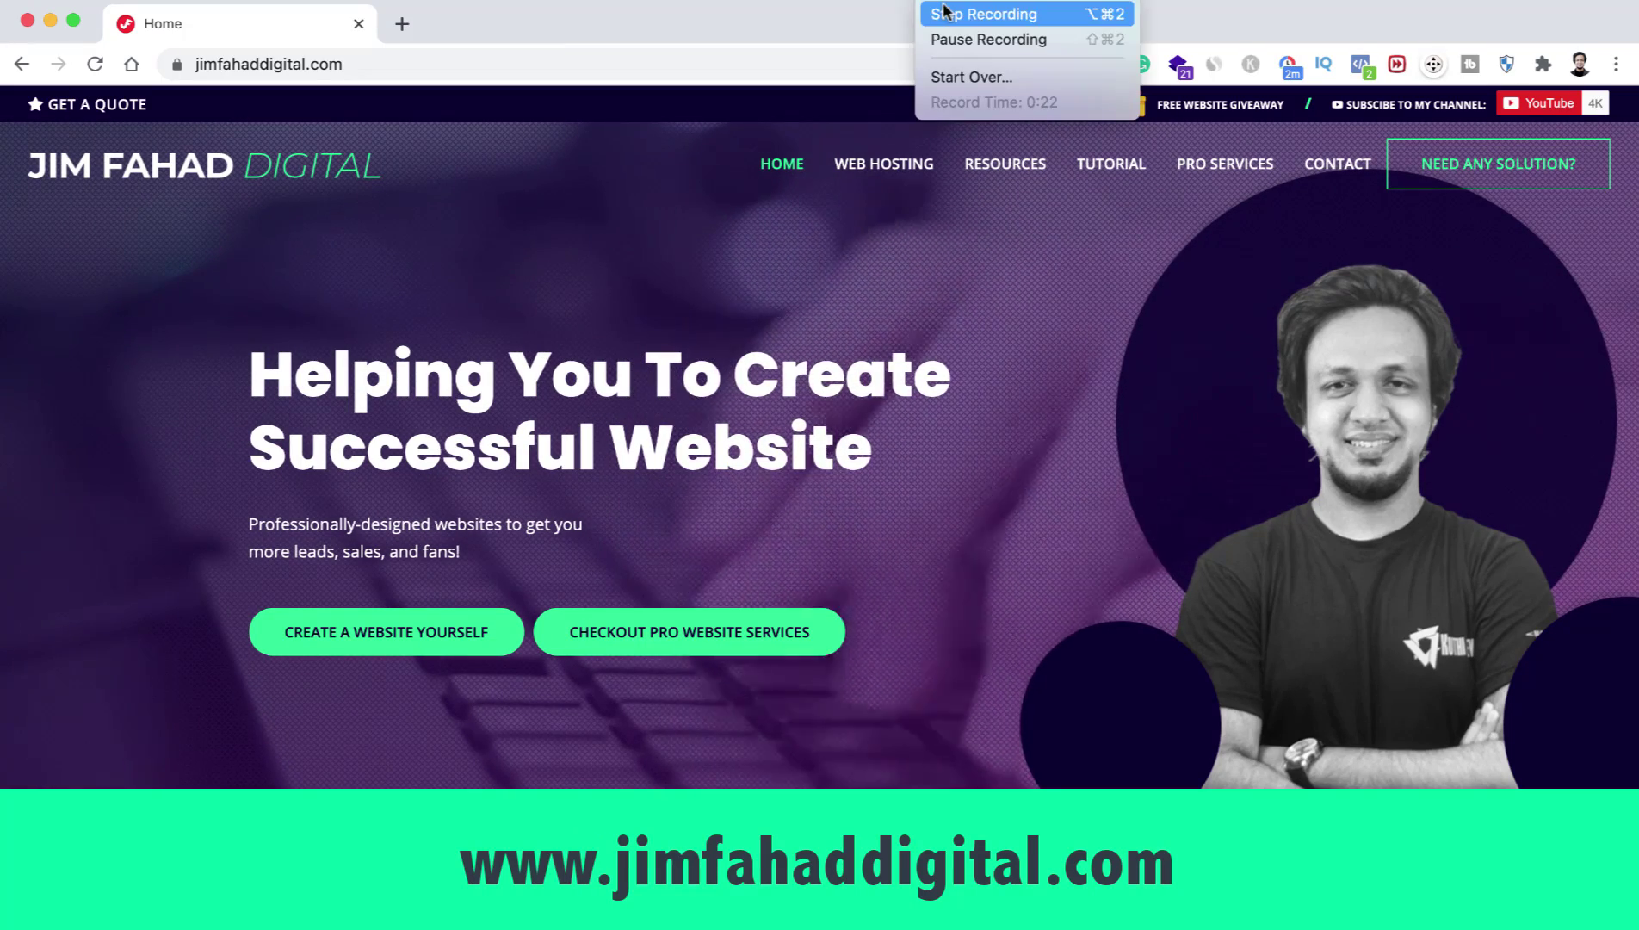